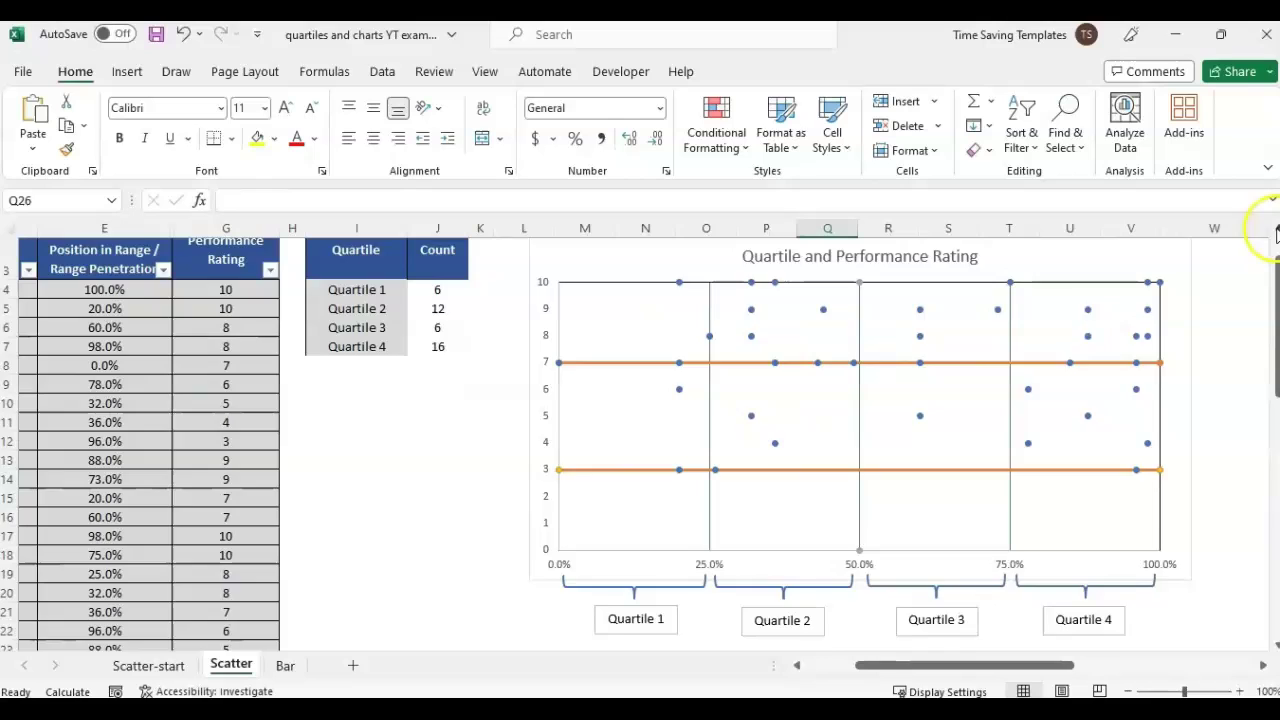
# Inspect the existing chart's rating series and its source data.
pyautogui.click(1275, 230)
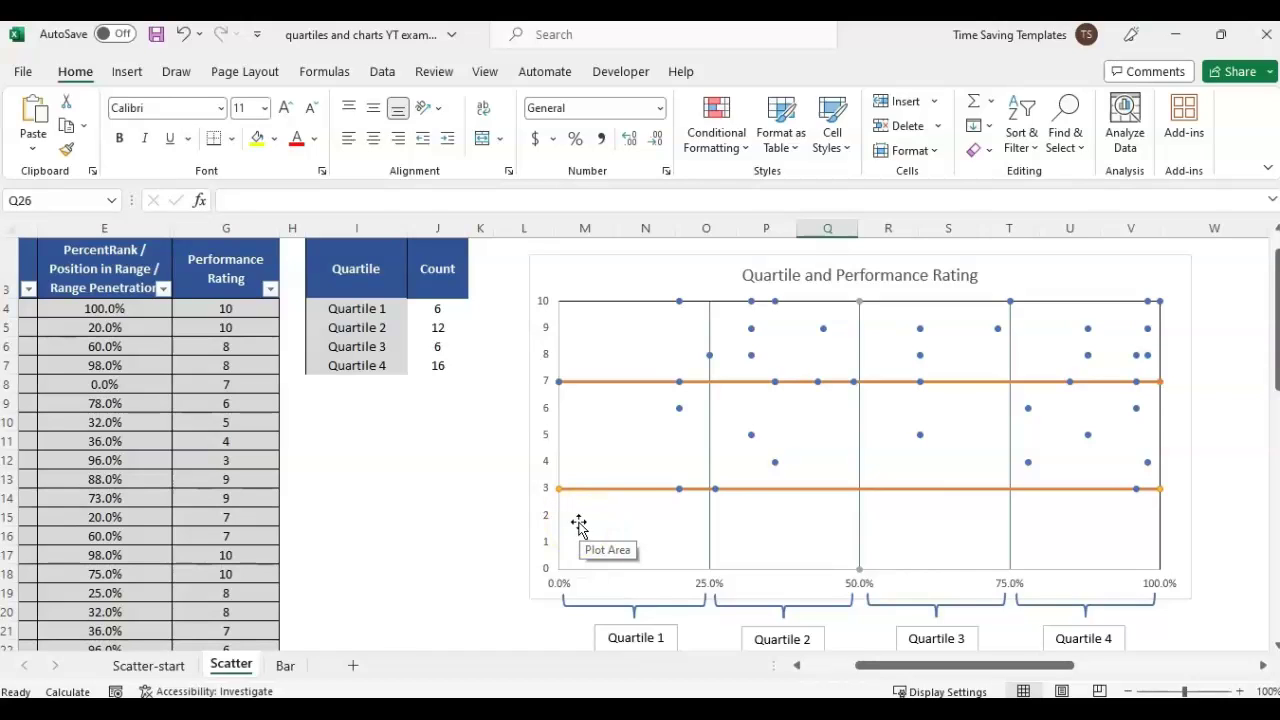
pyautogui.click(752, 357)
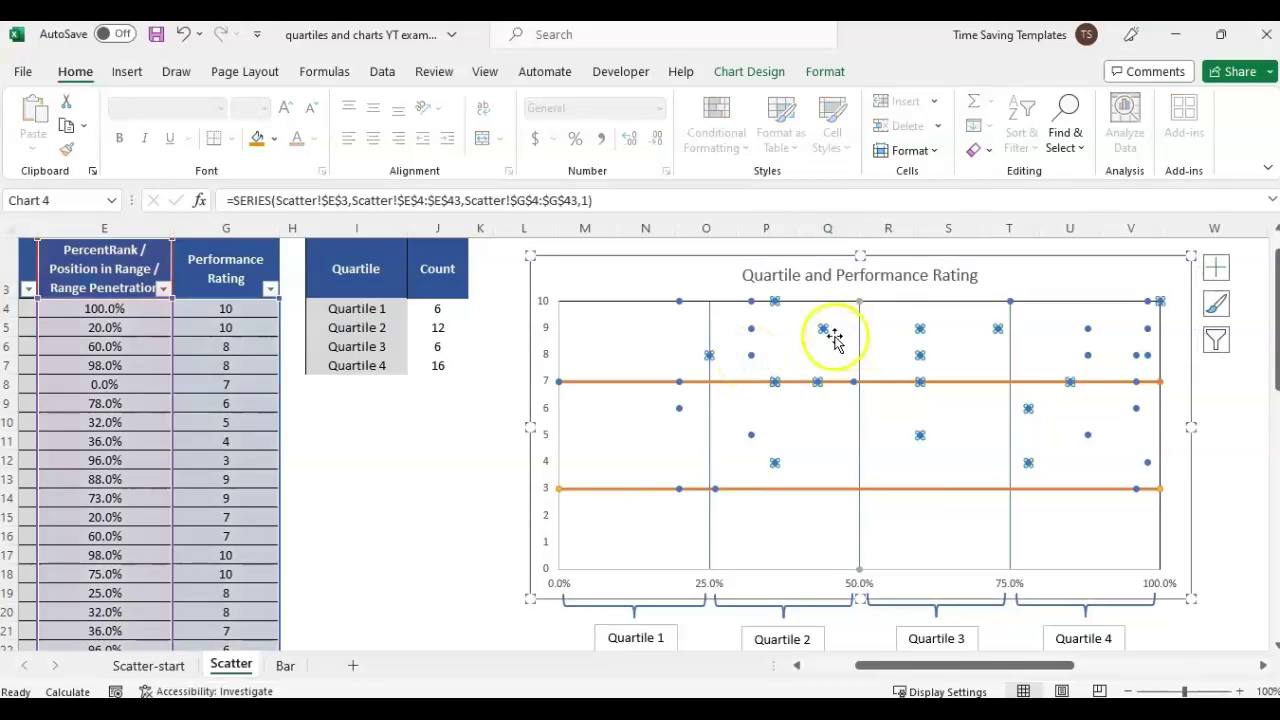
pyautogui.moveTo(827, 328)
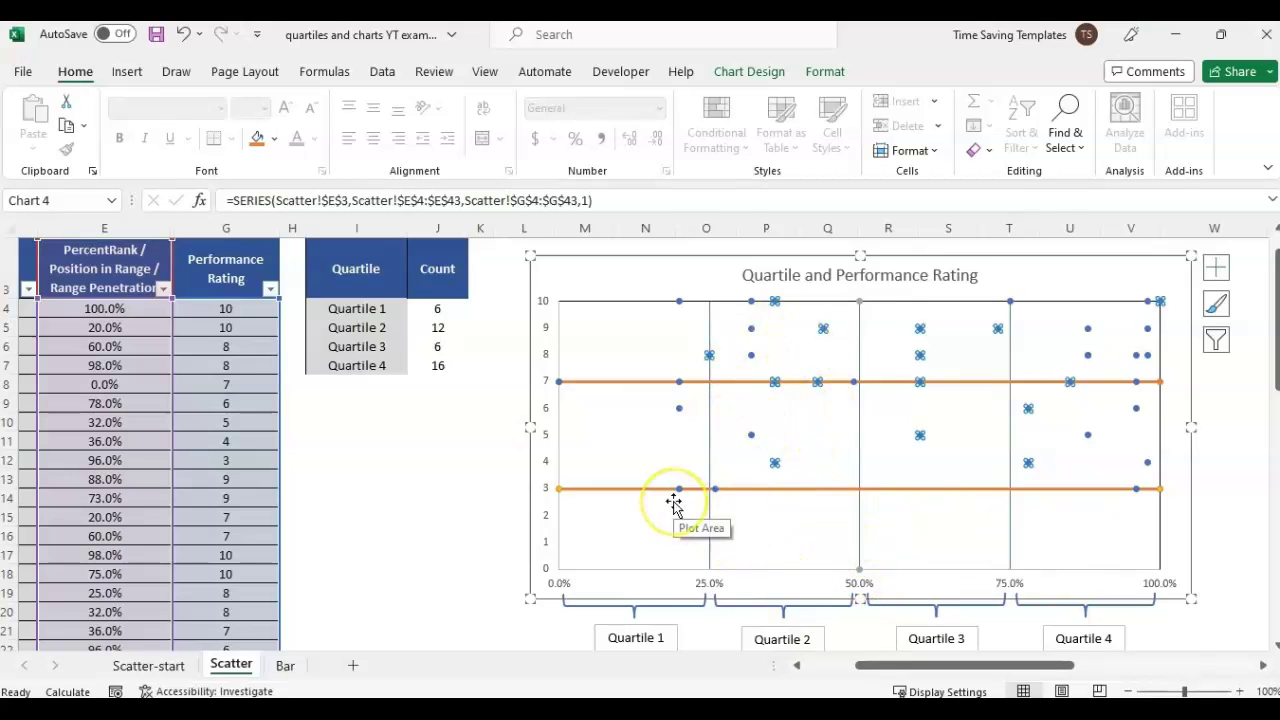
pyautogui.press('Escape')
pyautogui.press('Escape')
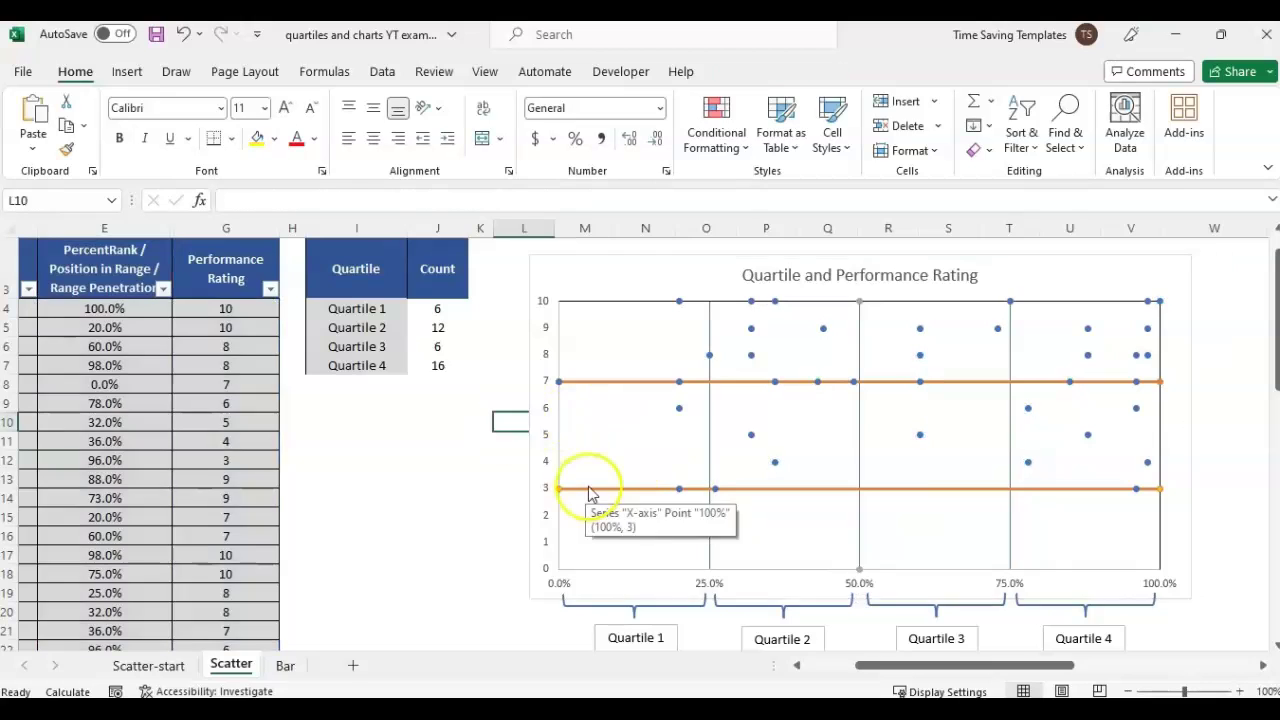
pyautogui.scroll(1, 589, 486)
pyautogui.scroll(-3, 589, 486)
pyautogui.scroll(2, 589, 486)
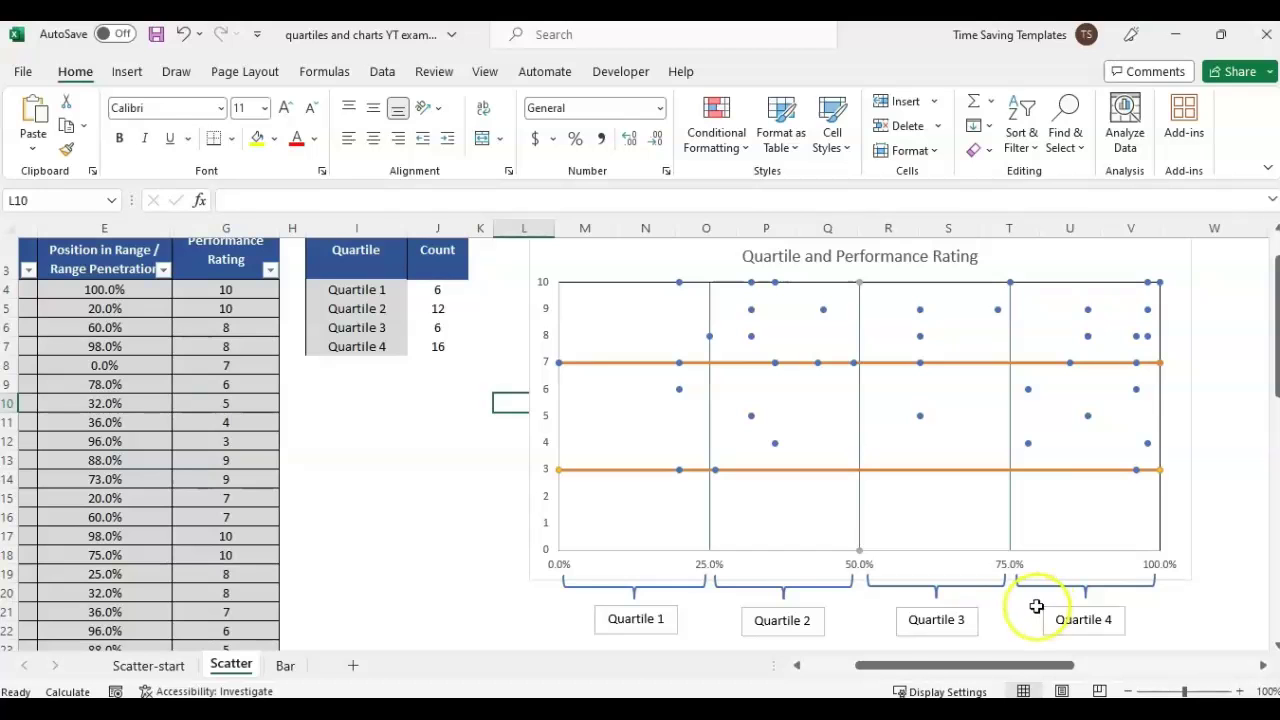
# On the Scatter-start sheet, select the data table A3:G43.
pyautogui.click(148, 665)
pyautogui.click(279, 312)
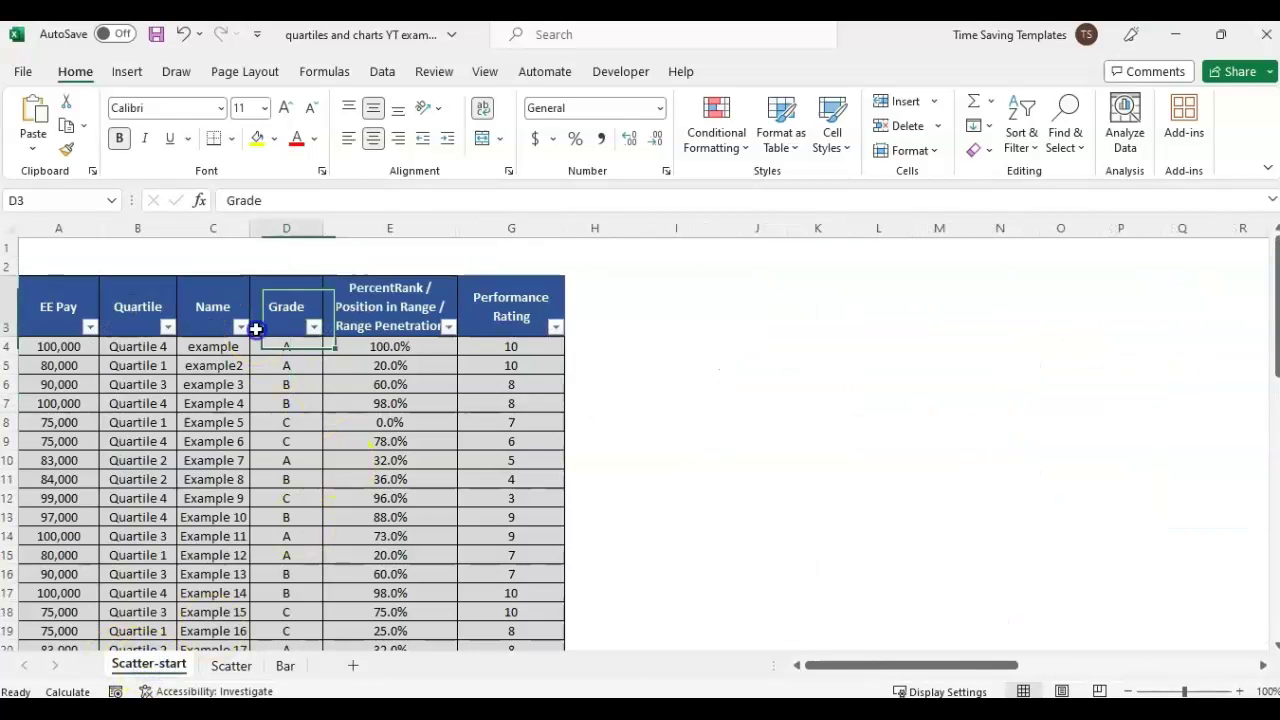
pyautogui.scroll(-10, 408, 443)
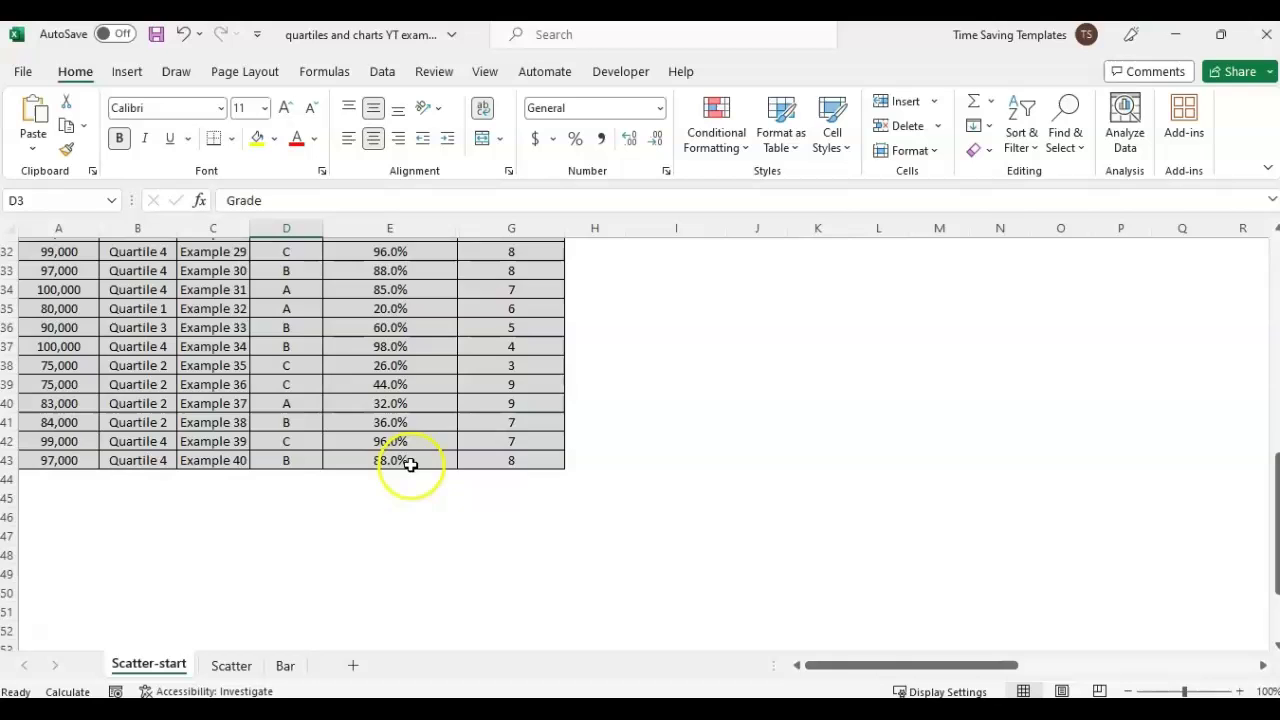
pyautogui.scroll(5, 456, 468)
pyautogui.scroll(5, 456, 468)
pyautogui.moveTo(80, 310); pyautogui.dragTo(504, 384)
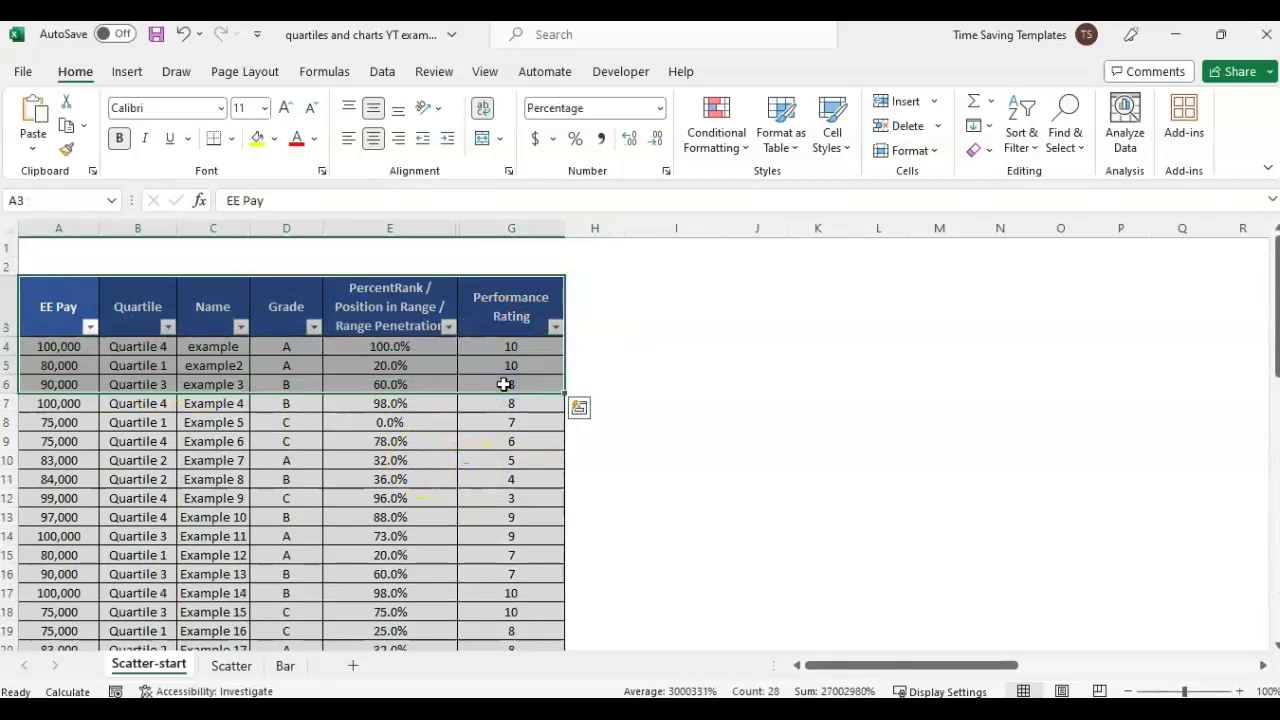
pyautogui.hotkey('ctrl', 'shift', 'Down')
pyautogui.scroll(7, 522, 373)
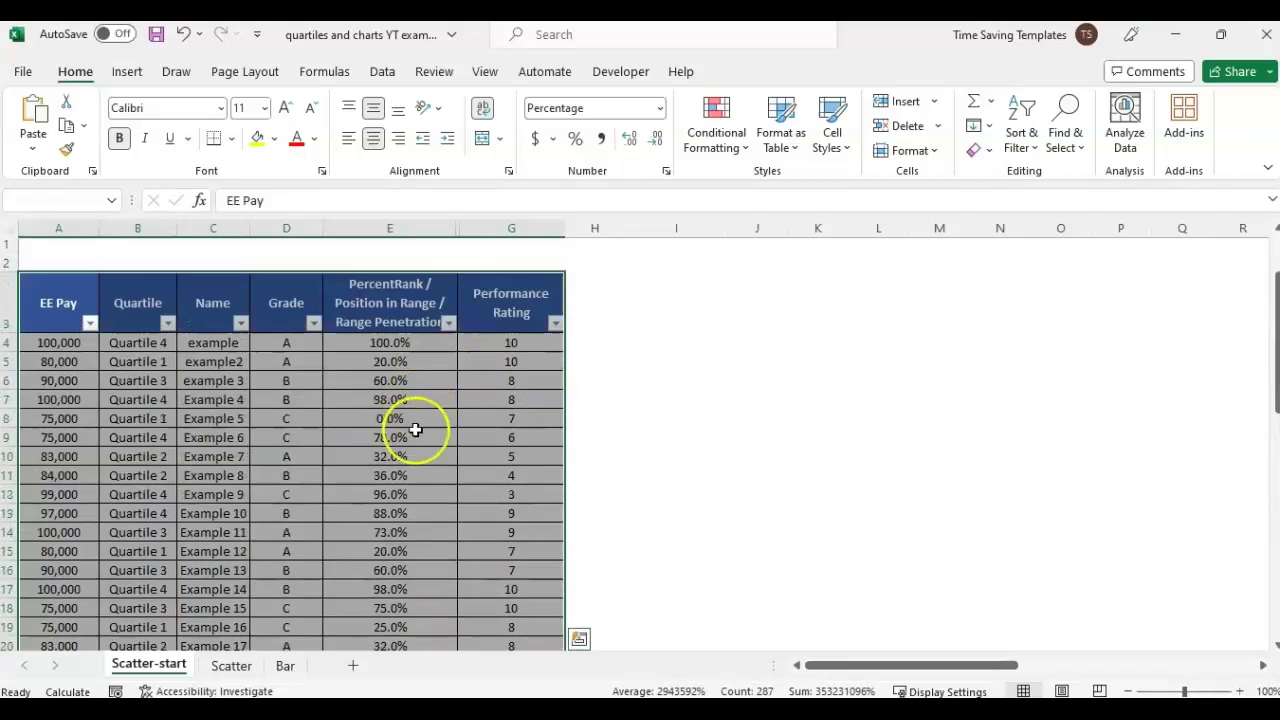
# Insert an X Y (Scatter) chart from the selection via Recommended Charts > All Charts.
pyautogui.hotkey('alt', 'n')
pyautogui.click(428, 151)
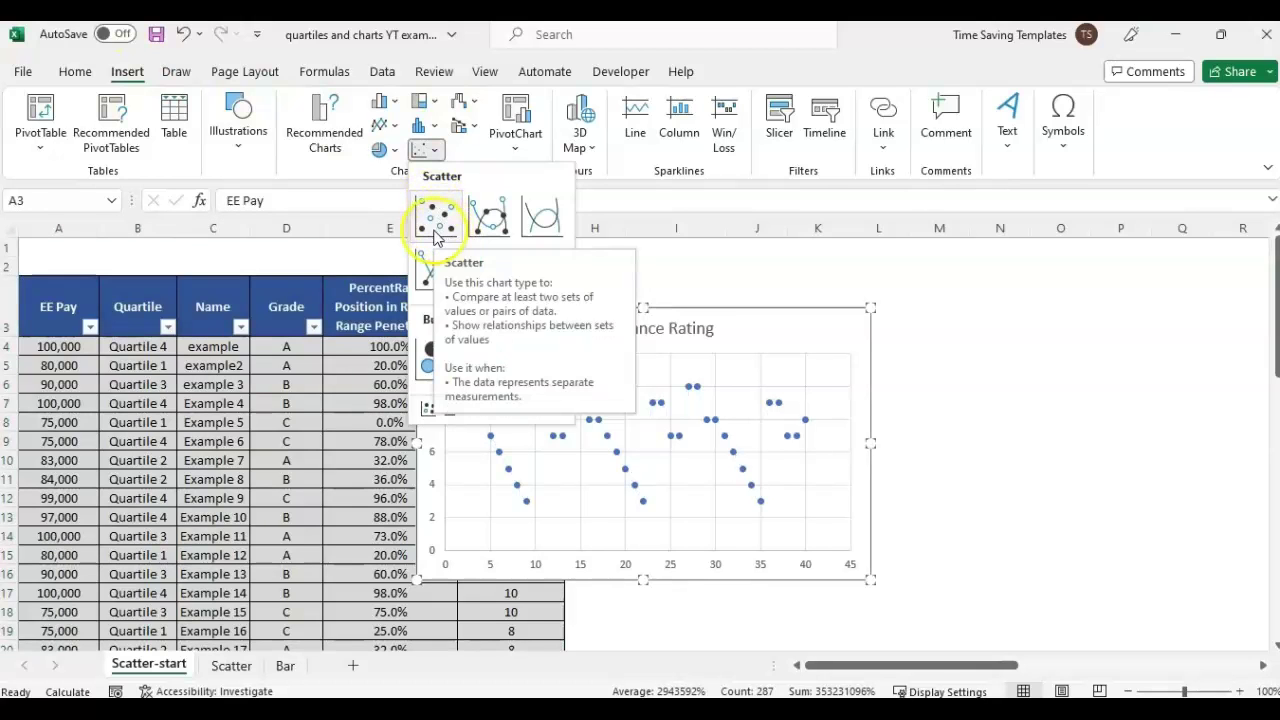
pyautogui.click(326, 134)
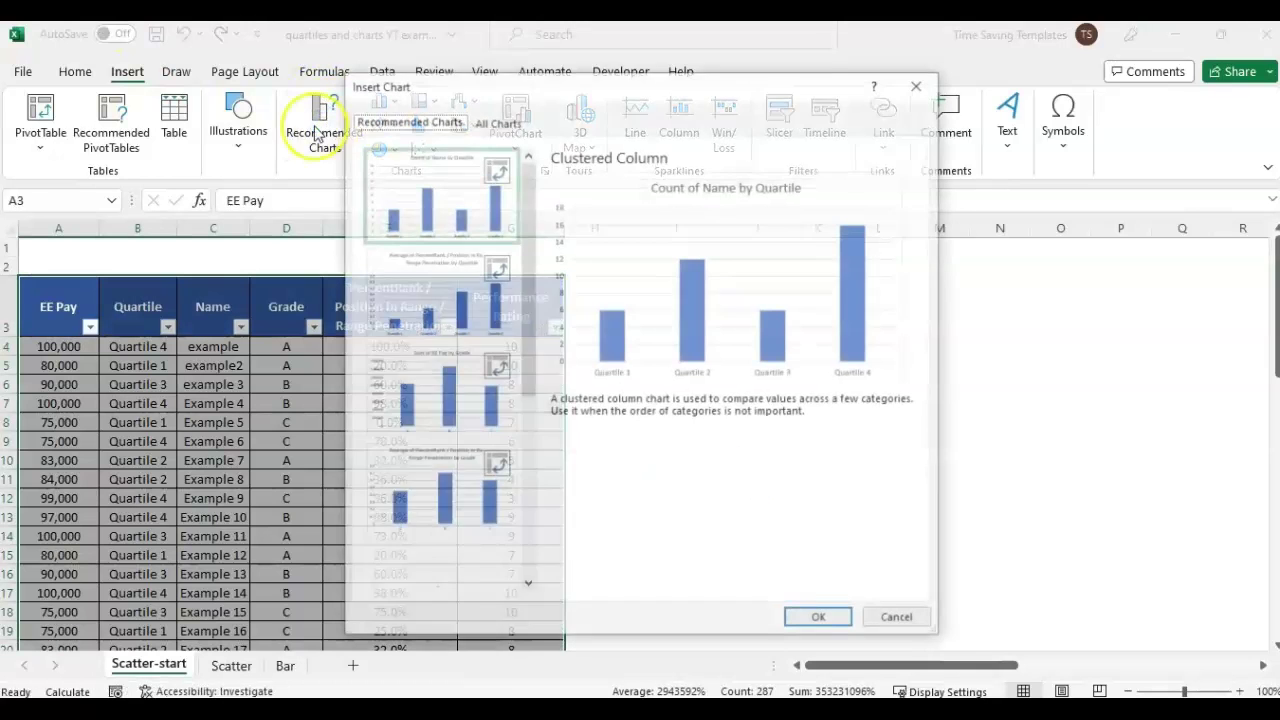
pyautogui.moveTo(523, 171)
pyautogui.mouseDown()
pyautogui.moveTo(543, 418)
pyautogui.moveTo(543, 163)
pyautogui.mouseUp()
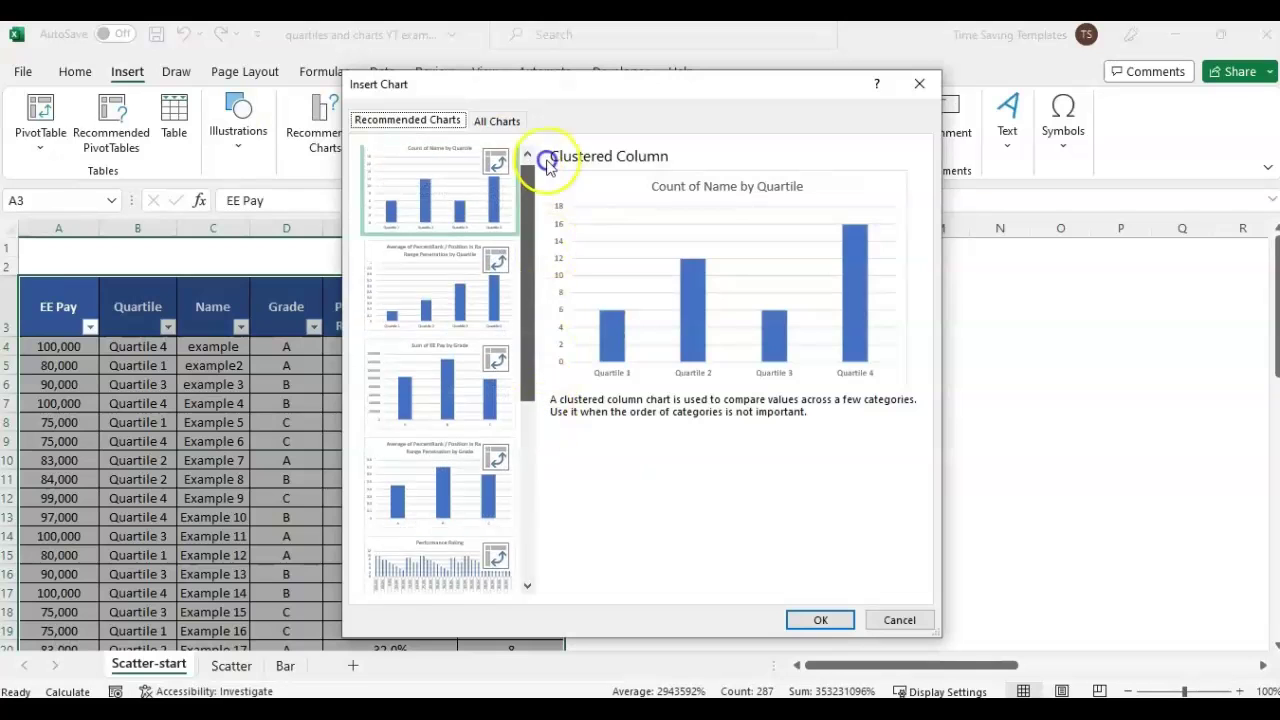
pyautogui.click(493, 120)
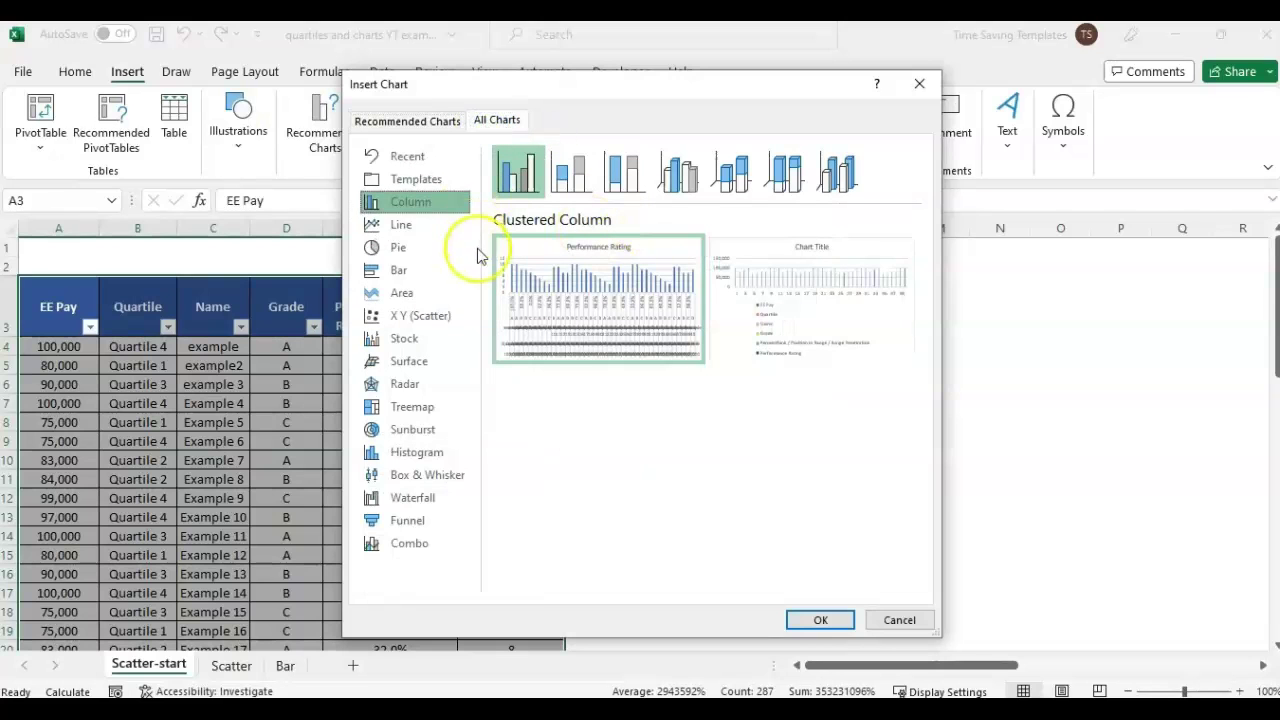
pyautogui.click(430, 318)
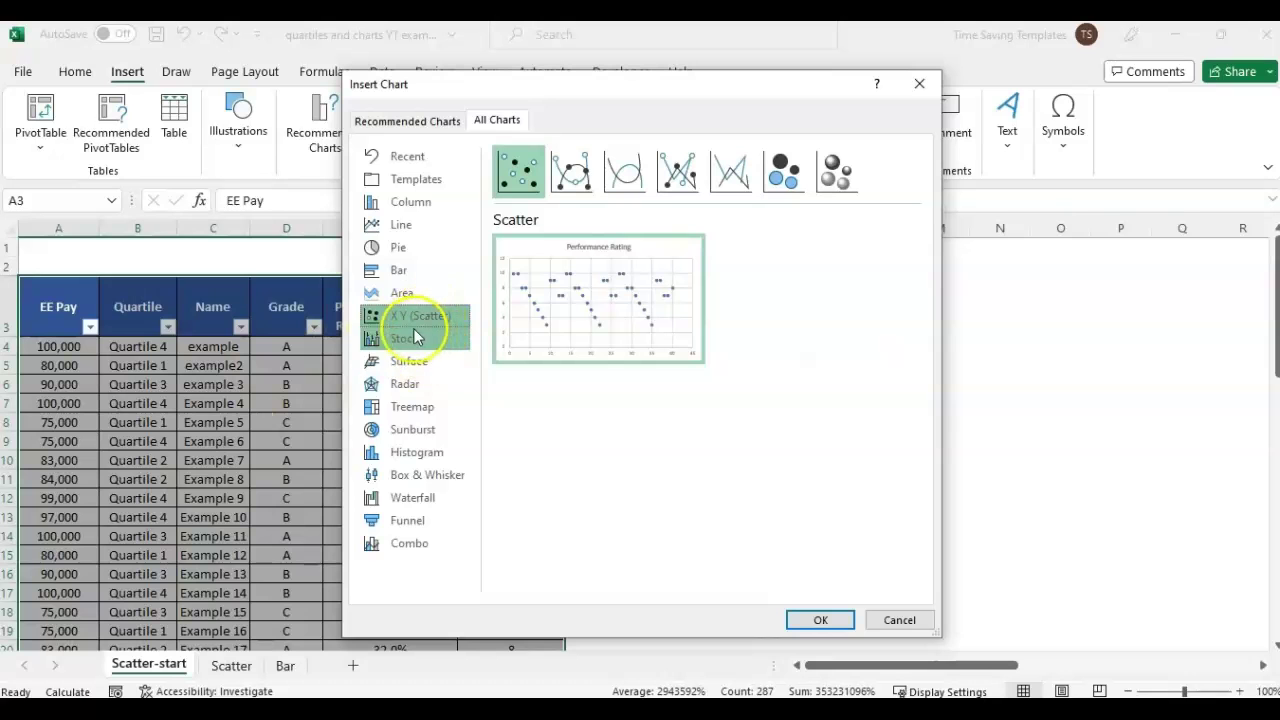
pyautogui.click(826, 617)
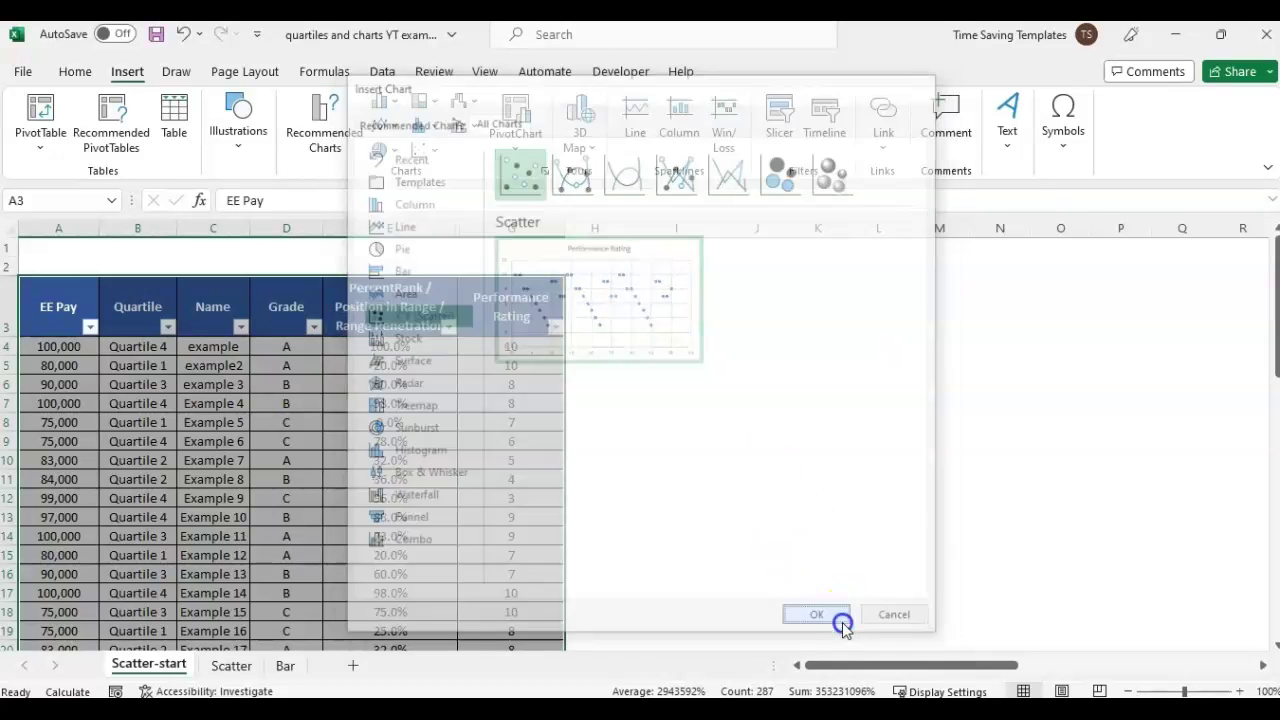
# Move the new chart right of the table and enlarge it, checking against the Scatter sheet.
pyautogui.moveTo(718, 313); pyautogui.dragTo(929, 277)
pyautogui.moveTo(1083, 545); pyautogui.dragTo(1228, 614)
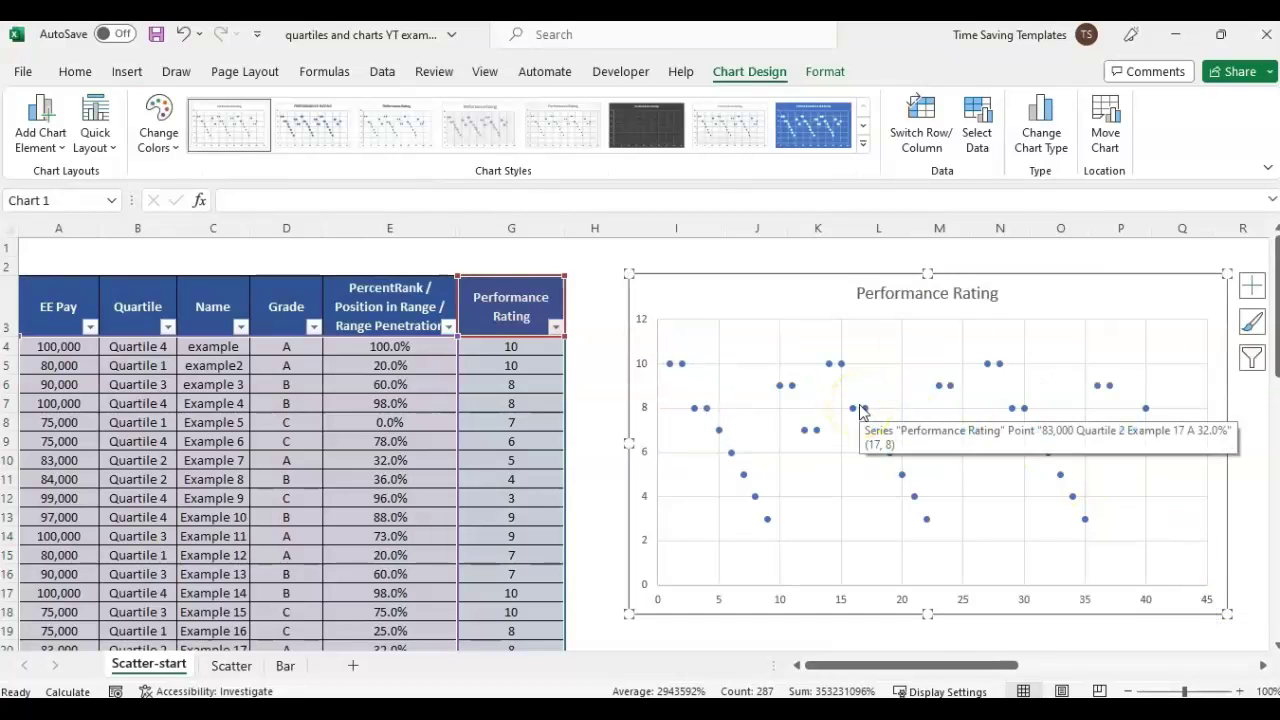
pyautogui.moveTo(851, 372); pyautogui.dragTo(1101, 637)
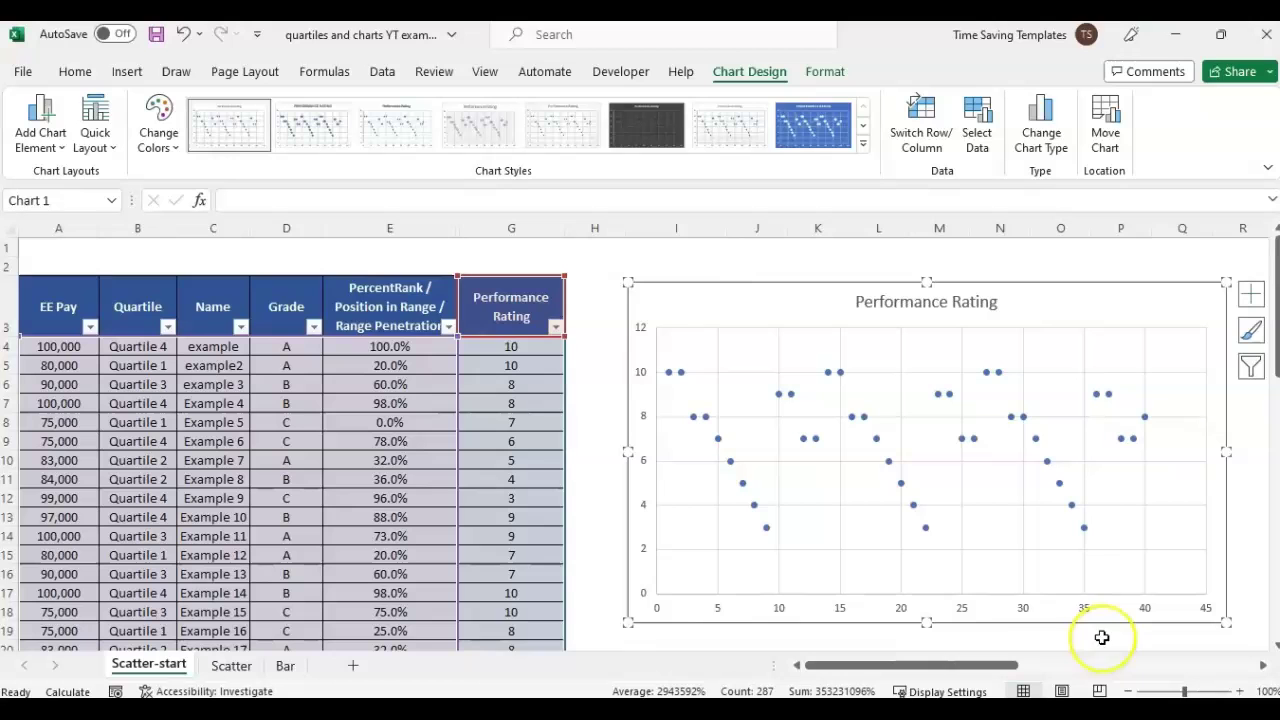
pyautogui.click(231, 666)
pyautogui.moveTo(887, 668); pyautogui.dragTo(940, 668)
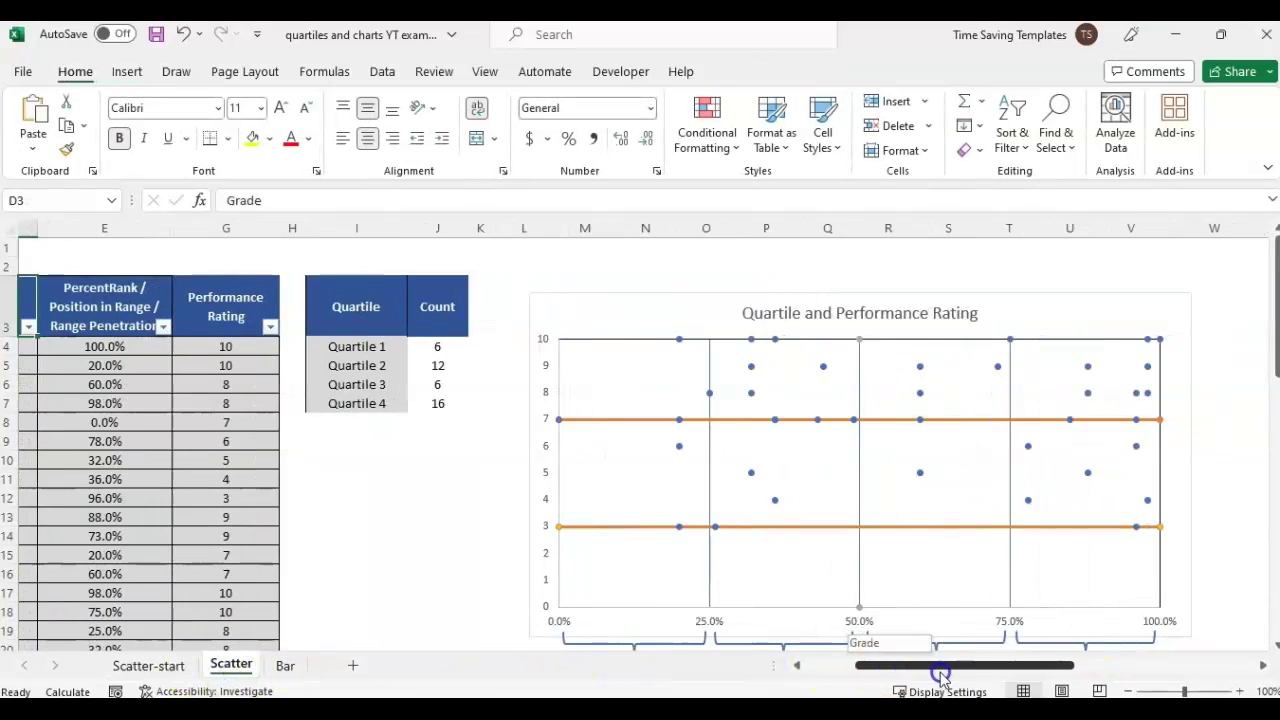
pyautogui.click(140, 665)
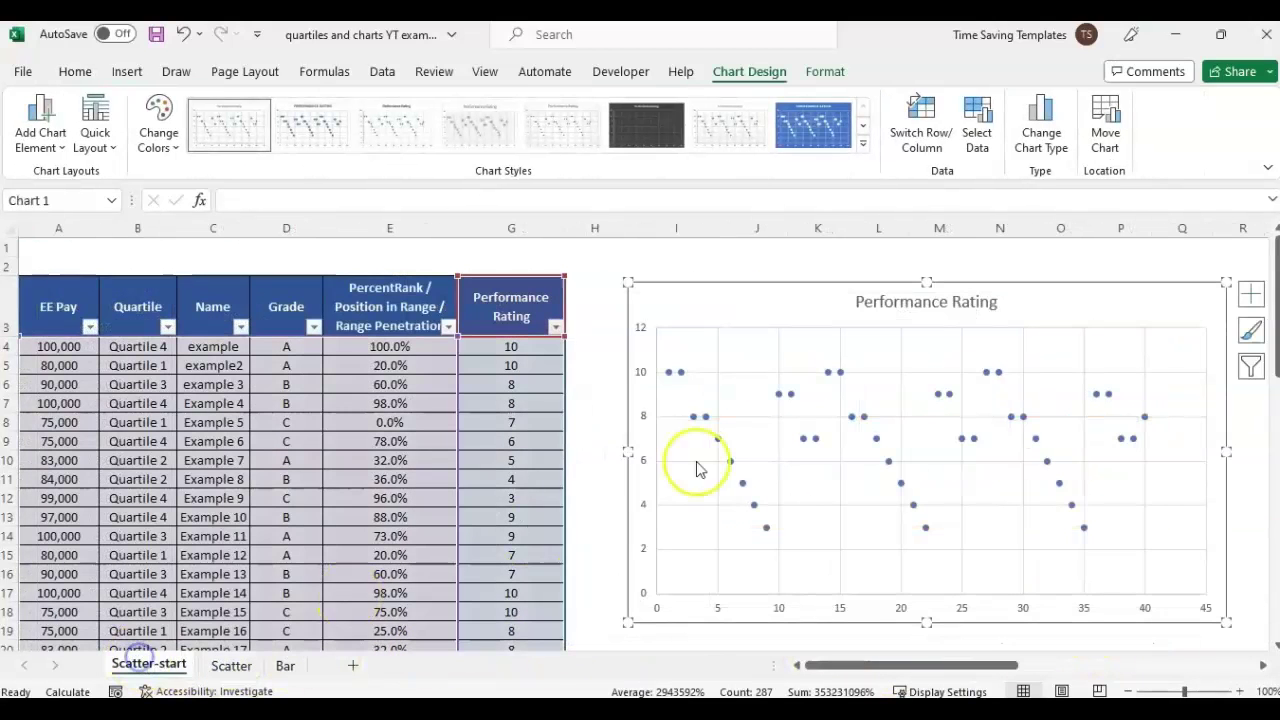
pyautogui.click(909, 406)
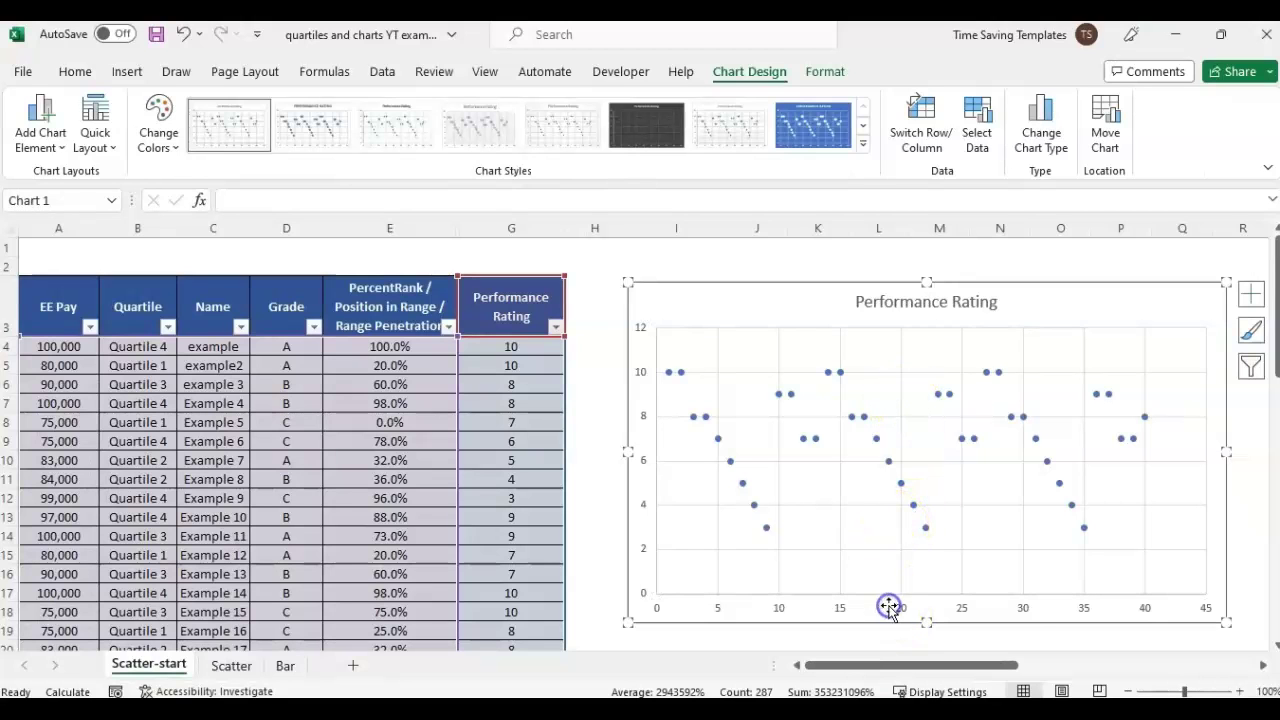
# Remove the Performance Rating series and add a new series named from header E3.
pyautogui.rightClick(871, 490)
pyautogui.click(940, 612)
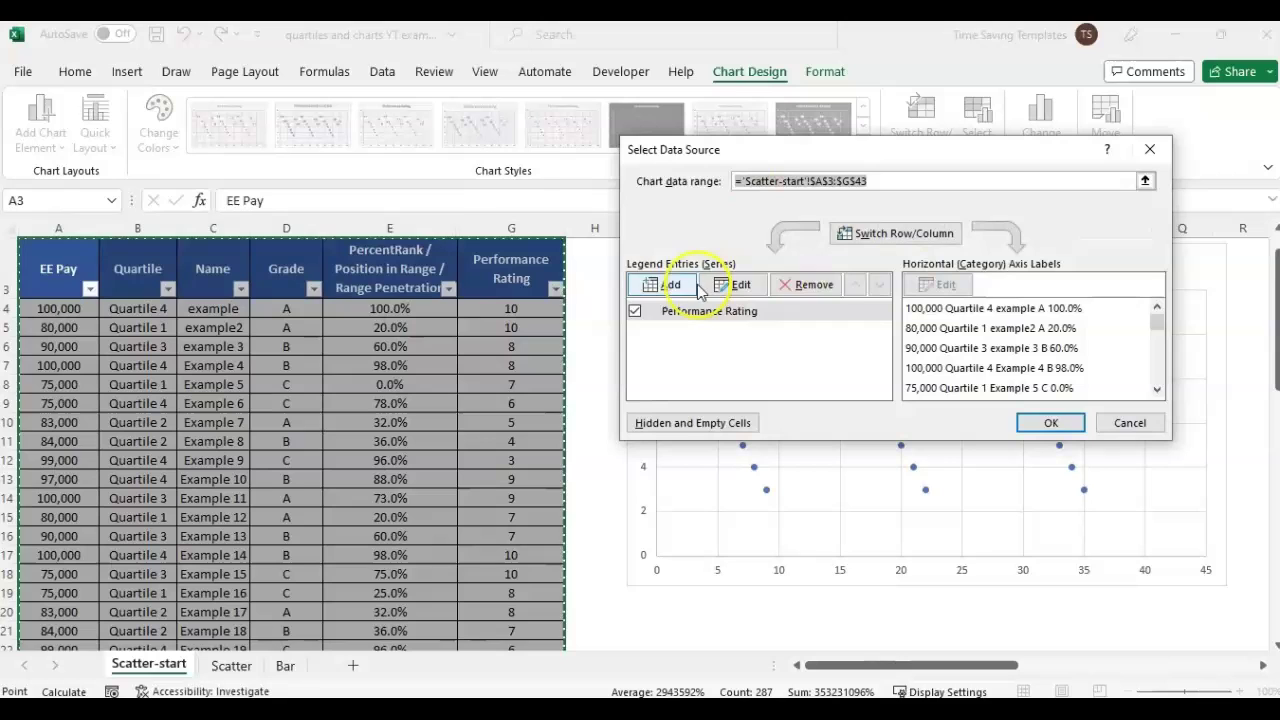
pyautogui.click(805, 287)
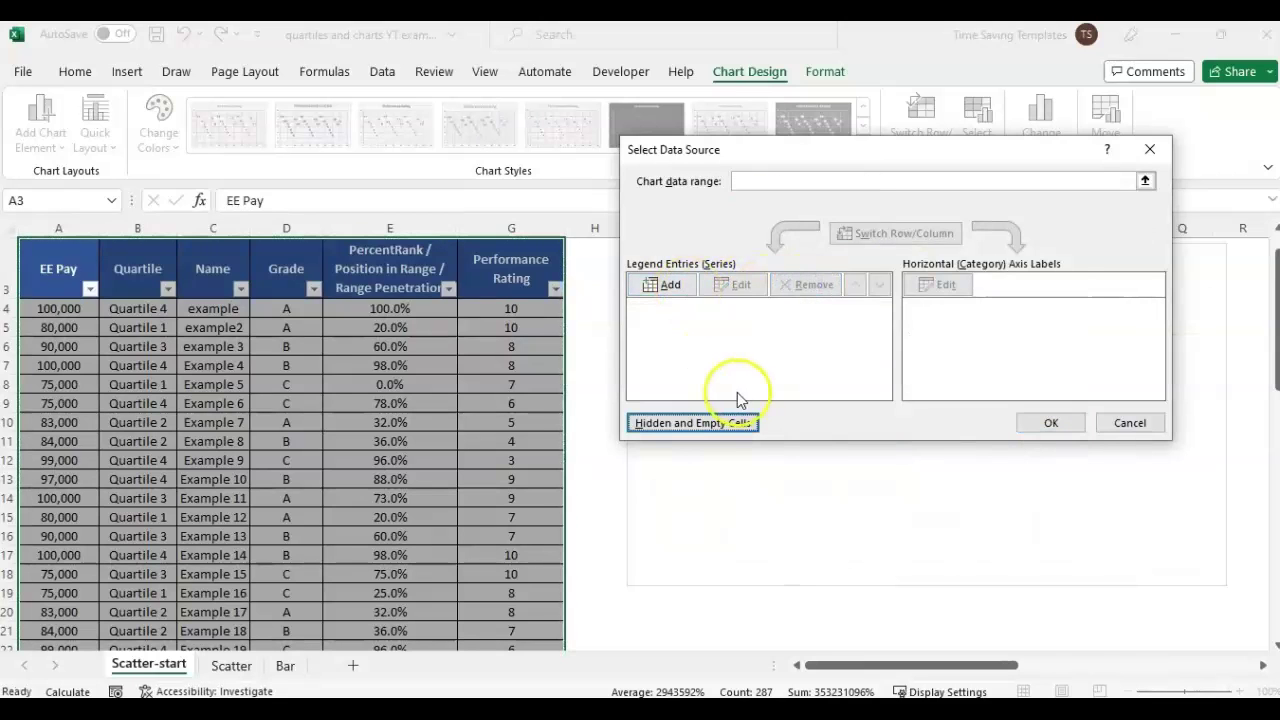
pyautogui.click(666, 285)
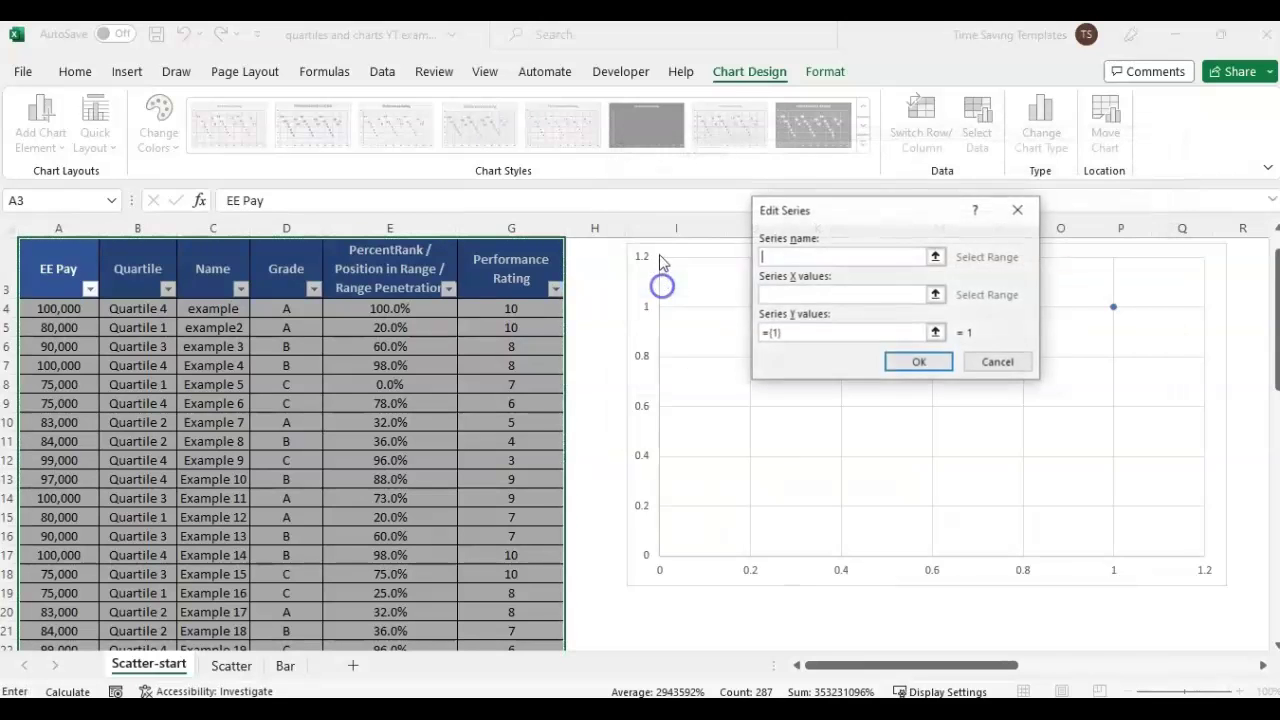
pyautogui.click(853, 210)
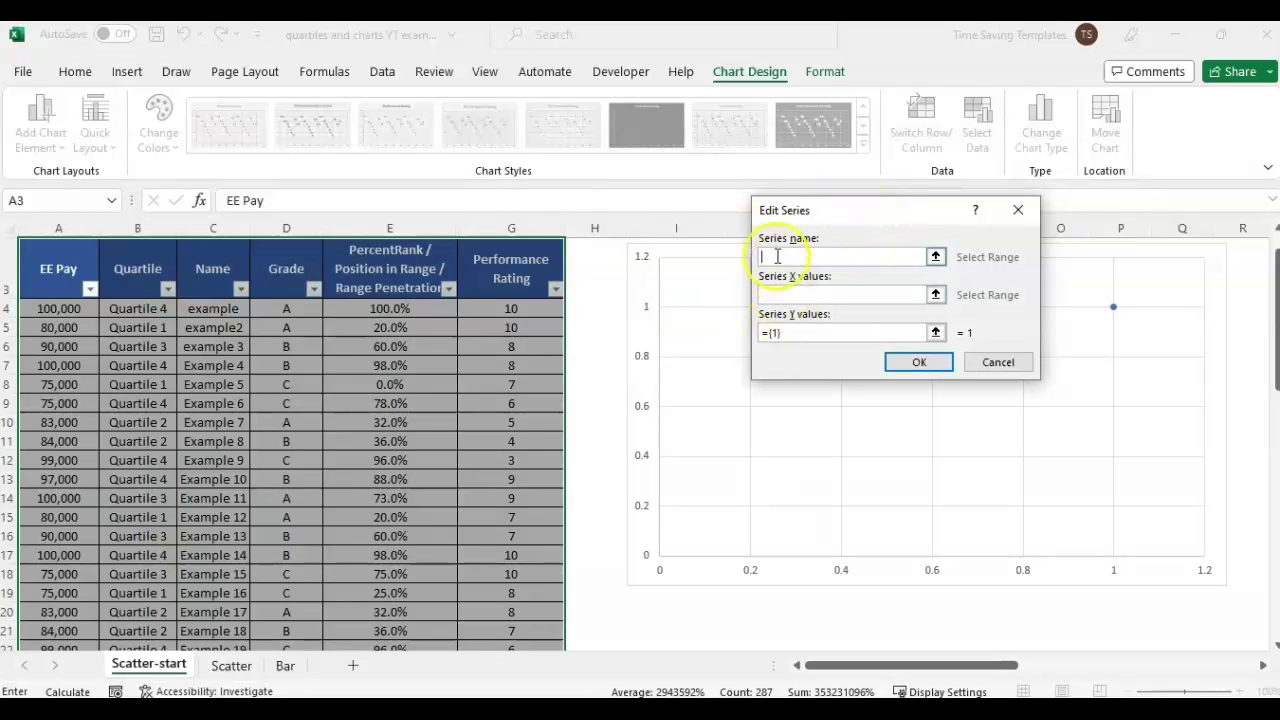
pyautogui.click(383, 253)
pyautogui.scroll(1, 380, 262)
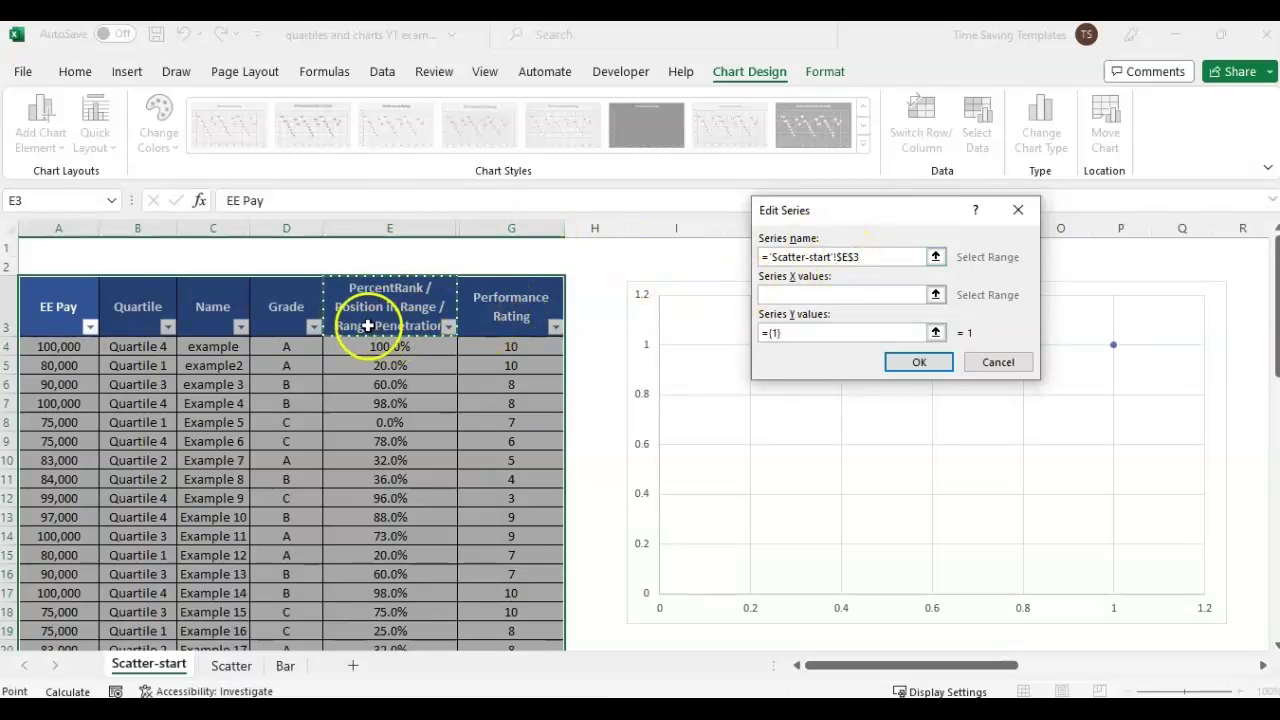
pyautogui.click(906, 282)
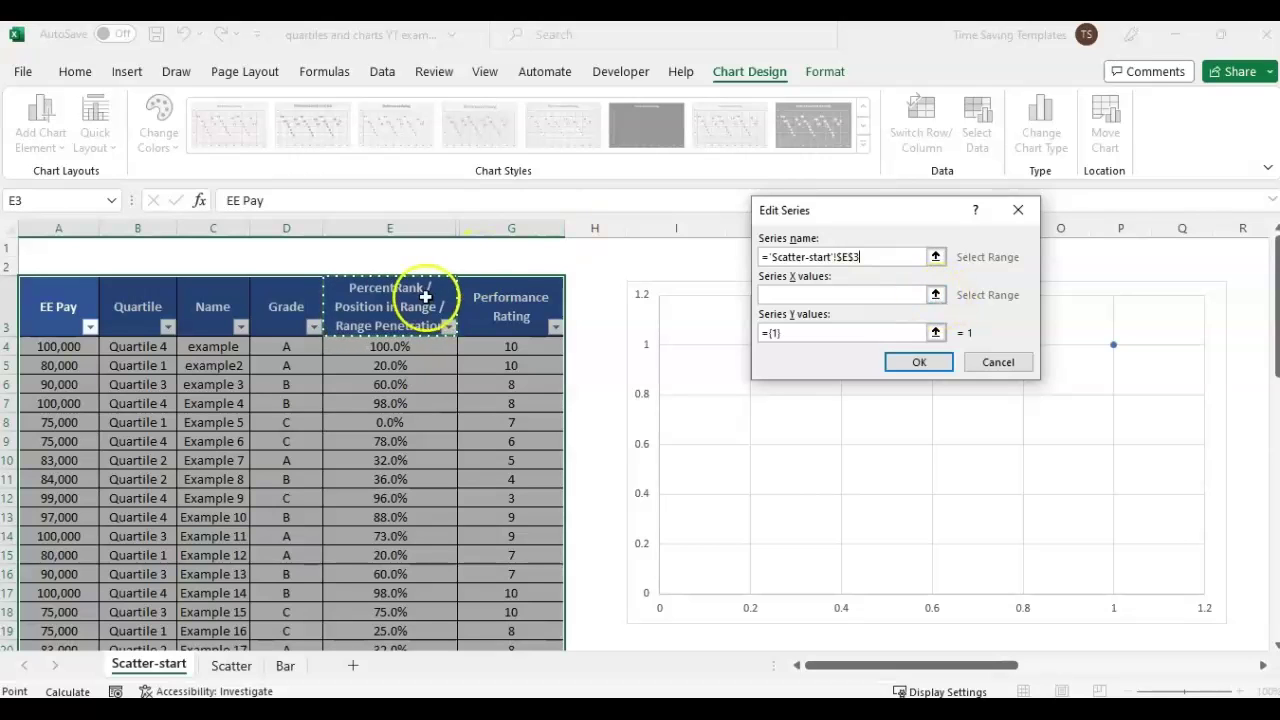
# Set the new series X values to E4:E43.
pyautogui.click(935, 298)
pyautogui.click(439, 349)
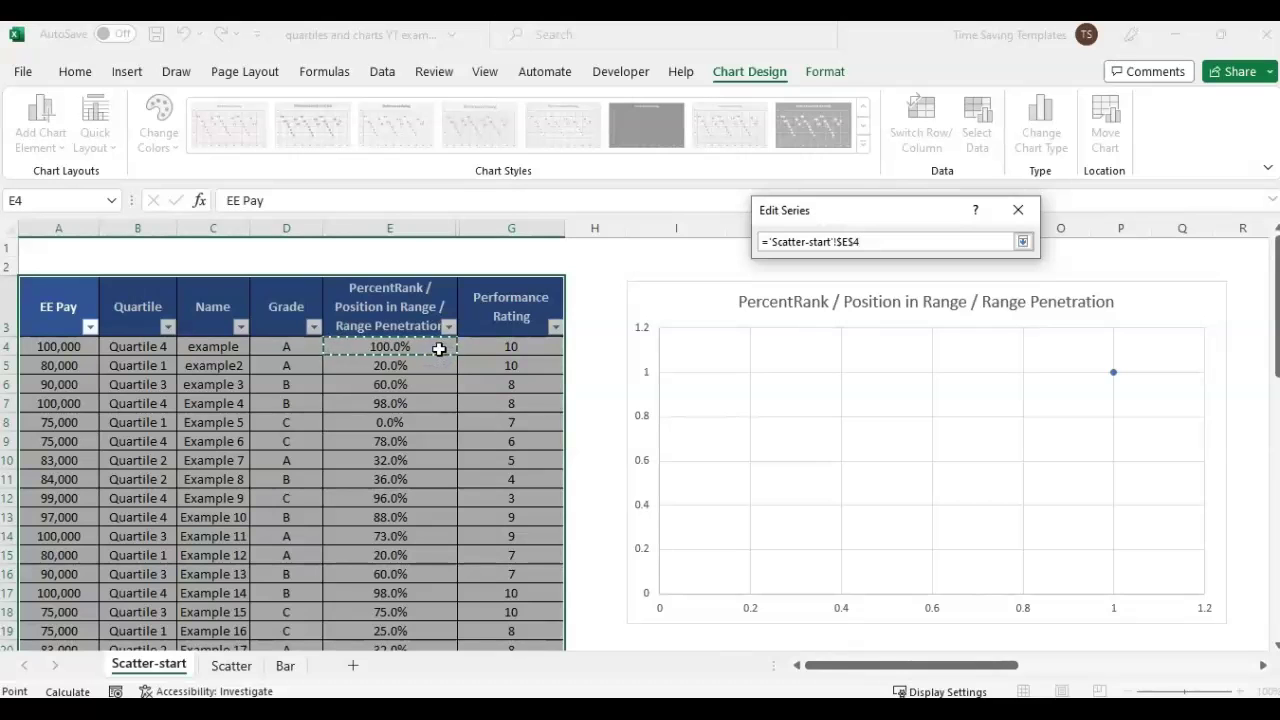
pyautogui.hotkey('ctrl', 'shift', 'Down')
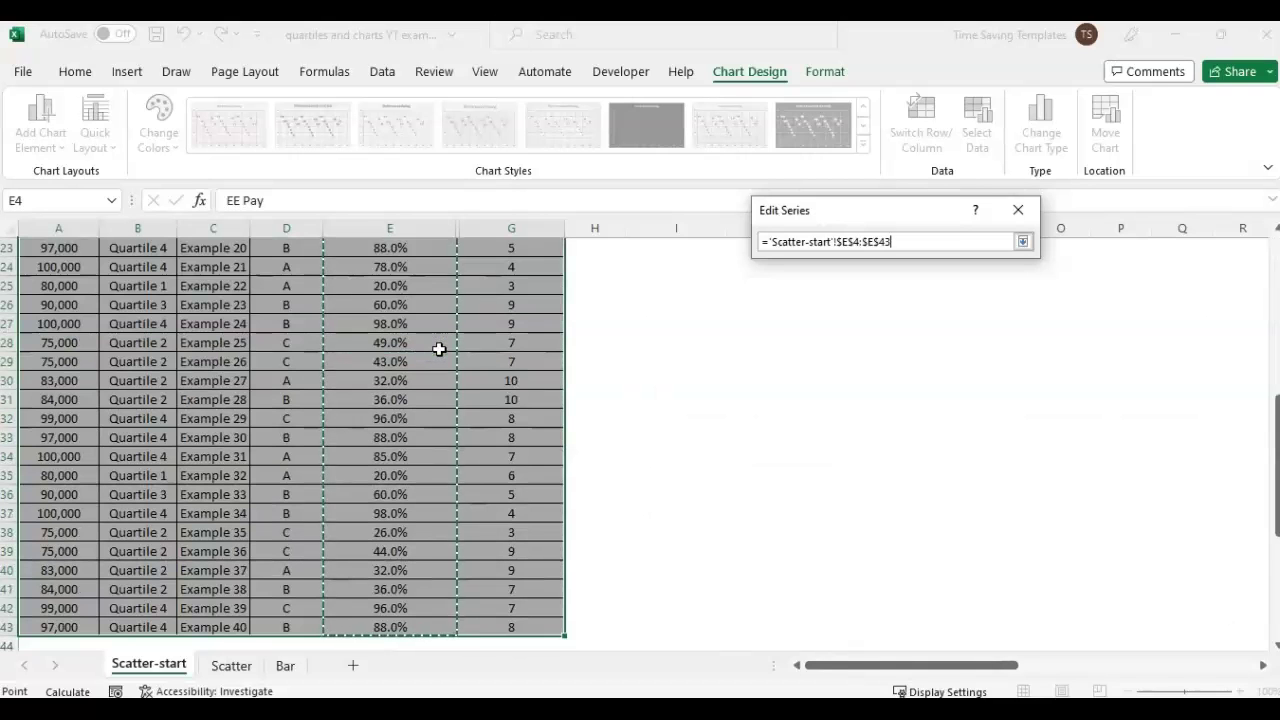
pyautogui.click(1022, 241)
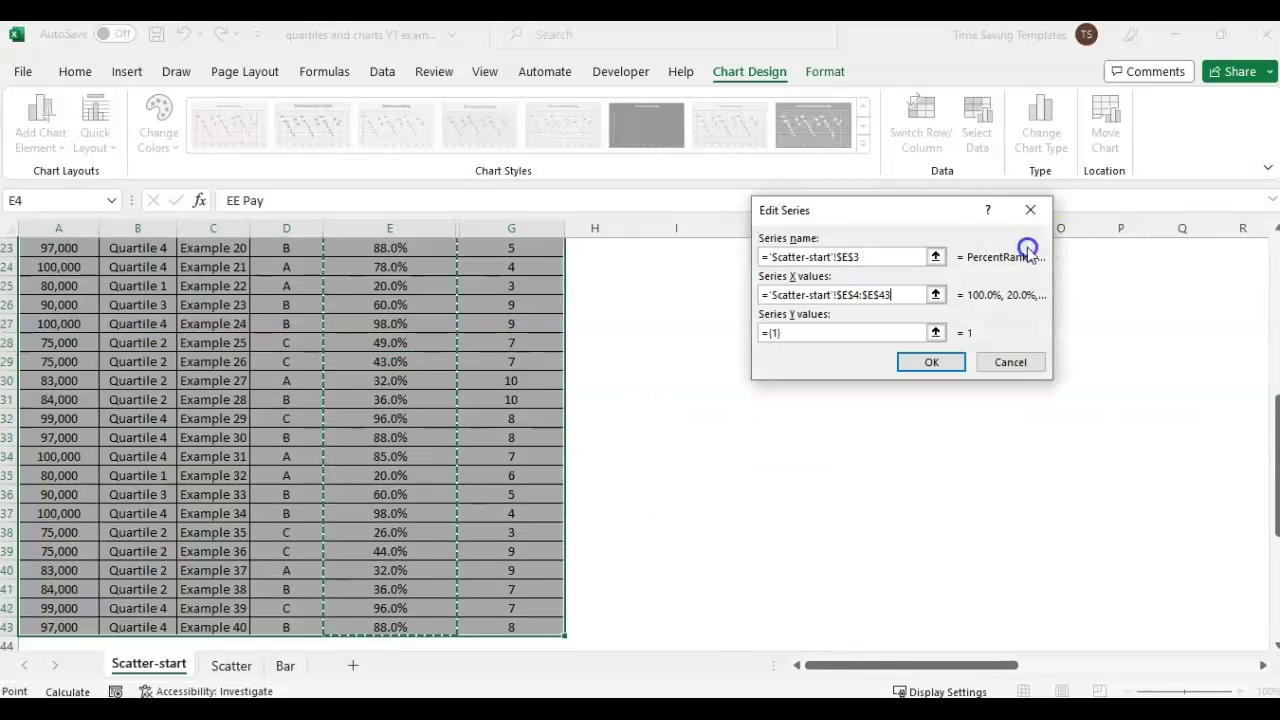
# Set the series Y values to 'Scatter-start'!$G$4:$G$43 and confirm both dialogs.
pyautogui.click(937, 335)
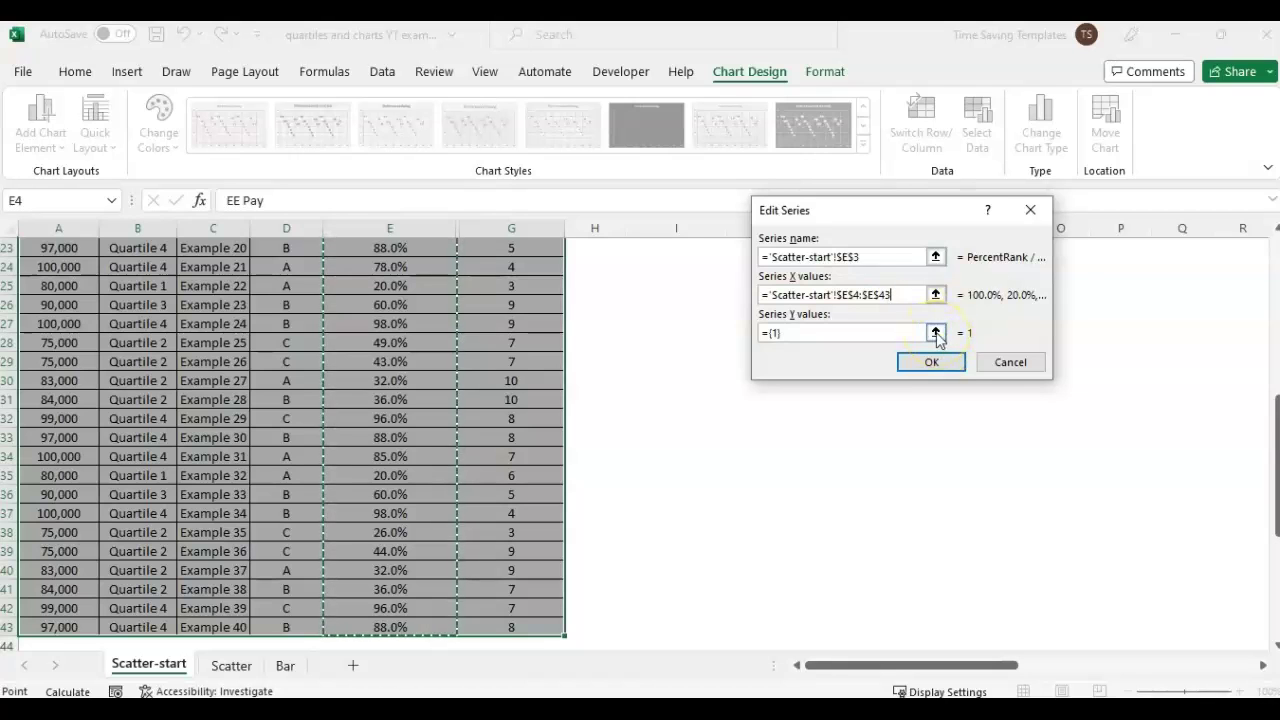
pyautogui.click(937, 335)
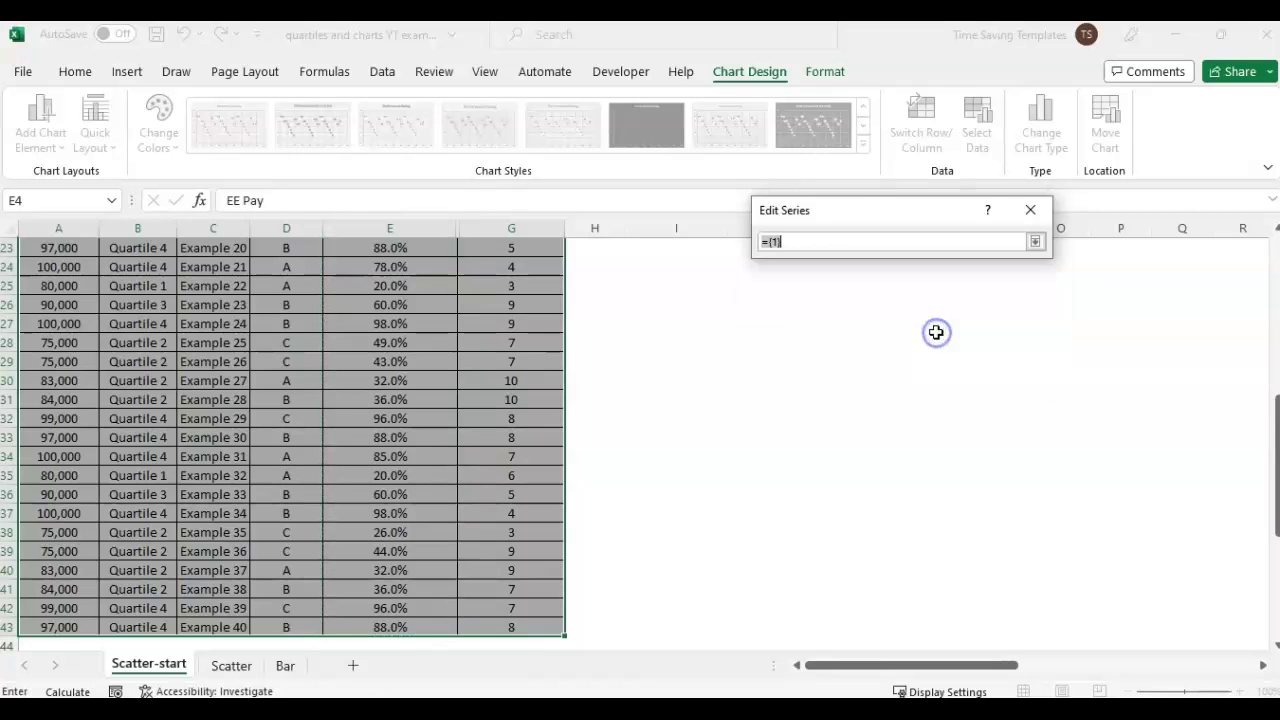
pyautogui.scroll(7, 543, 366)
pyautogui.click(540, 349)
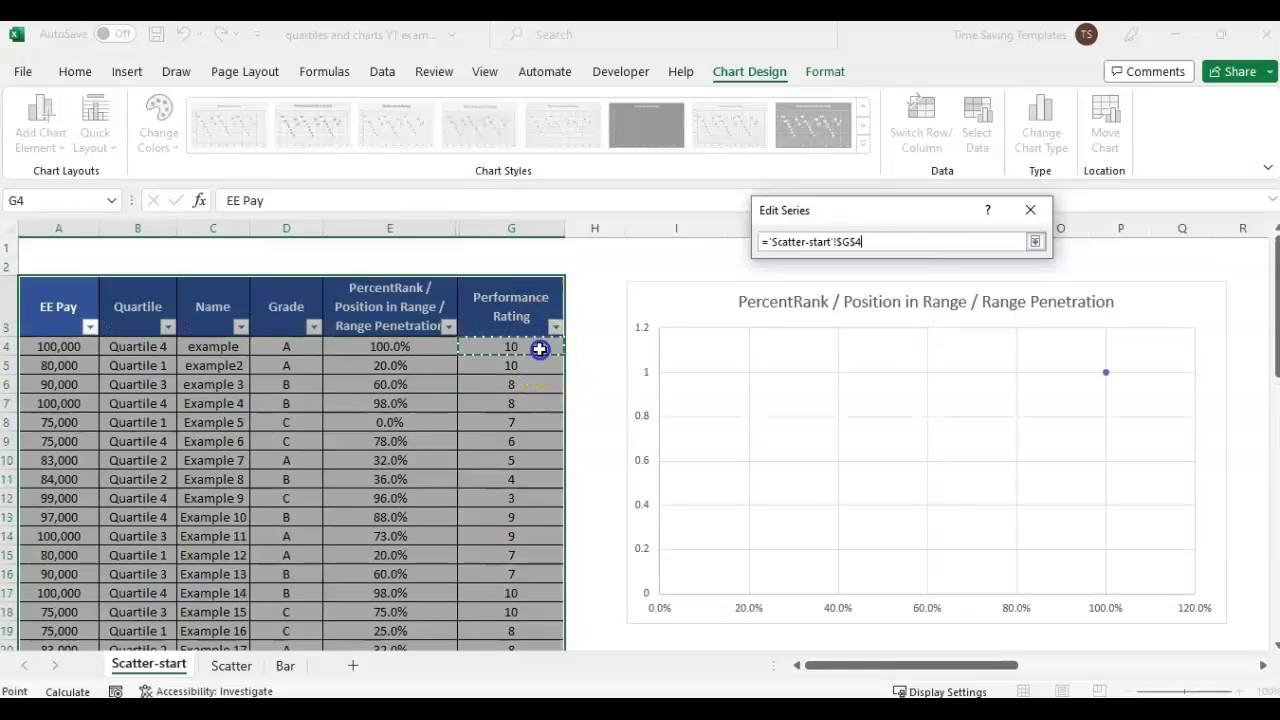
pyautogui.hotkey('ctrl', 'shift', 'Down')
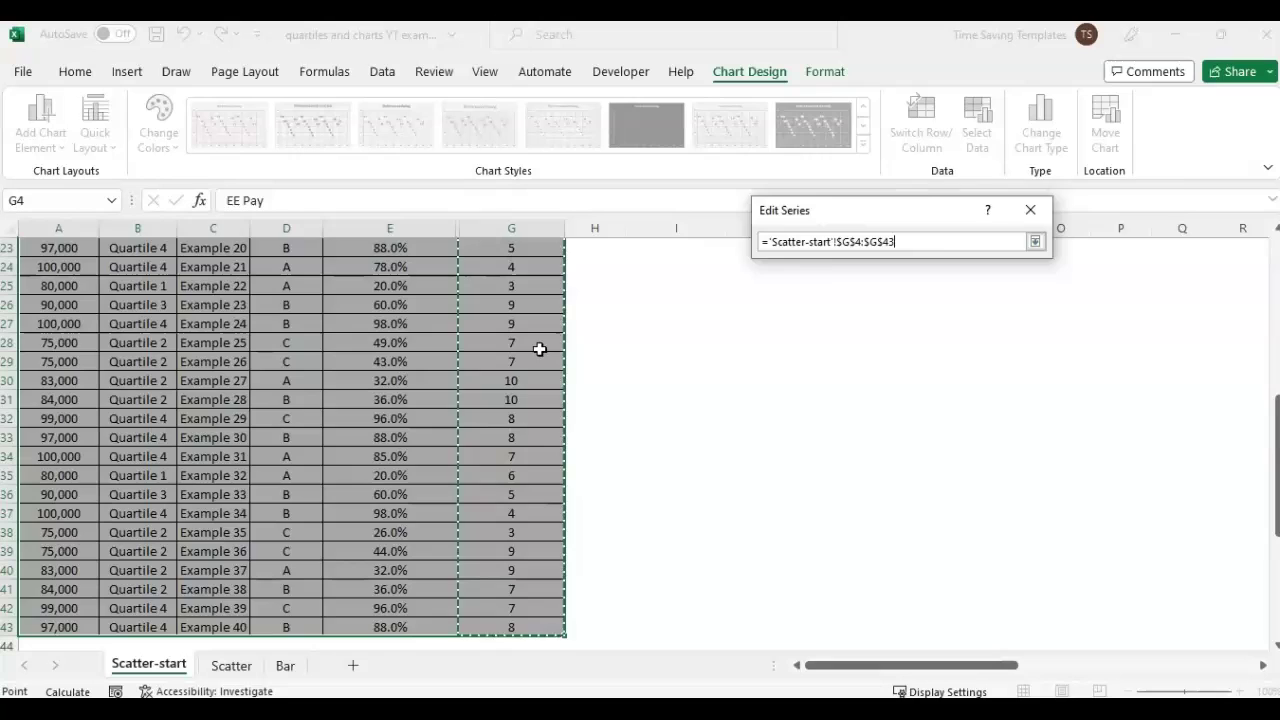
pyautogui.press('Return')
pyautogui.click(1051, 431)
pyautogui.click(934, 509)
pyautogui.scroll(7, 879, 647)
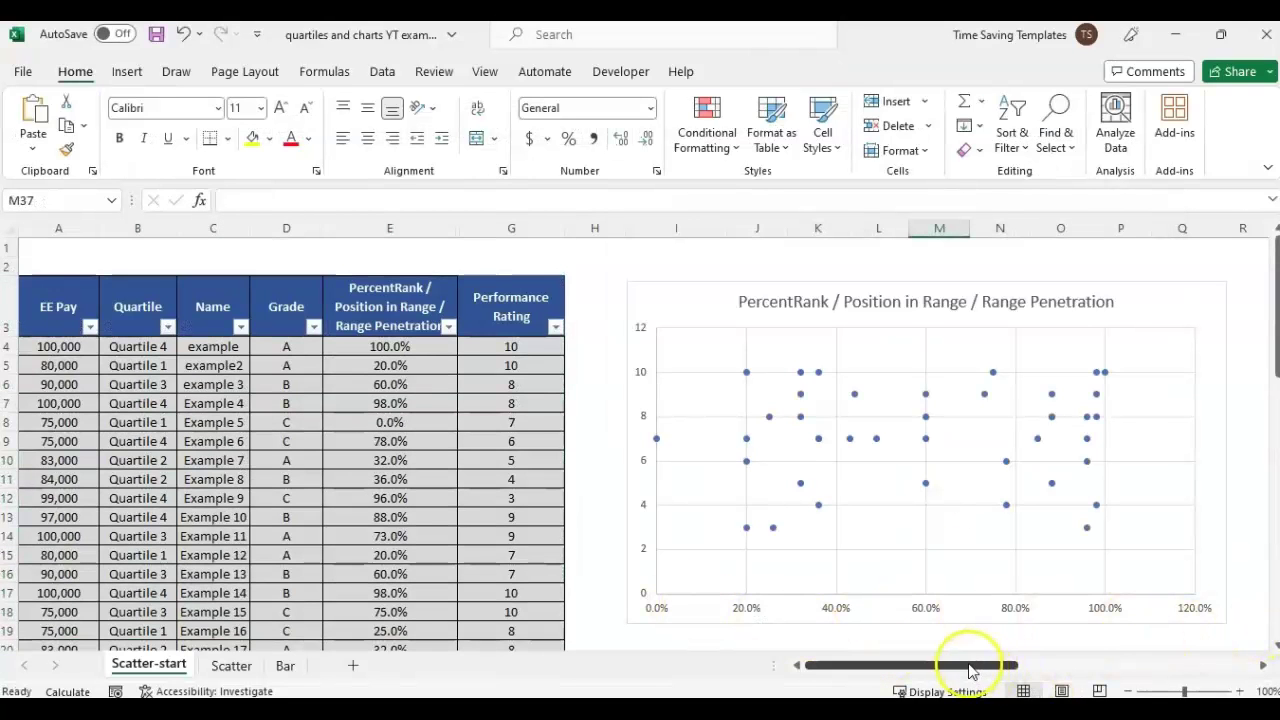
# Set the horizontal axis maximum to 1.0 and major unit to 0.25.
pyautogui.moveTo(970, 668); pyautogui.dragTo(995, 667)
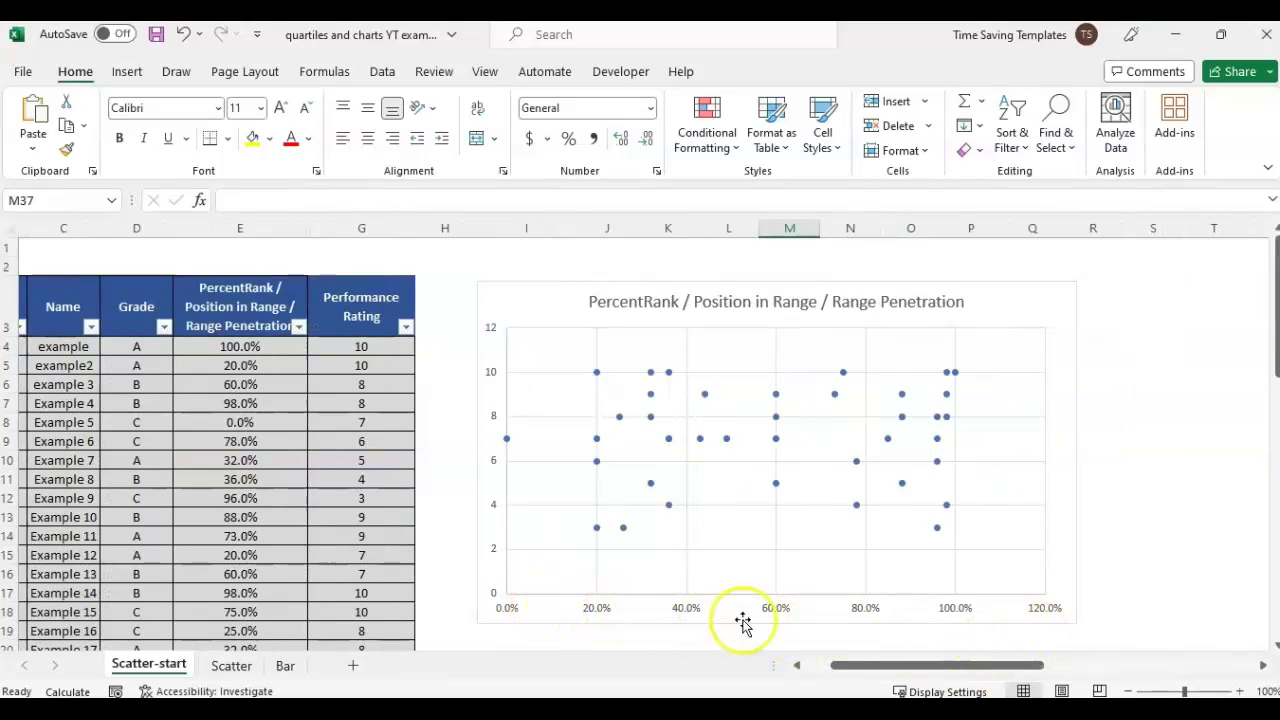
pyautogui.click(1050, 609)
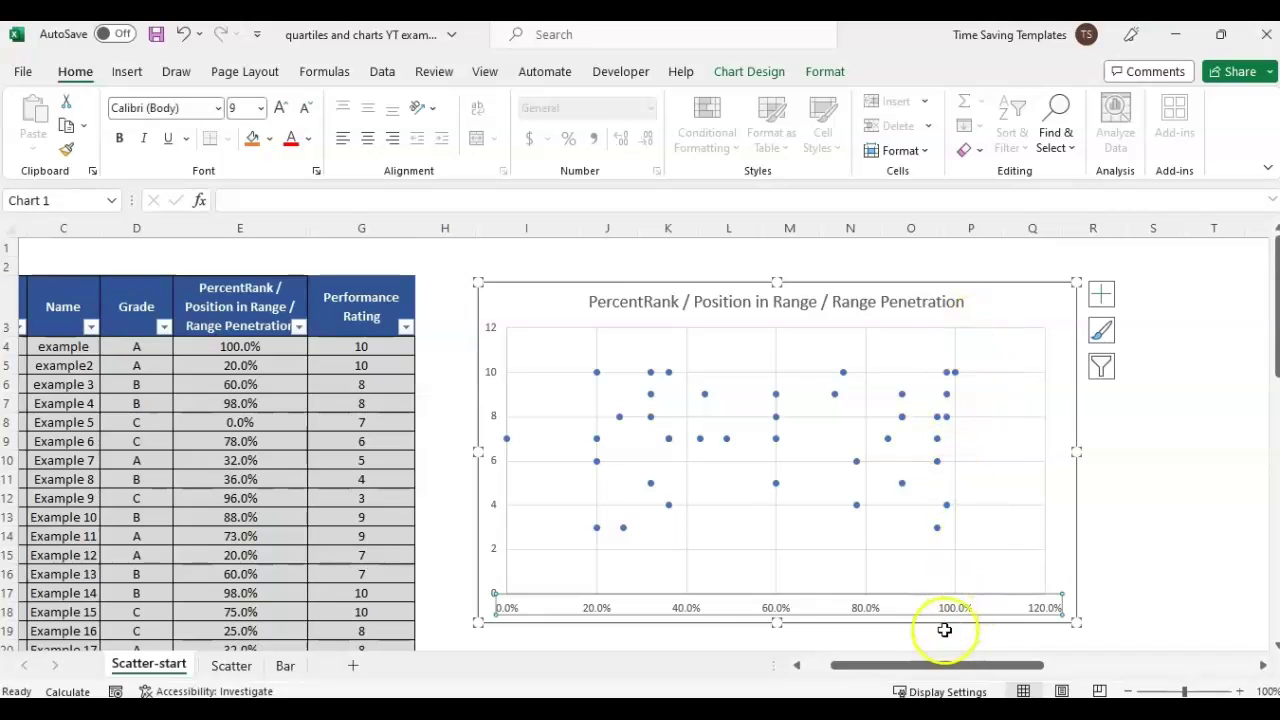
pyautogui.rightClick(688, 607)
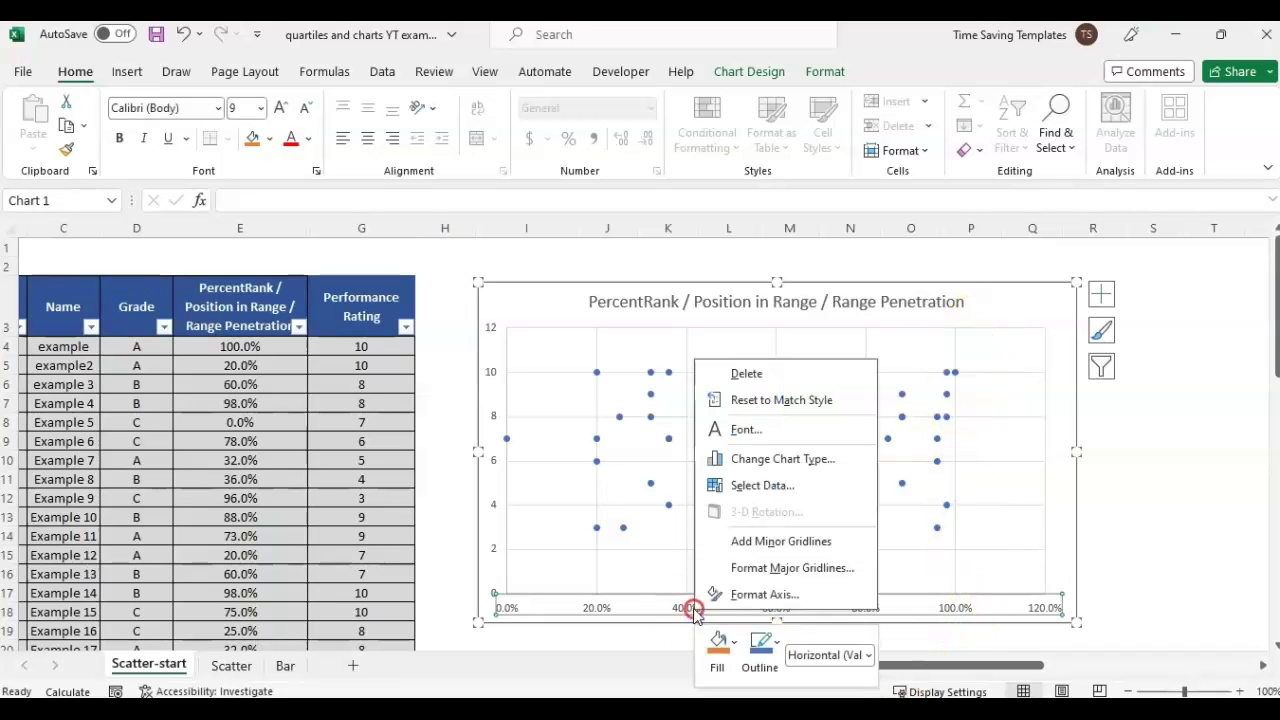
pyautogui.click(797, 595)
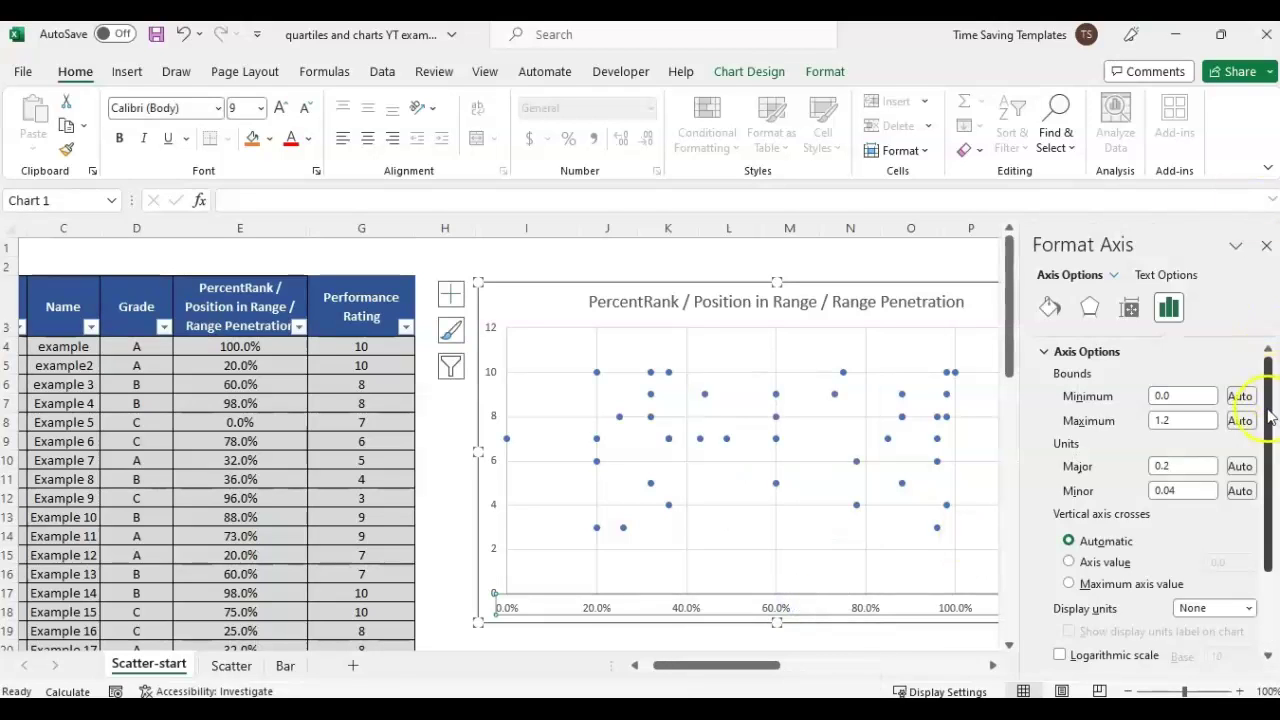
pyautogui.click(663, 608)
pyautogui.click(600, 608)
pyautogui.rightClick(598, 609)
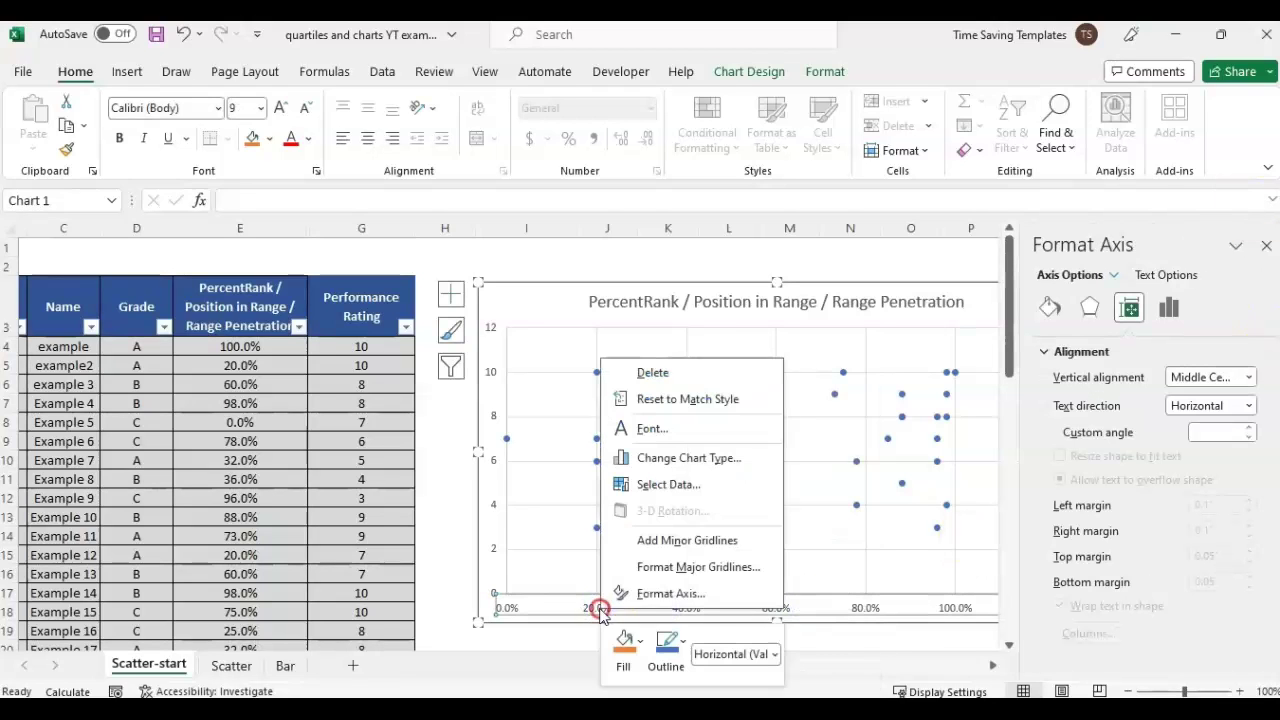
pyautogui.click(689, 597)
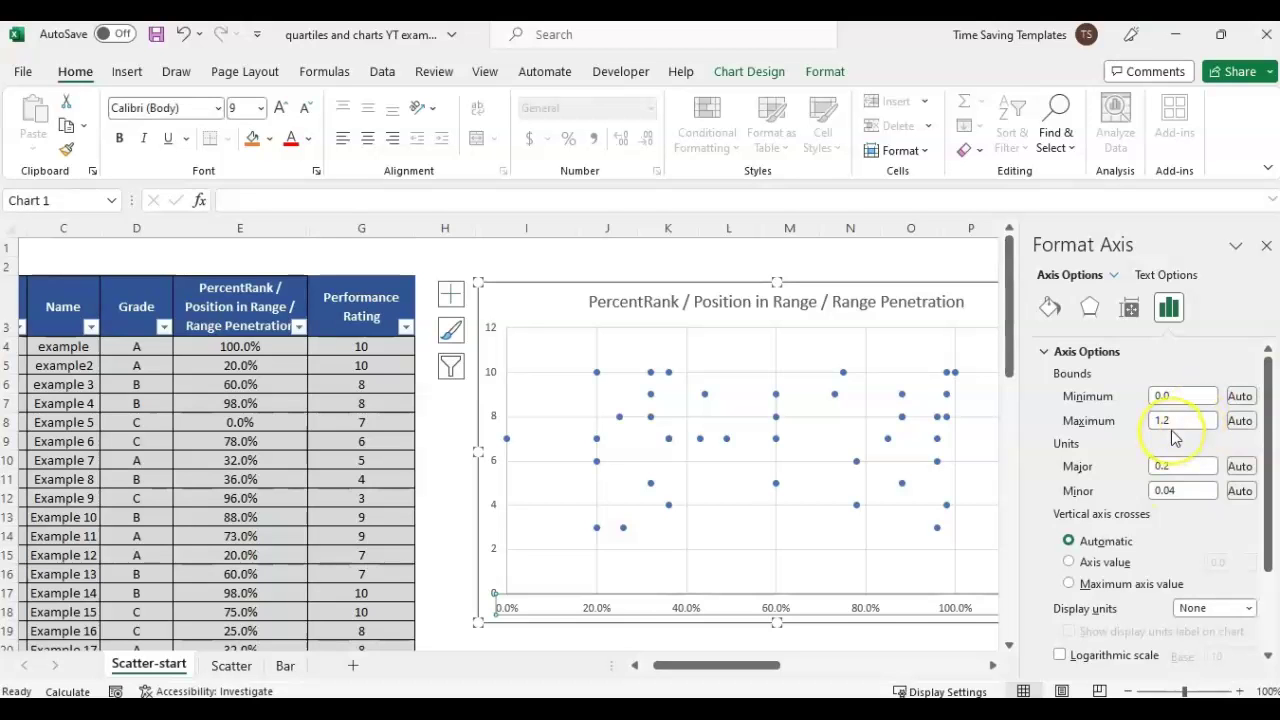
pyautogui.moveTo(757, 668); pyautogui.dragTo(768, 673)
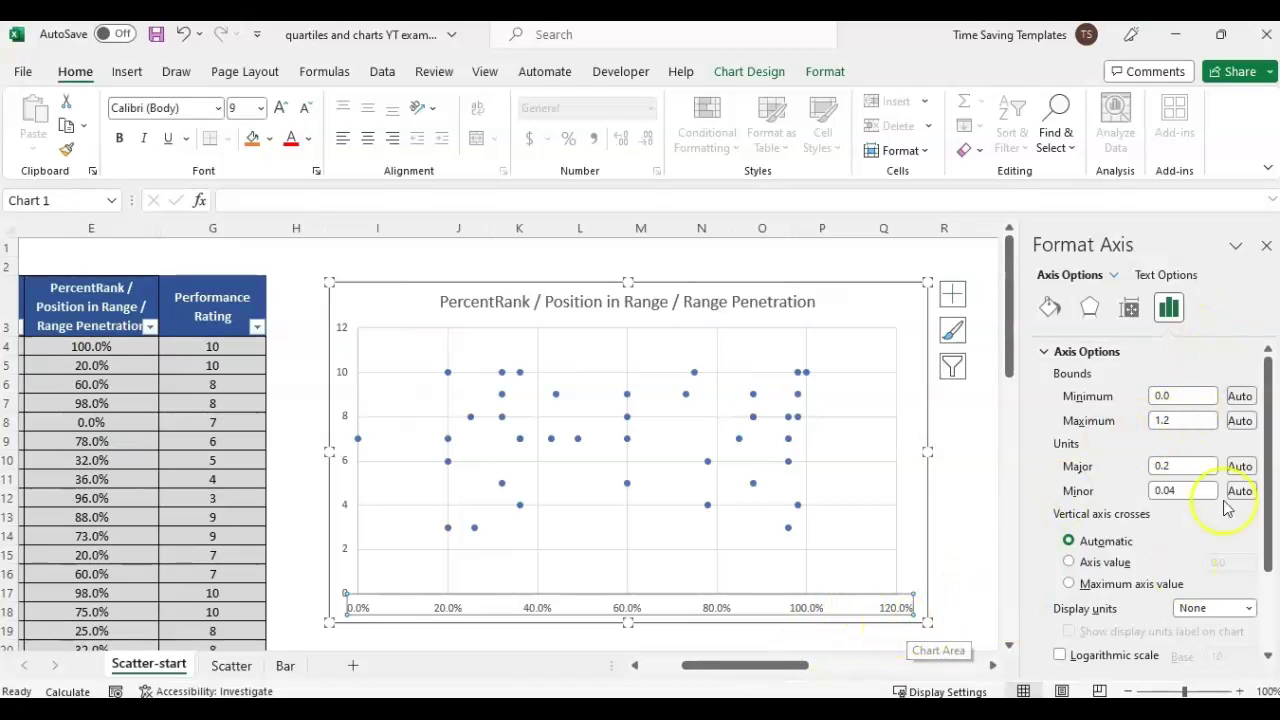
pyautogui.click(1188, 421)
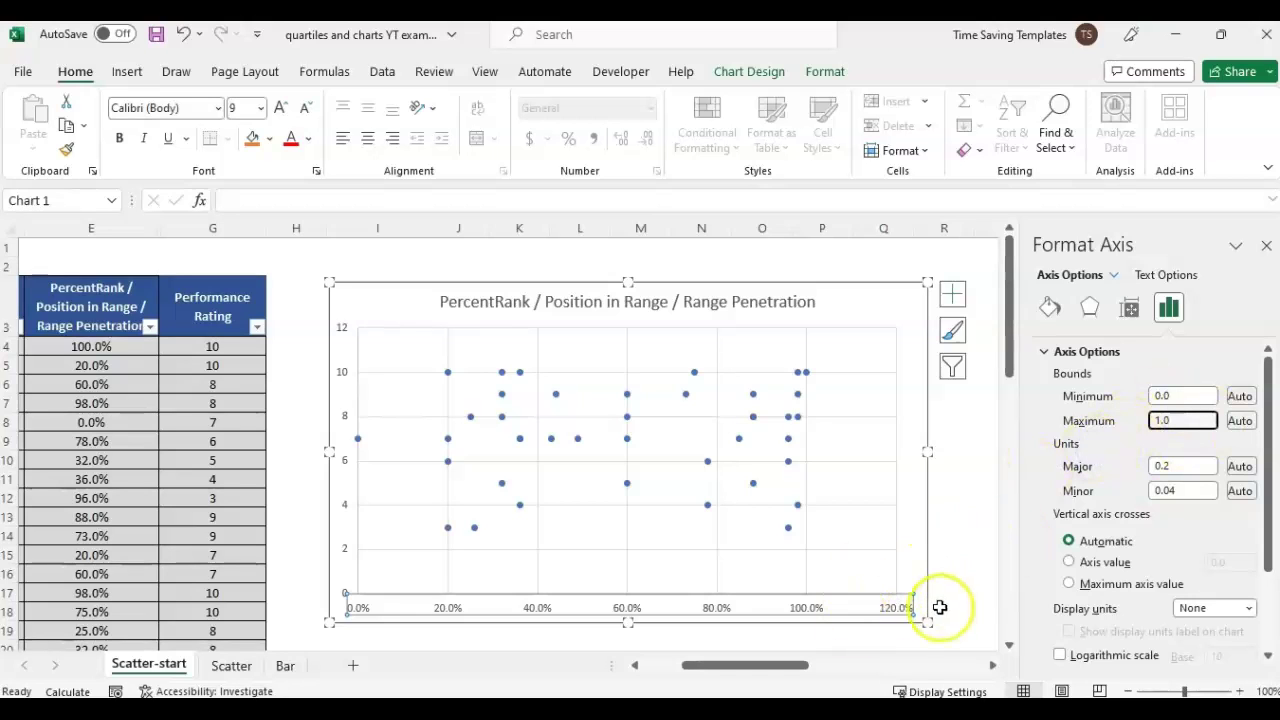
pyautogui.write('1.0')
pyautogui.click(1195, 465)
pyautogui.write('0.1')
pyautogui.press('Return')
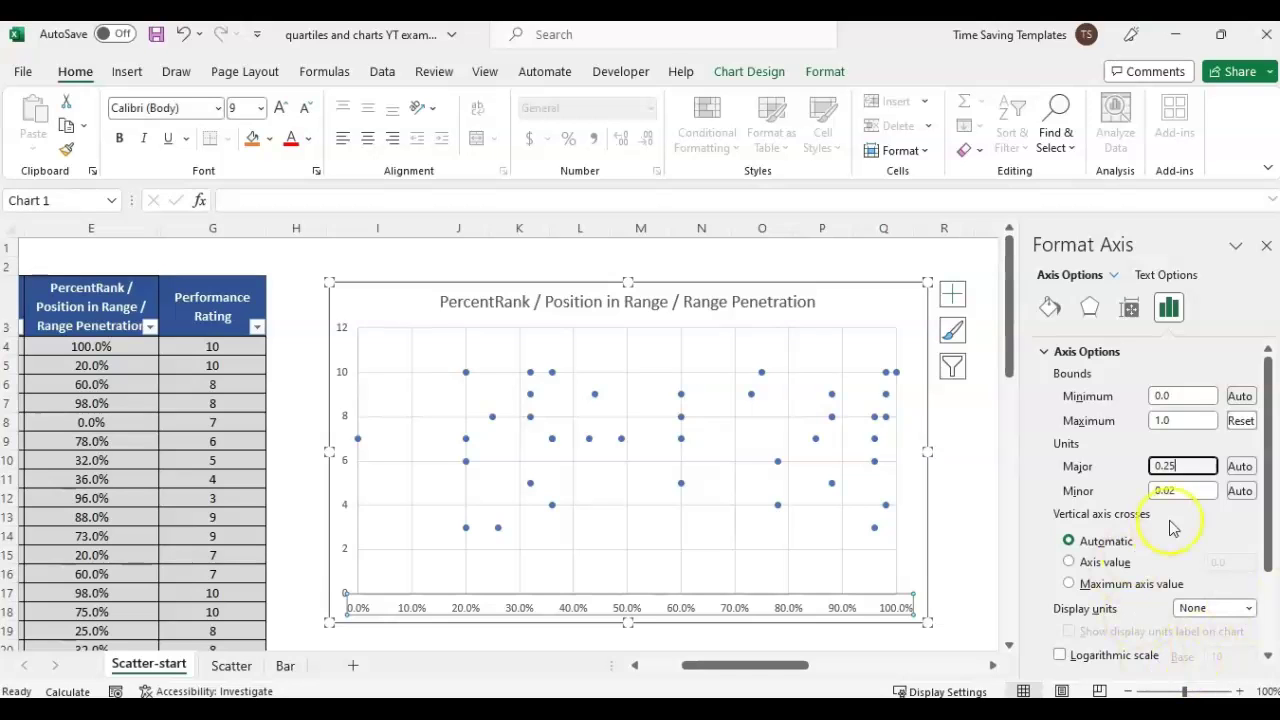
pyautogui.click(1013, 492)
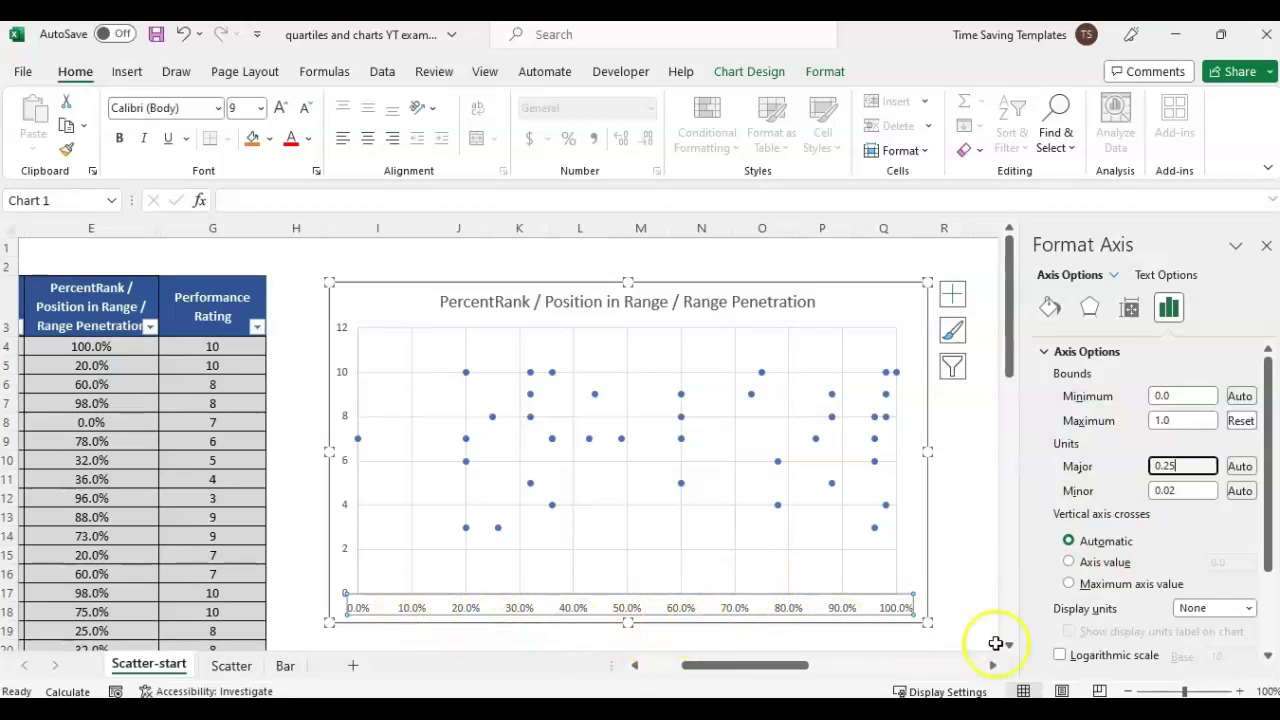
# Show the horizontal axis labels with 0 decimal places and close the Format Axis pane.
pyautogui.scroll(-2, 1258, 586)
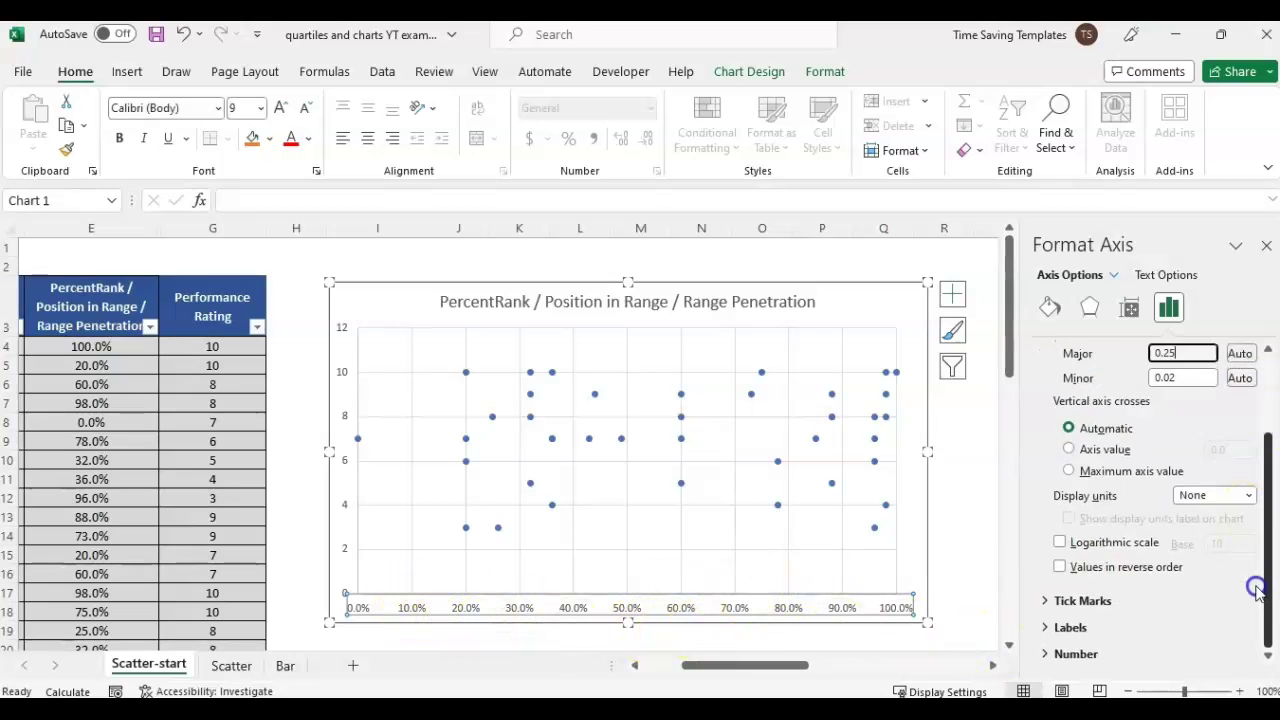
pyautogui.click(1042, 653)
pyautogui.click(1128, 654)
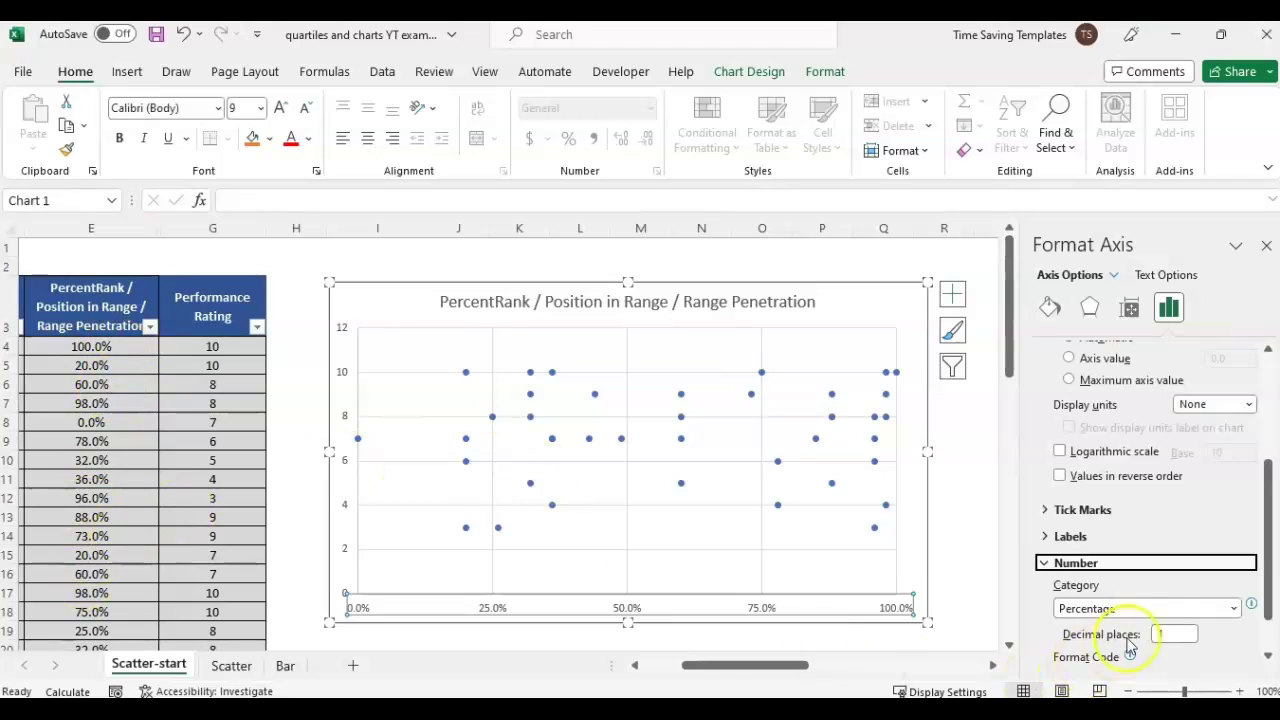
pyautogui.scroll(-1, 1160, 615)
pyautogui.click(1190, 591)
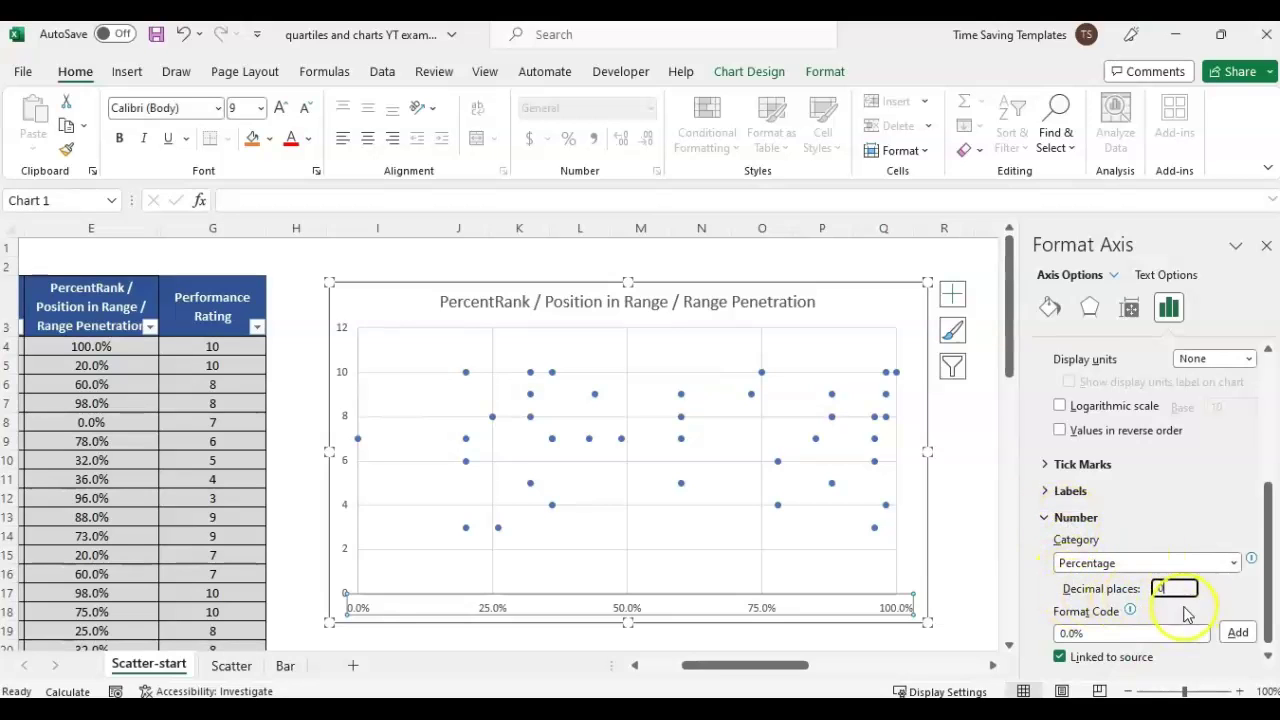
pyautogui.click(960, 560)
pyautogui.click(1057, 540)
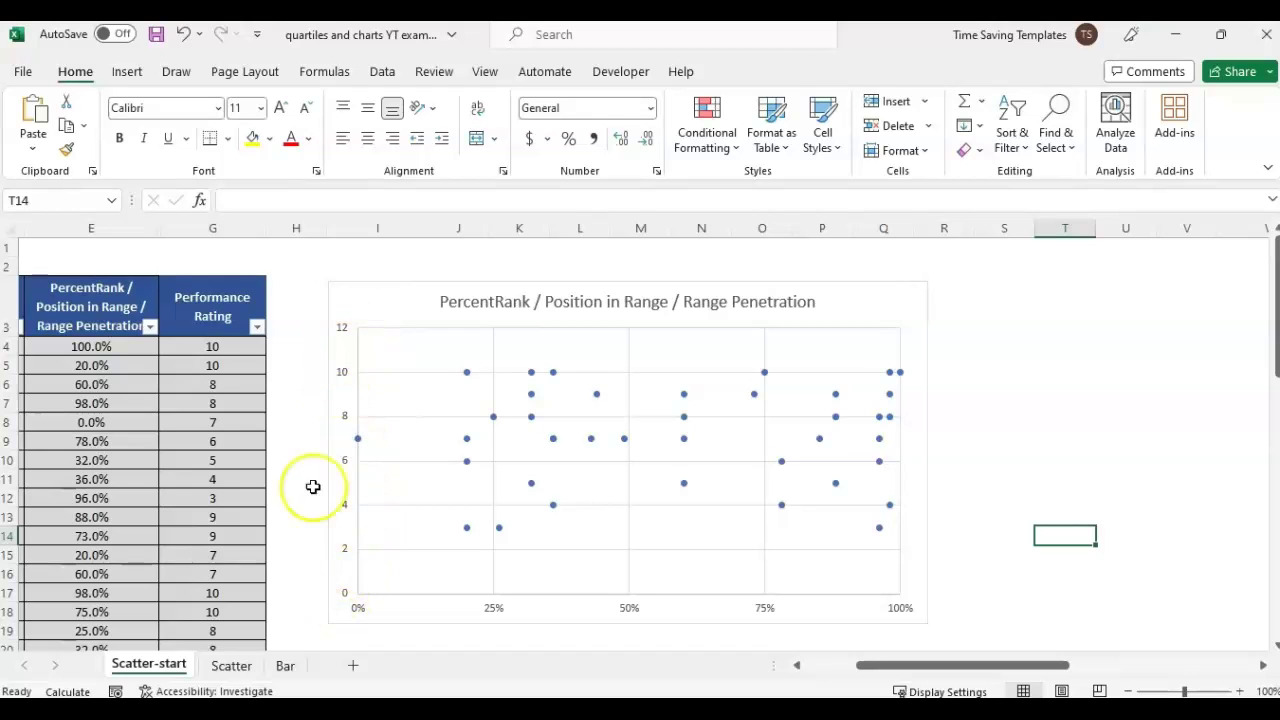
pyautogui.click(356, 384)
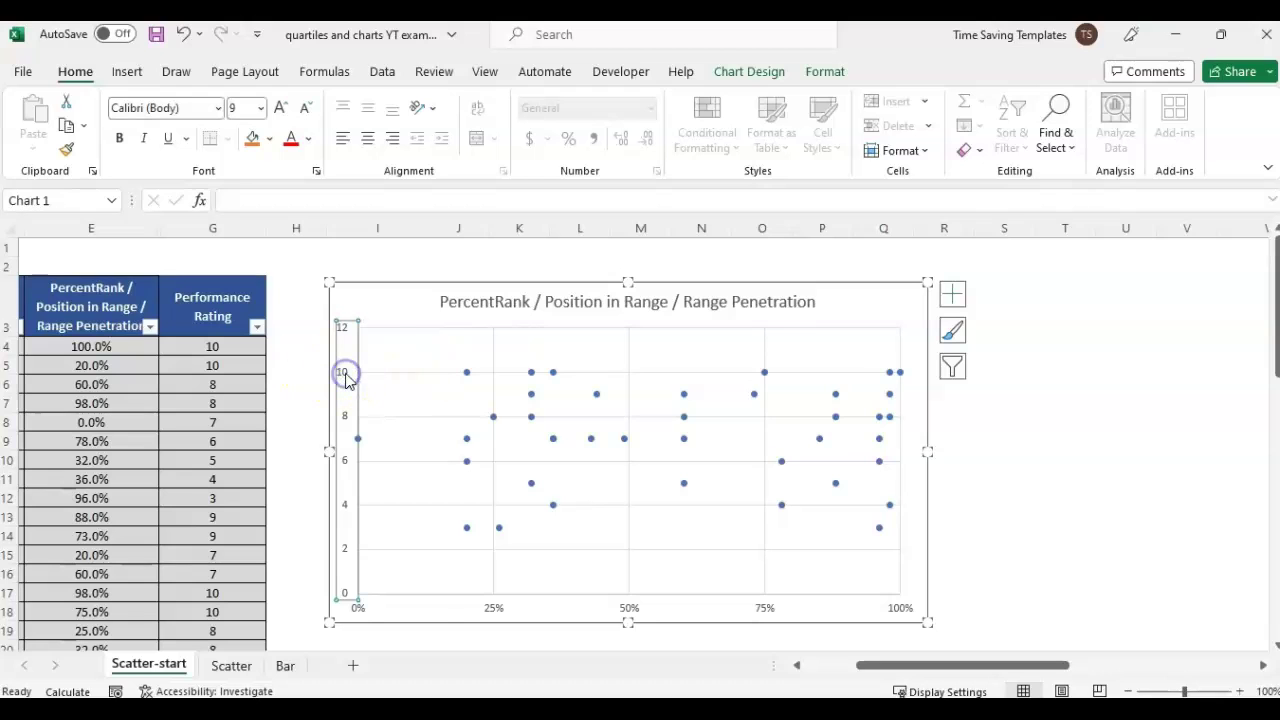
# Set the vertical axis minimum to 1 and maximum to 10, then close the pane.
pyautogui.rightClick(346, 379)
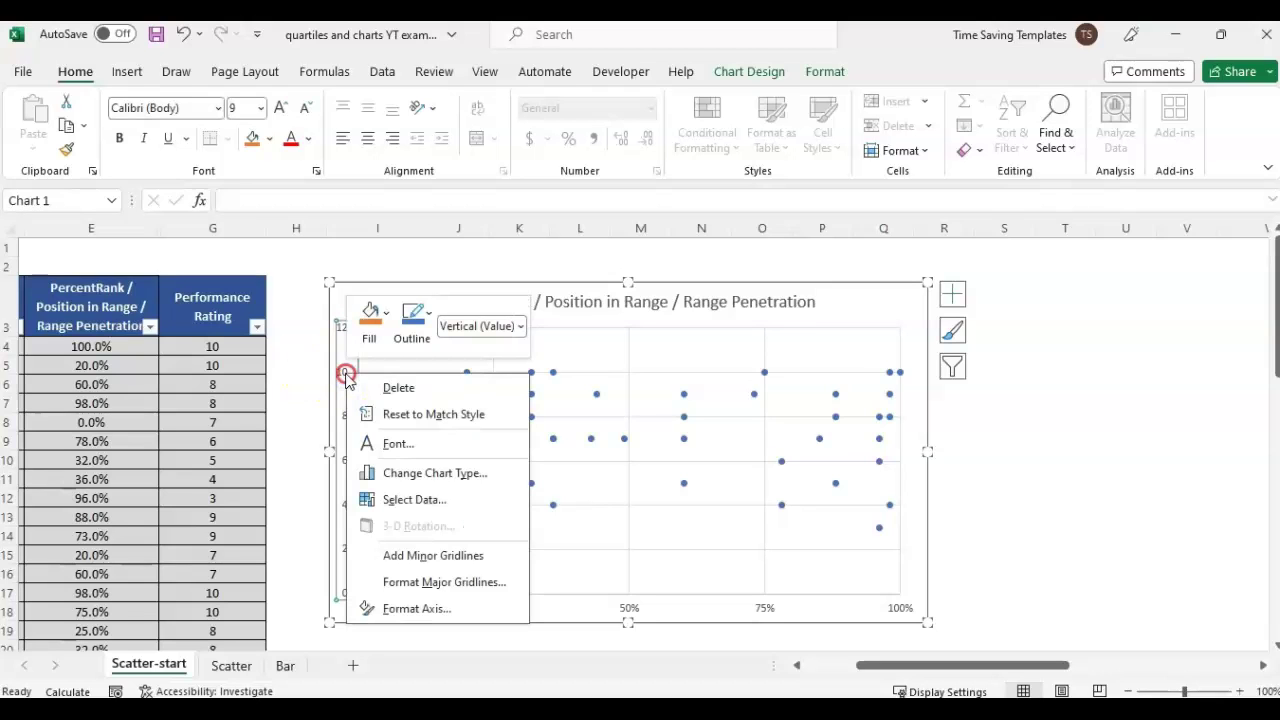
pyautogui.click(450, 609)
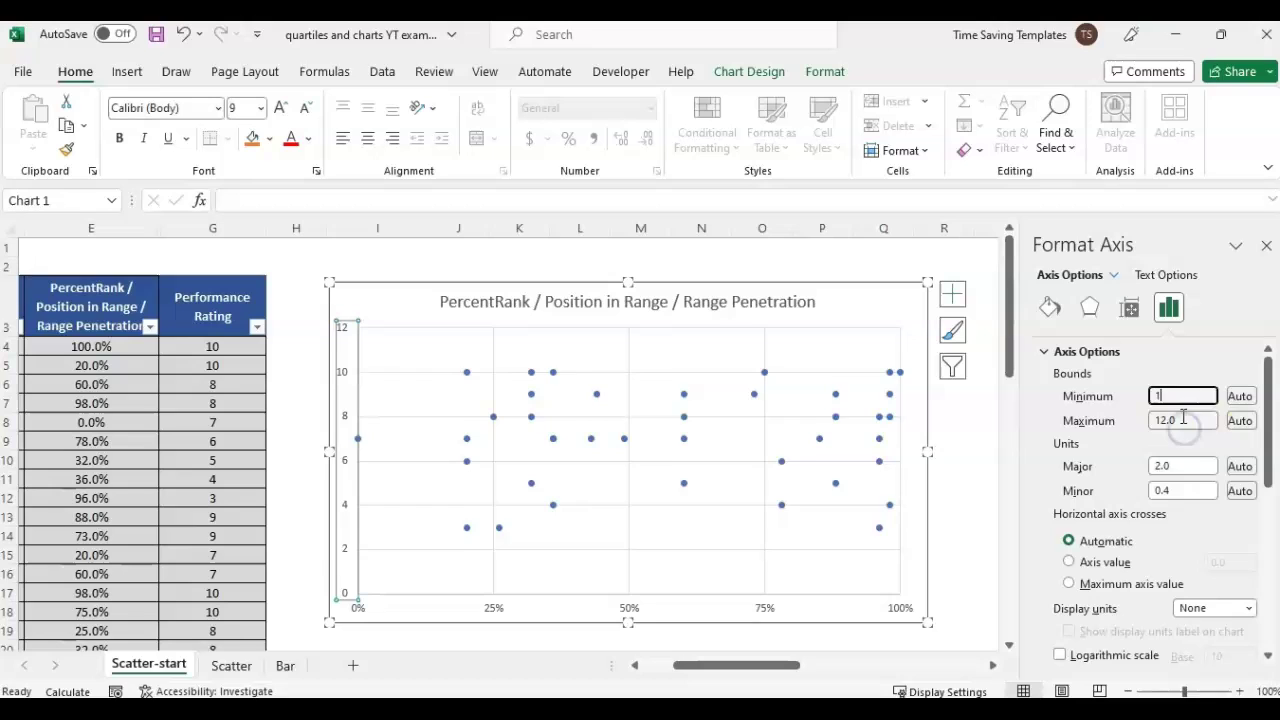
pyautogui.click(1183, 419)
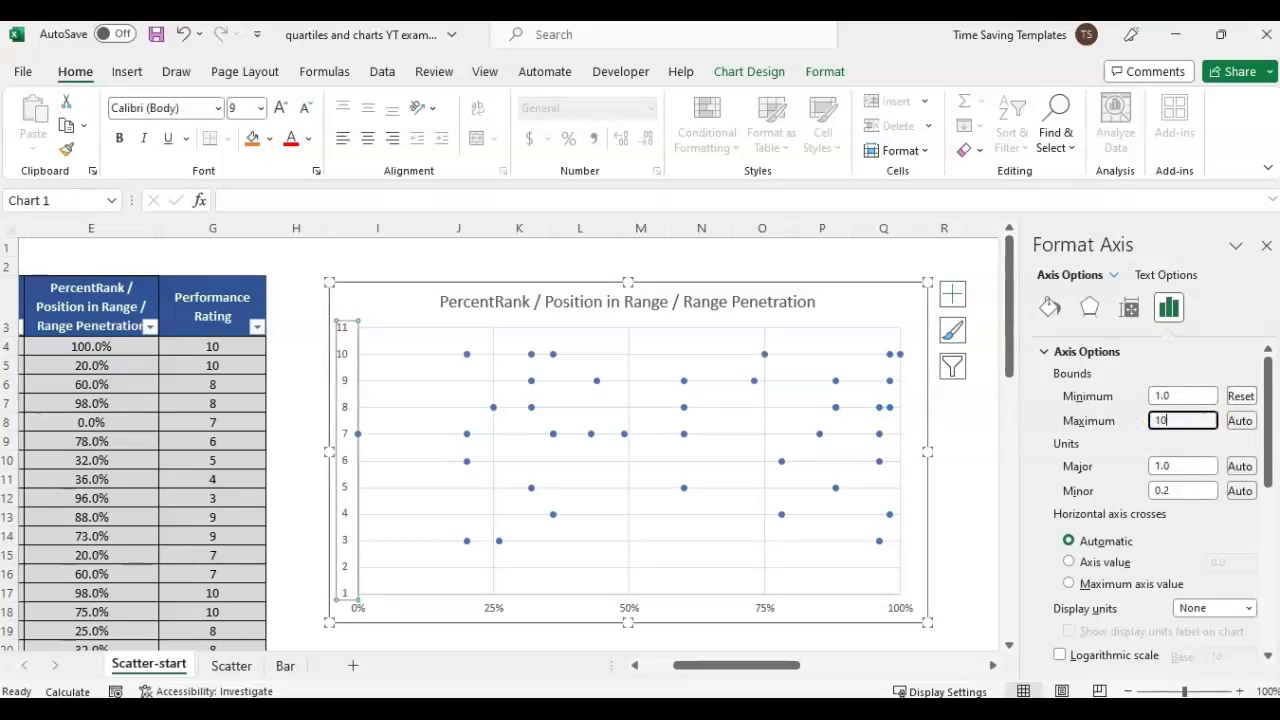
pyautogui.click(1262, 238)
pyautogui.click(1267, 246)
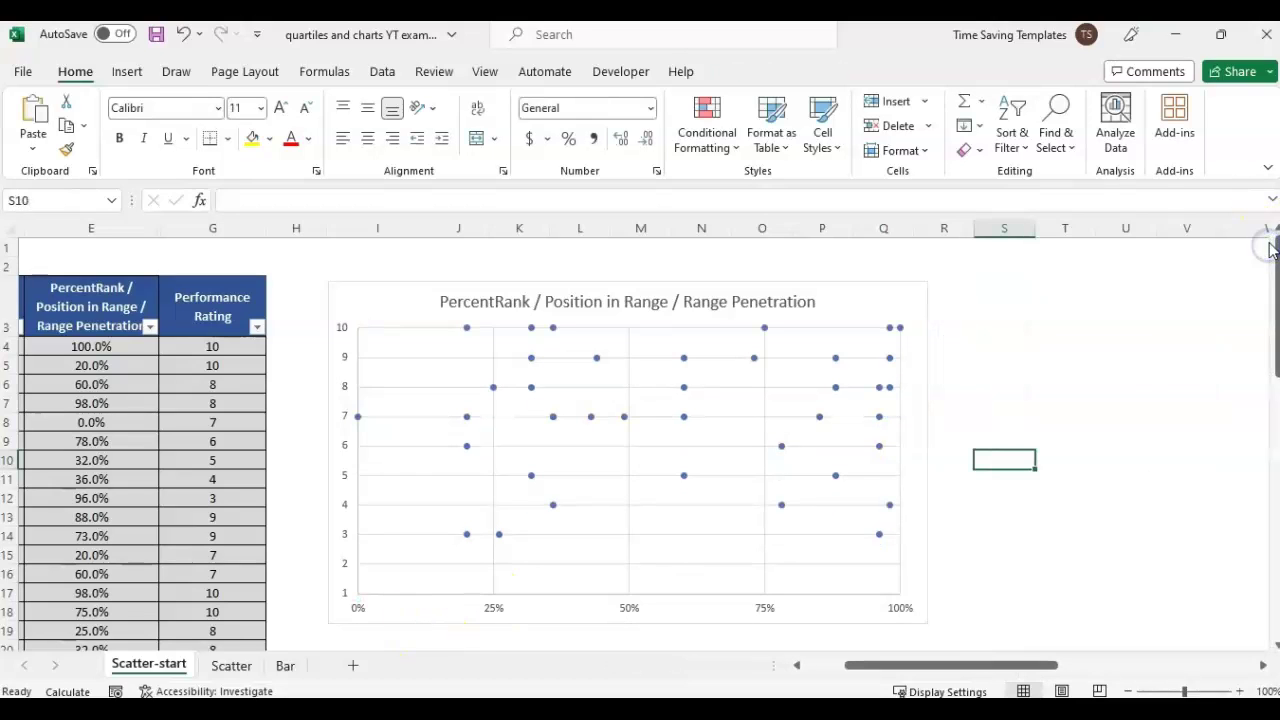
pyautogui.click(399, 362)
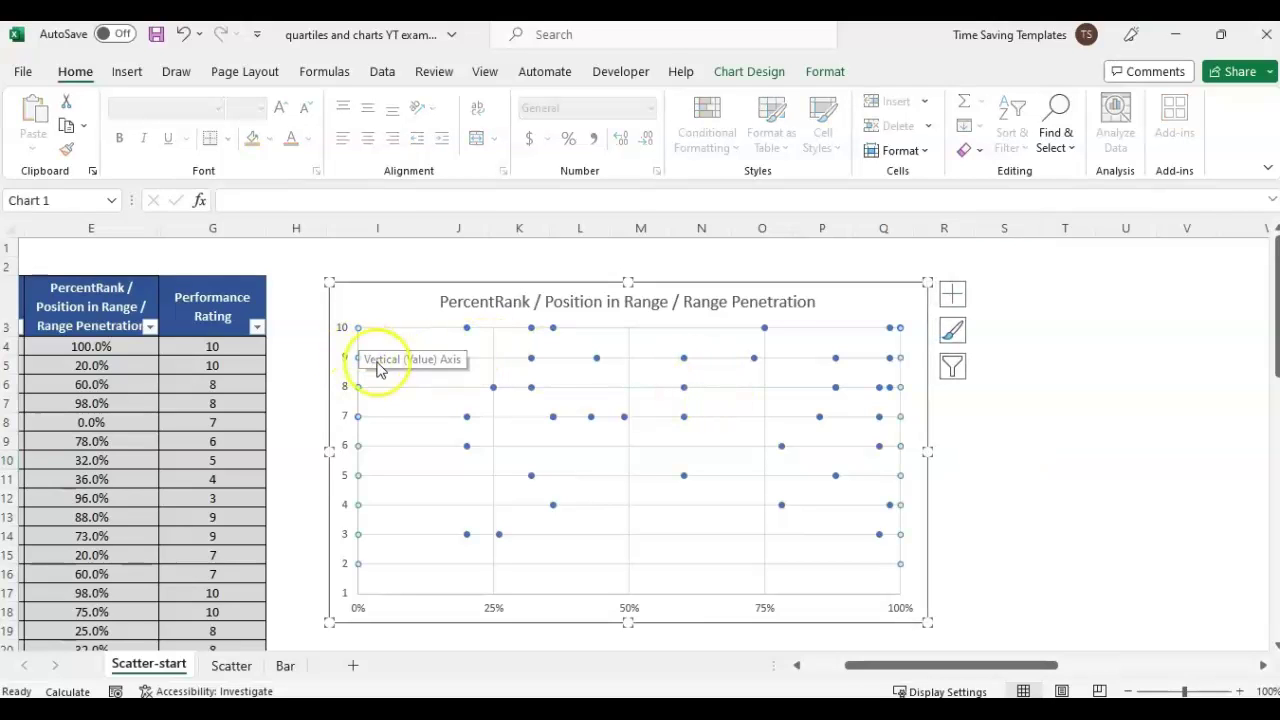
pyautogui.click(381, 357)
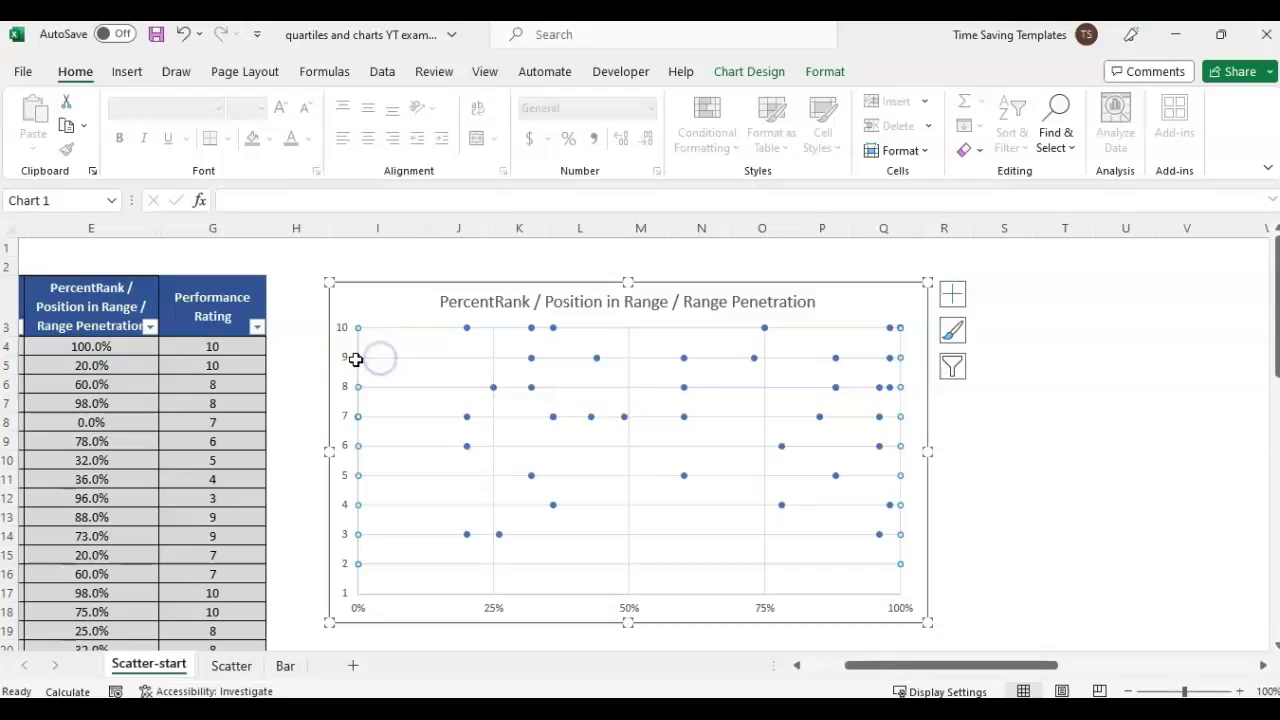
# Set the horizontal major gridlines to No line and close the formatting pane.
pyautogui.rightClick(370, 361)
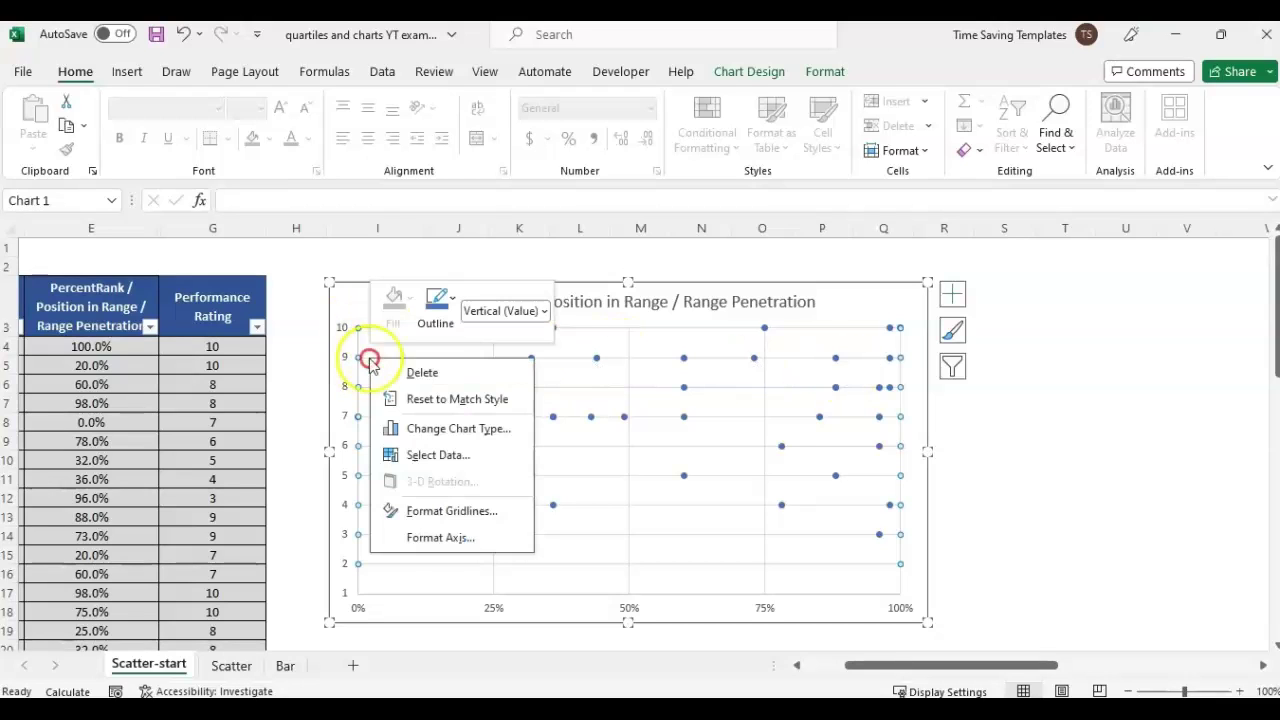
pyautogui.click(474, 511)
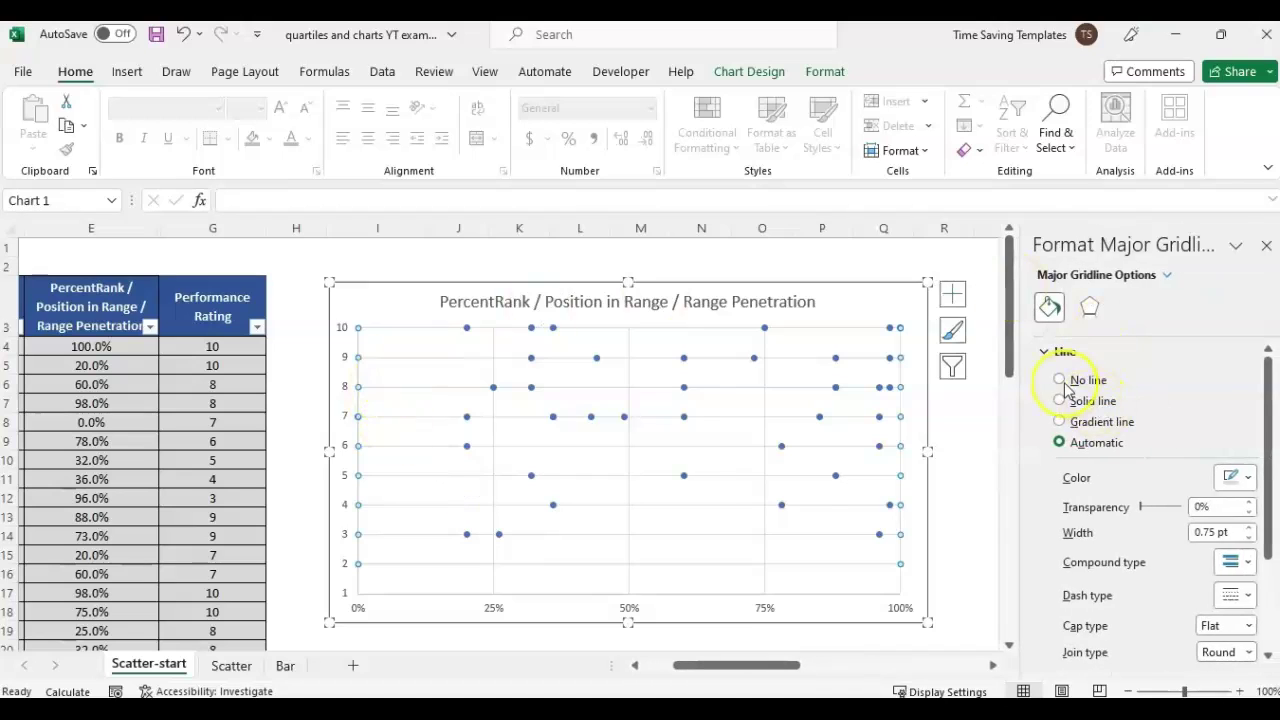
pyautogui.click(1064, 384)
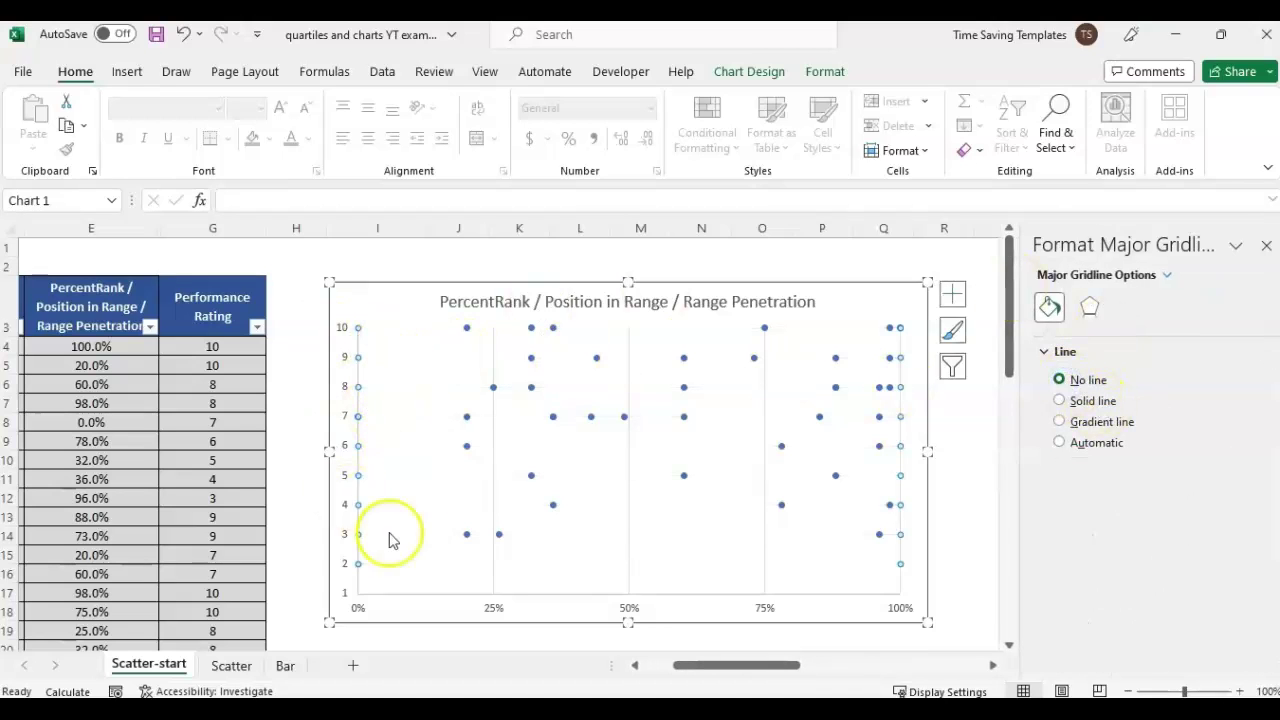
pyautogui.click(1267, 248)
pyautogui.click(1065, 421)
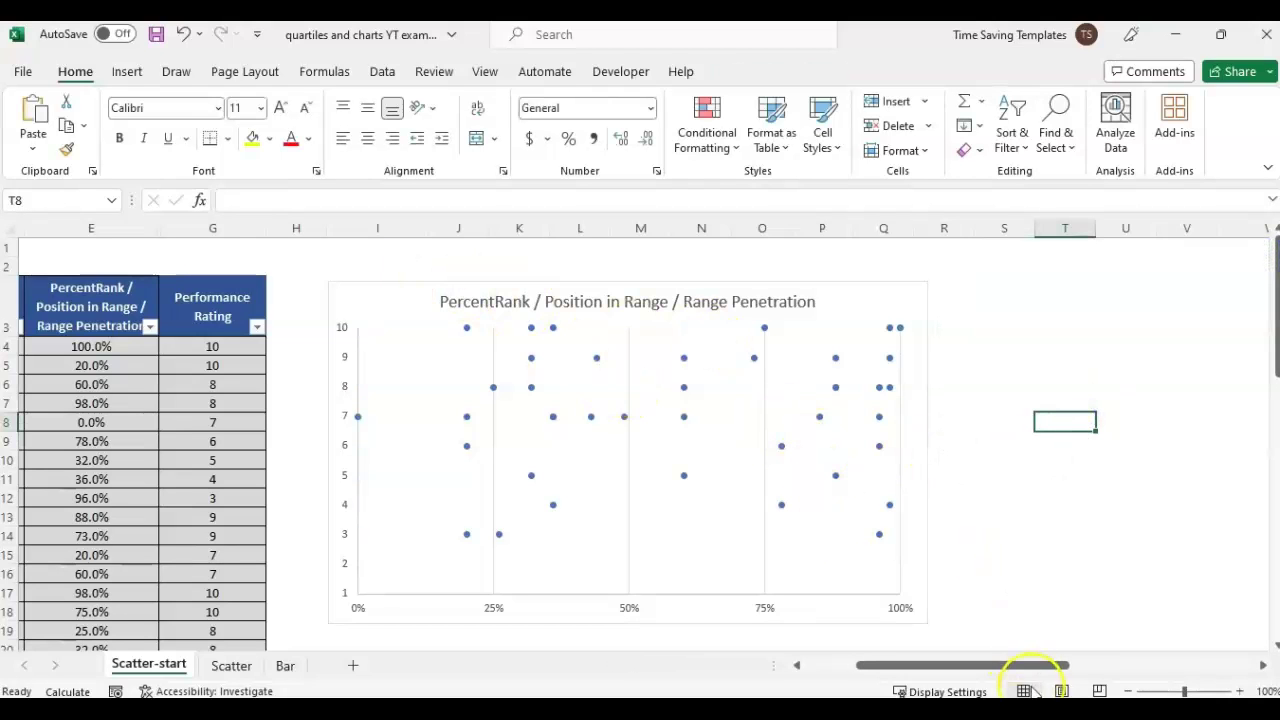
# Scroll the sheet right to reveal the empty columns beyond the chart.
pyautogui.moveTo(1020, 667); pyautogui.dragTo(1045, 680)
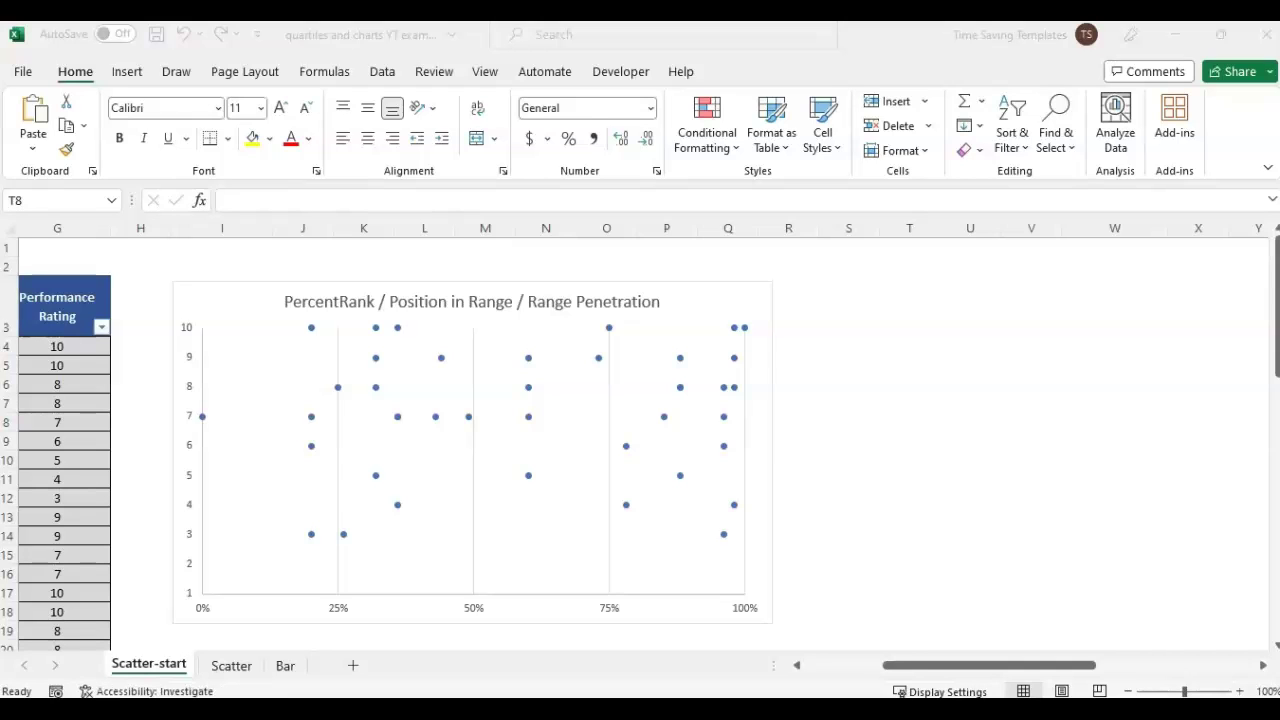
# Paste the copied x/y tables at T6 and narrow columns R and W.
pyautogui.click(894, 383)
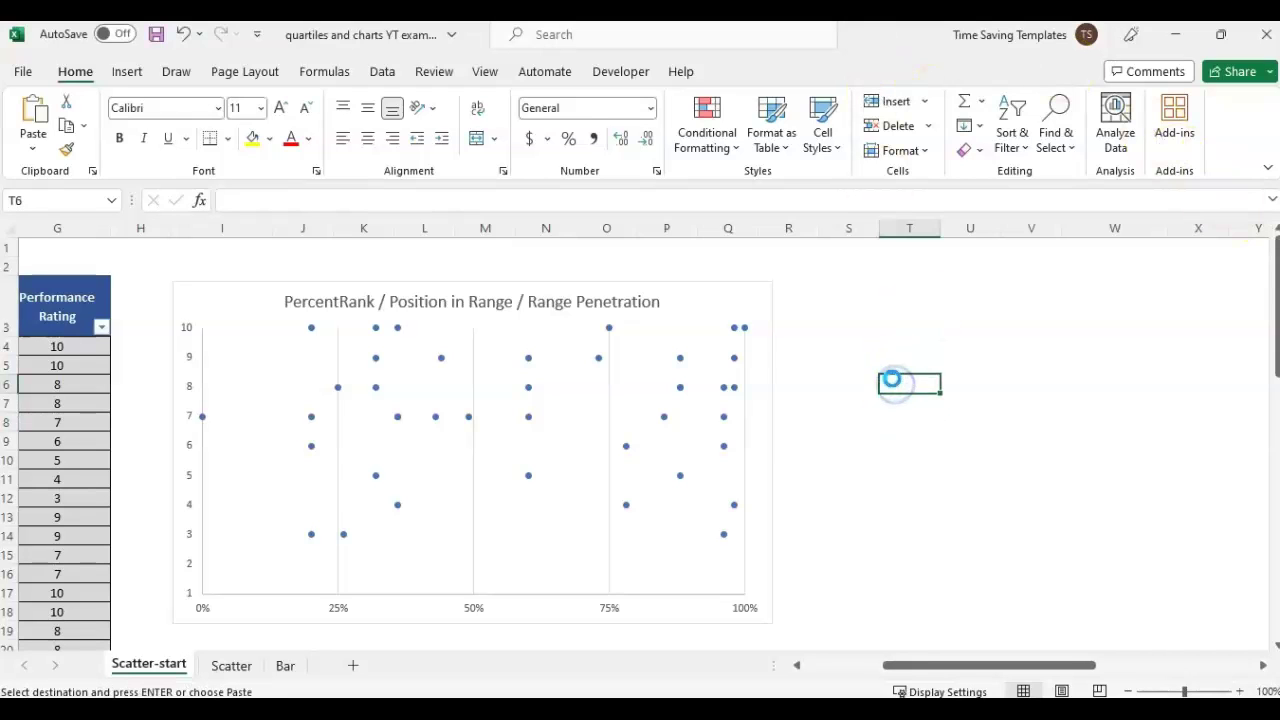
pyautogui.hotkey('ctrl', 'v')
pyautogui.click(1000, 397)
pyautogui.click(834, 231)
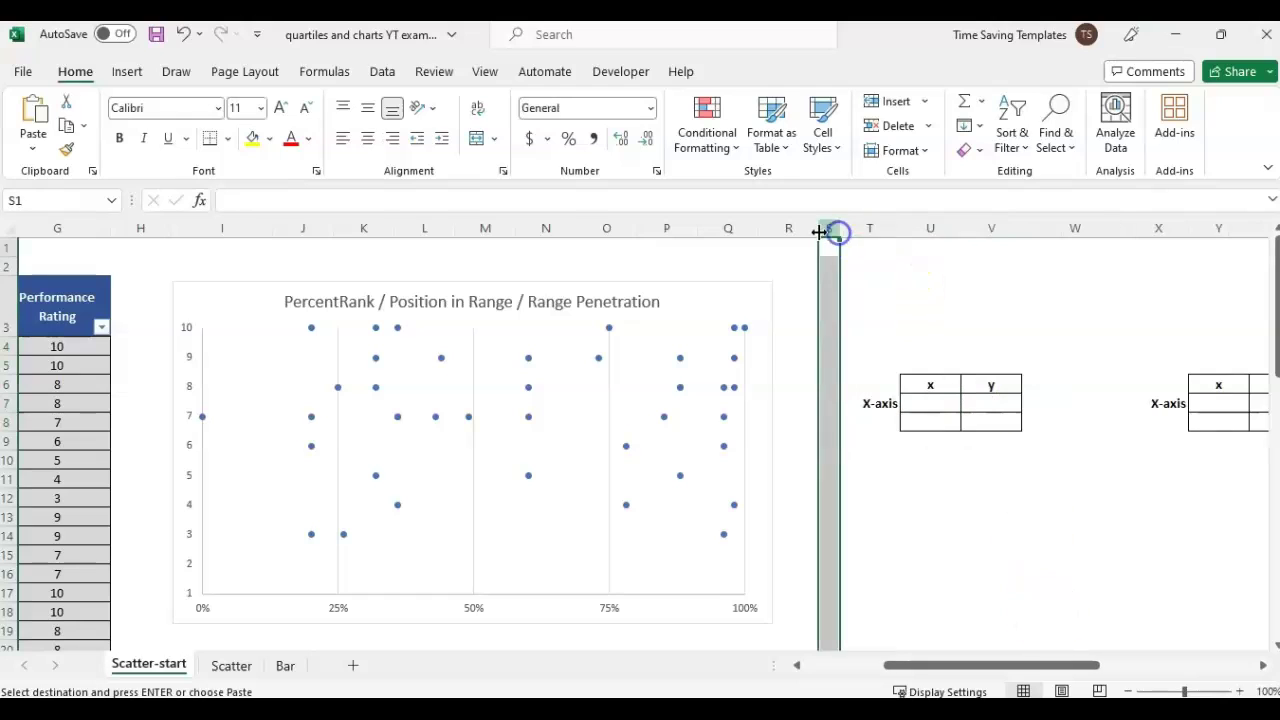
pyautogui.click(800, 231)
pyautogui.moveTo(814, 224); pyautogui.dragTo(797, 226)
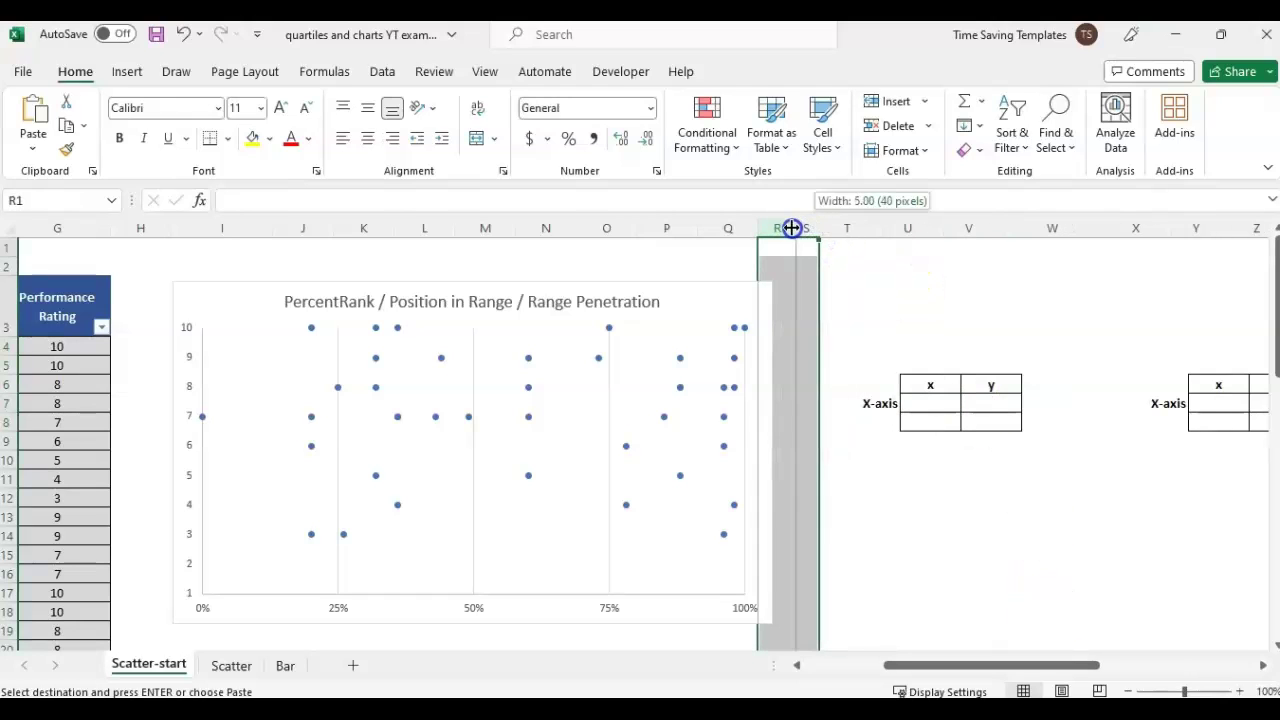
pyautogui.click(930, 345)
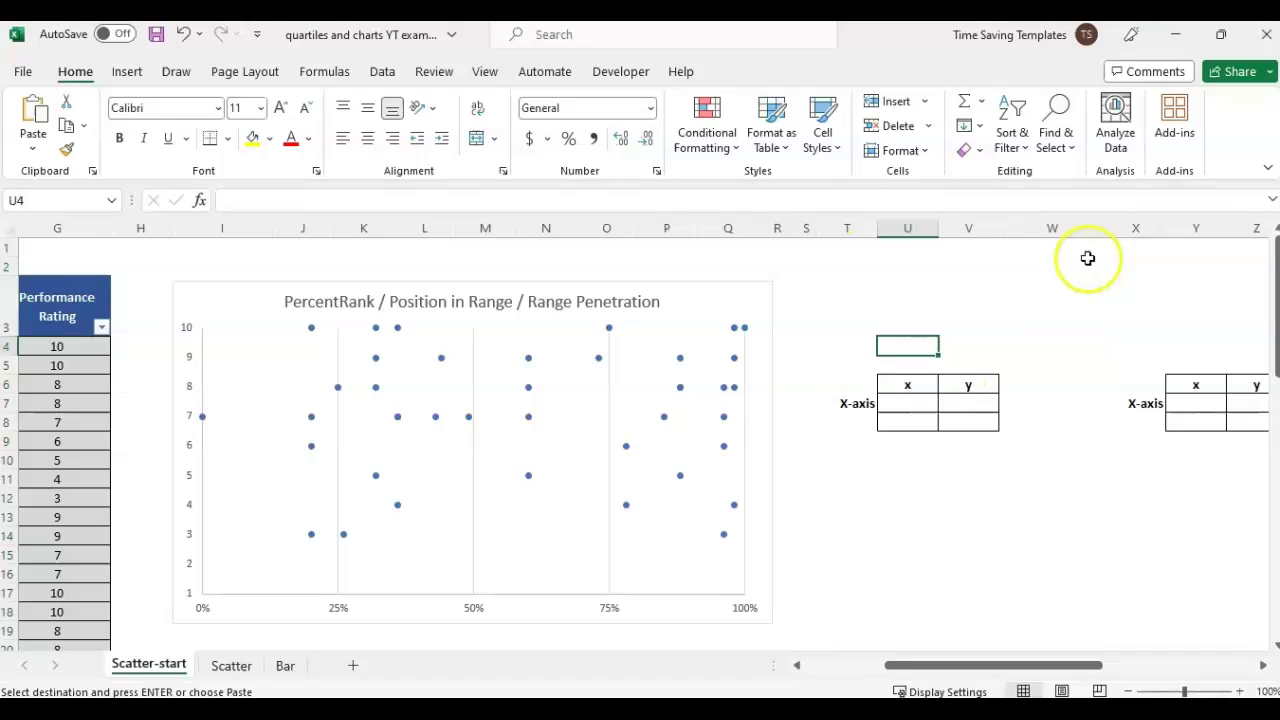
pyautogui.moveTo(1095, 232); pyautogui.dragTo(1026, 243)
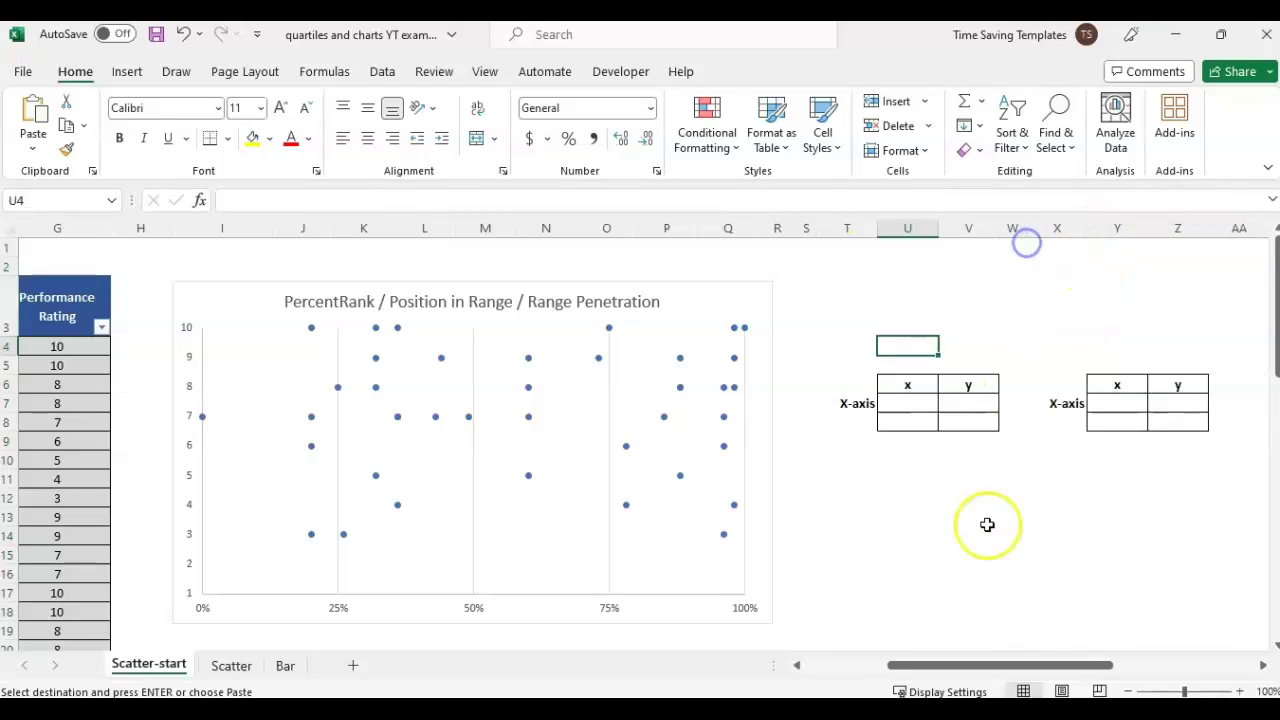
pyautogui.click(931, 481)
# Relabel the two tables' X-axis cells as PR 8 and PR4.
pyautogui.click(835, 403)
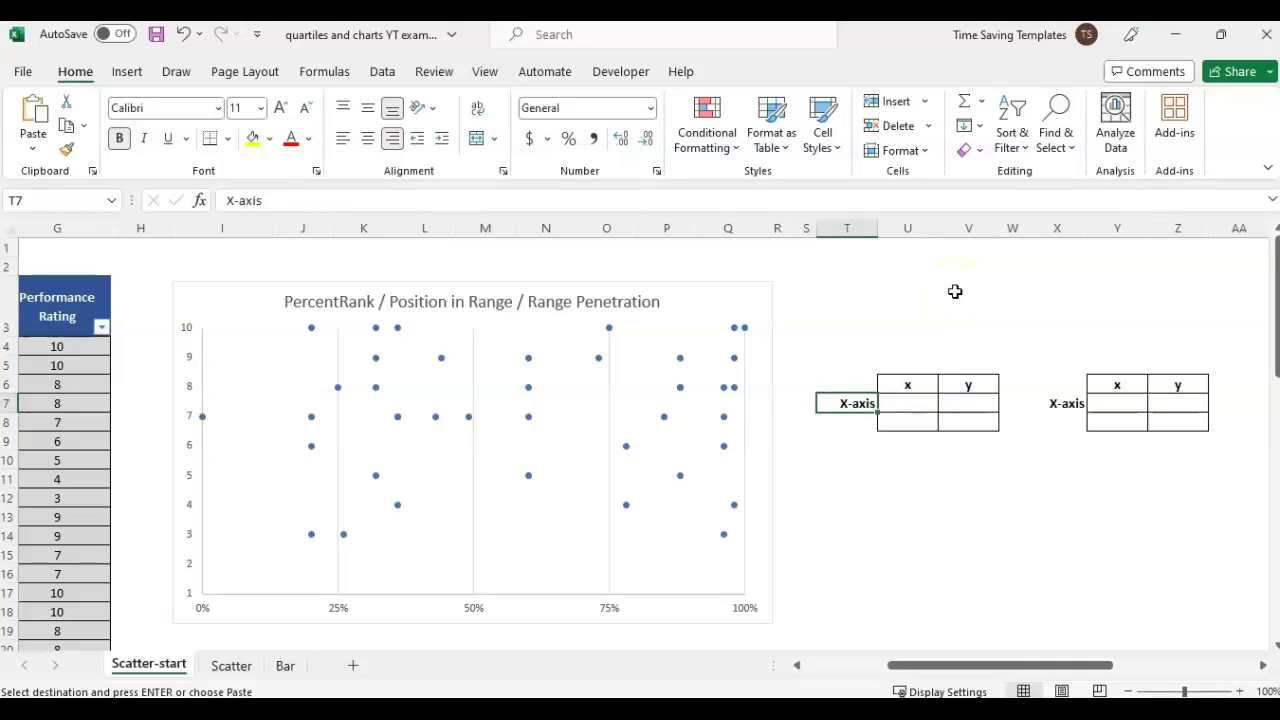
pyautogui.click(1062, 403)
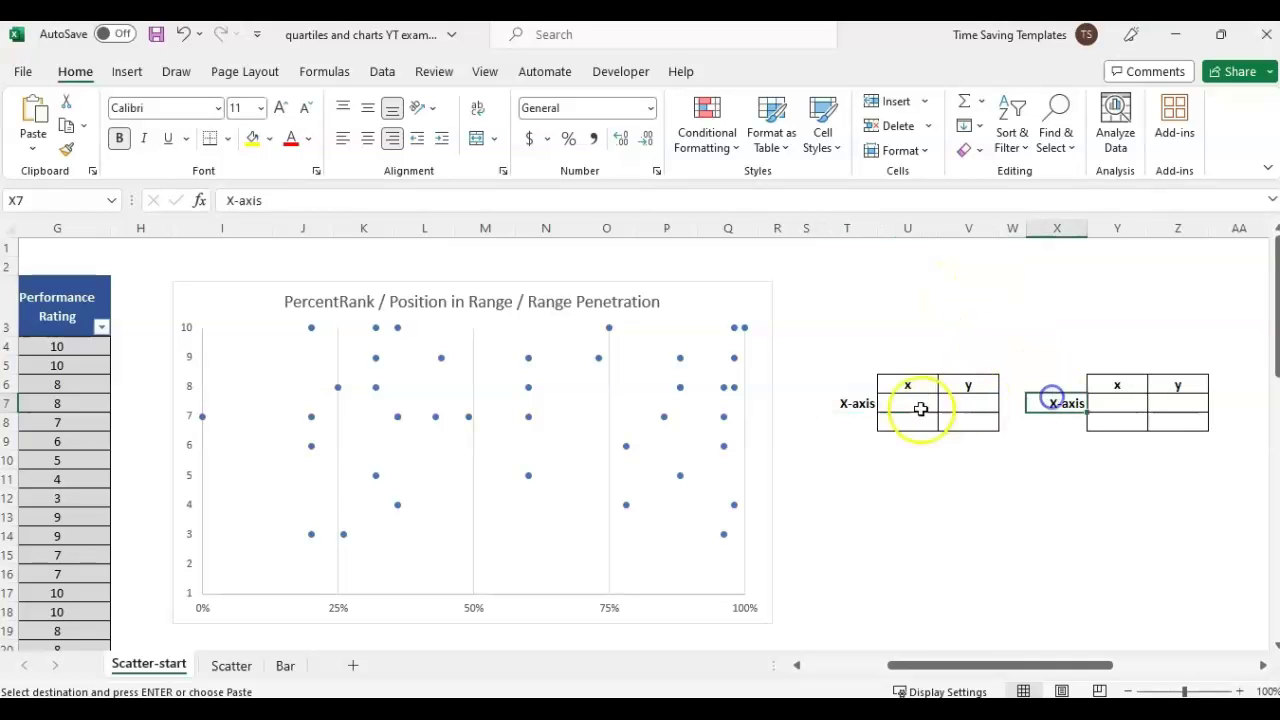
pyautogui.click(858, 403)
pyautogui.write('P')
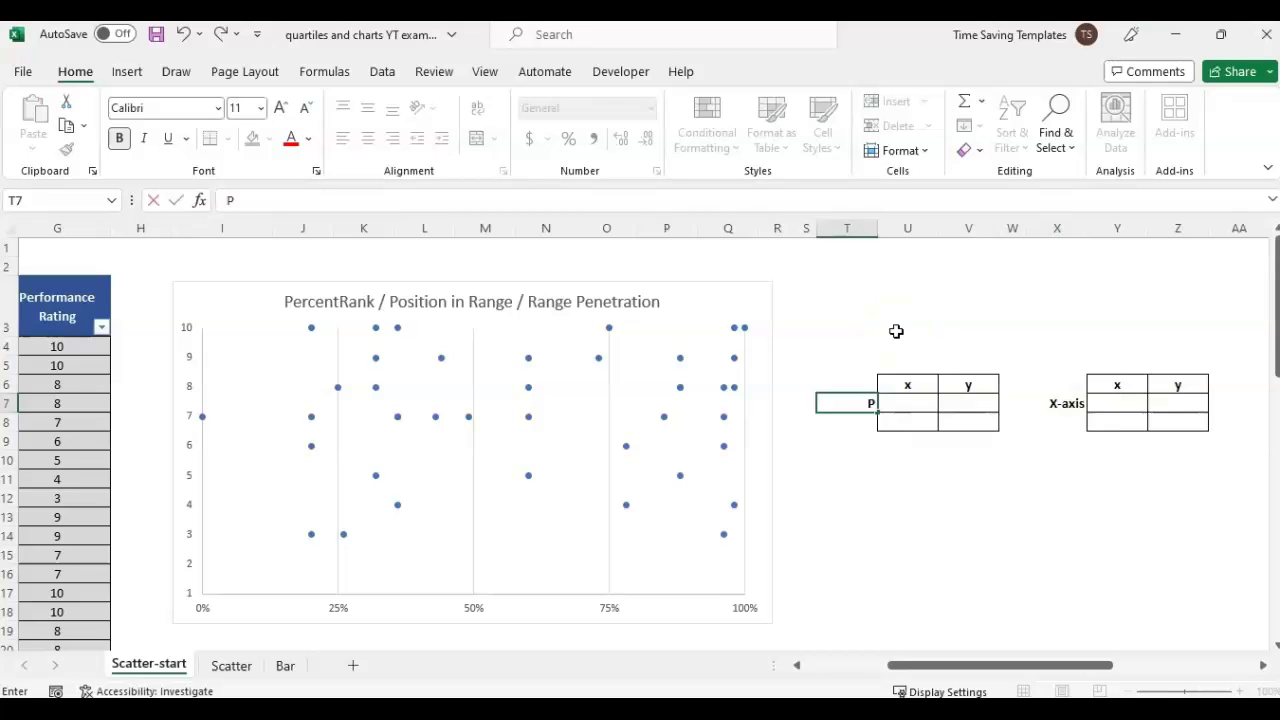
pyautogui.click(842, 400)
pyautogui.write('PR 8')
pyautogui.press('Tab')
pyautogui.press('Tab')
pyautogui.press('Tab')
pyautogui.press('Tab')
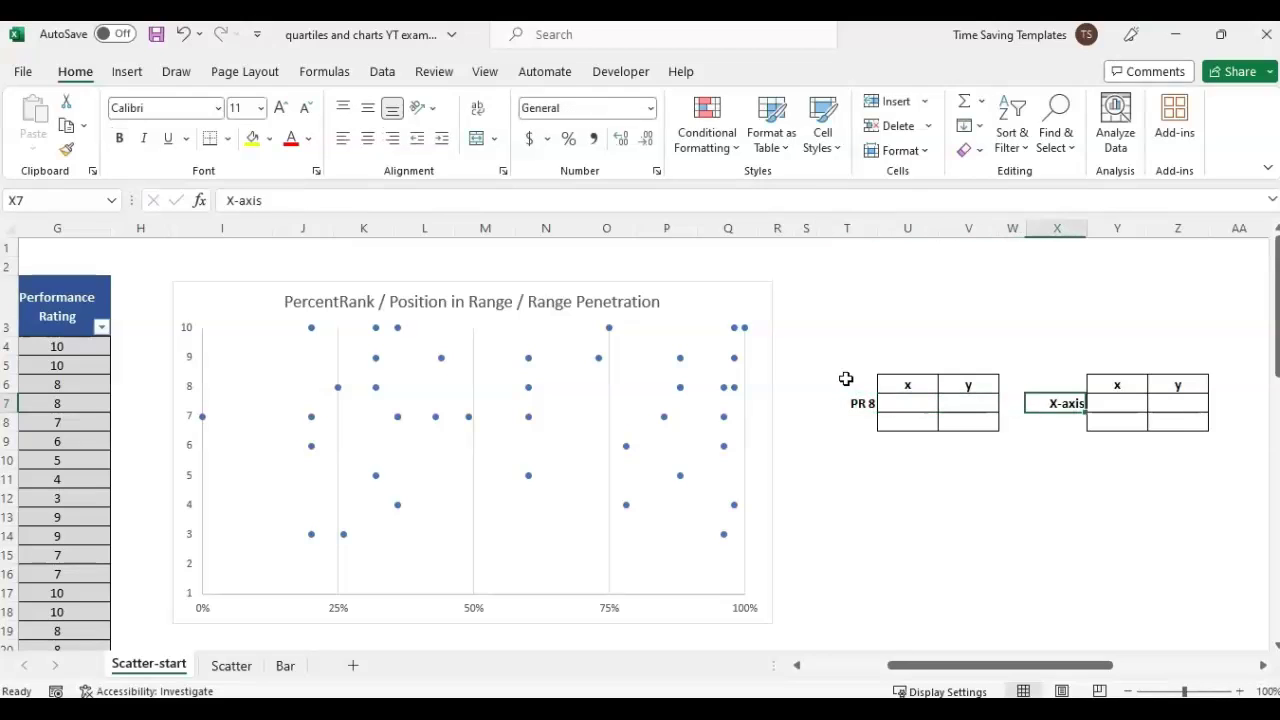
pyautogui.write('PR4')
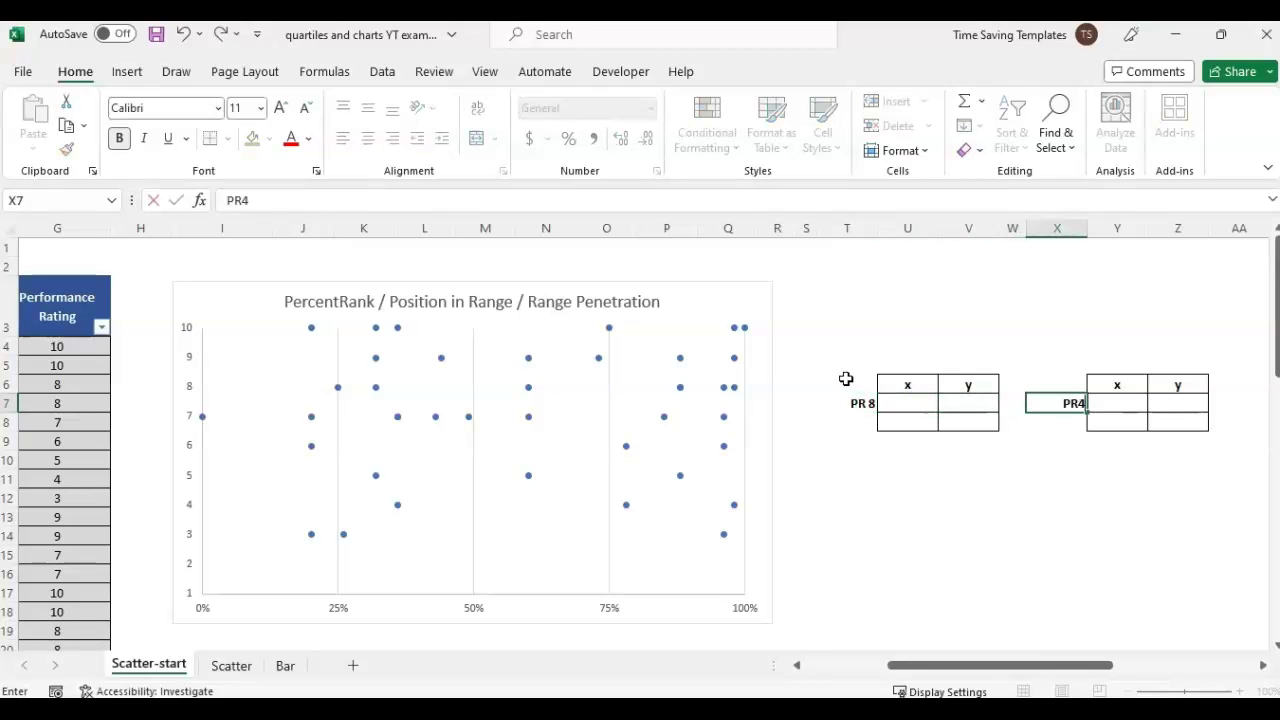
pyautogui.press('Return')
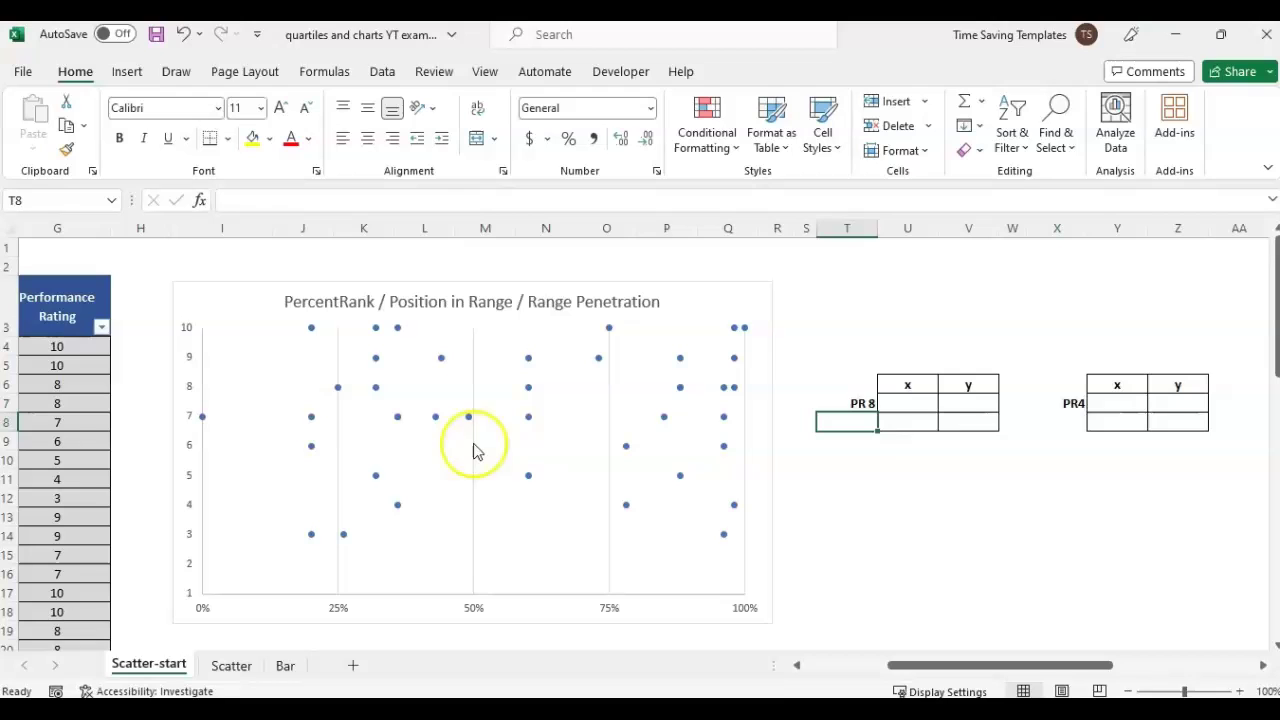
pyautogui.click(907, 403)
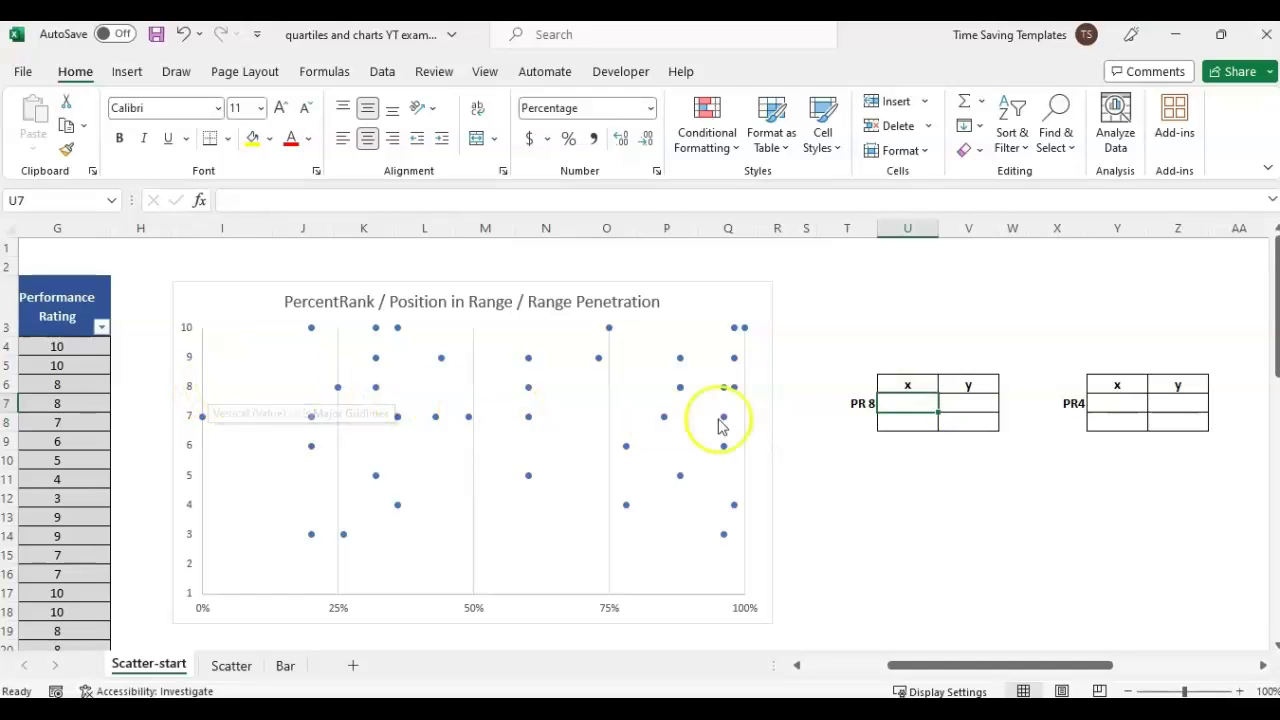
# Fill the PR 8 table with x values 0% and 100% and y values 8.
pyautogui.click(929, 421)
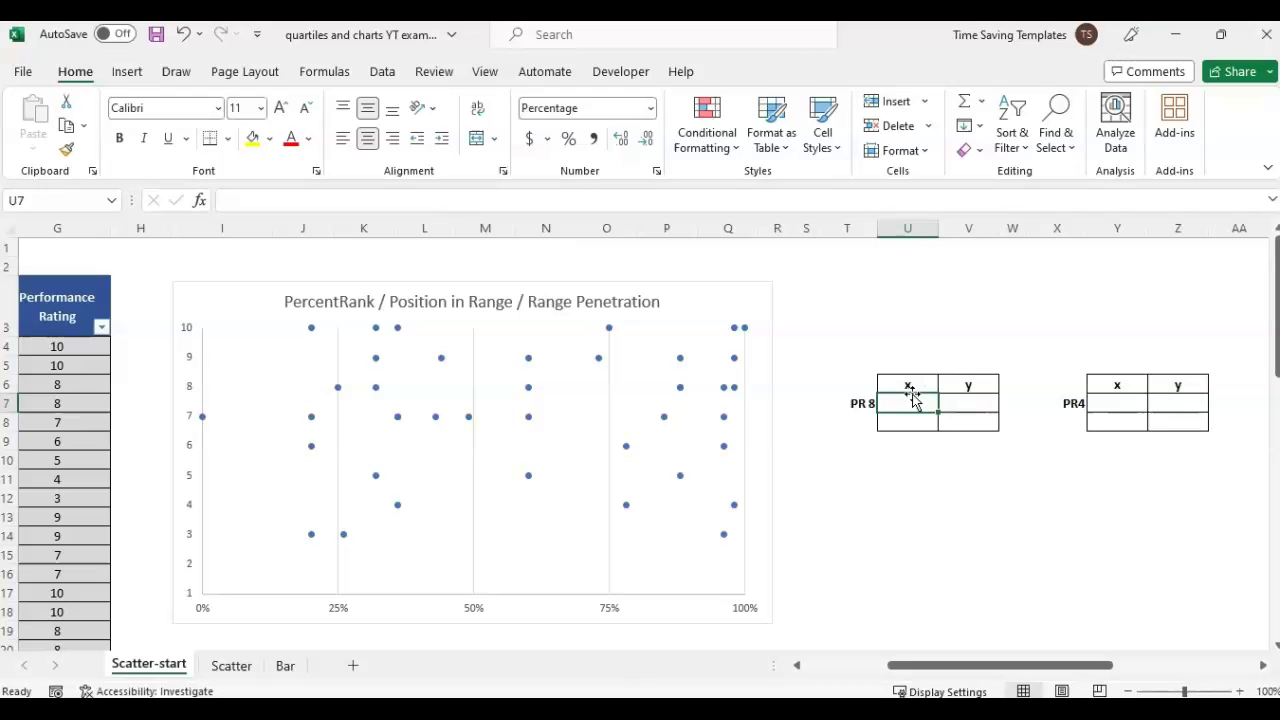
pyautogui.write('0')
pyautogui.press('Return')
pyautogui.write('1')
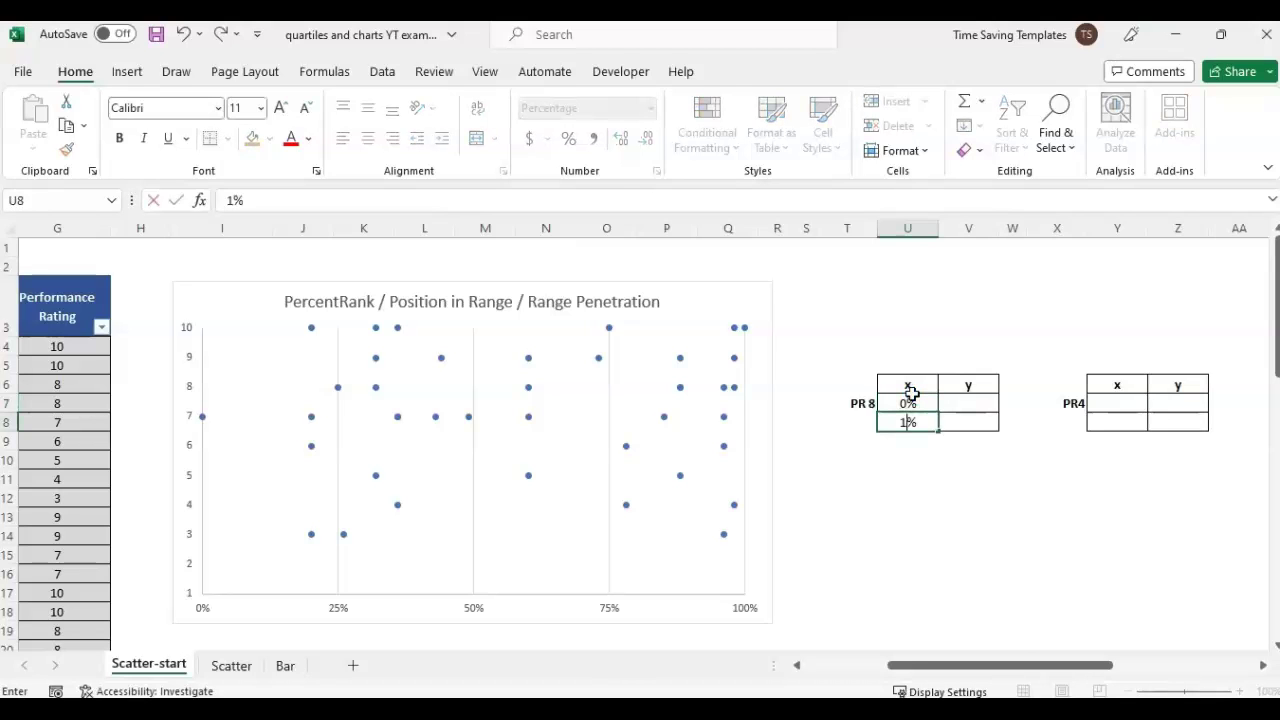
pyautogui.write('00')
pyautogui.press('Return')
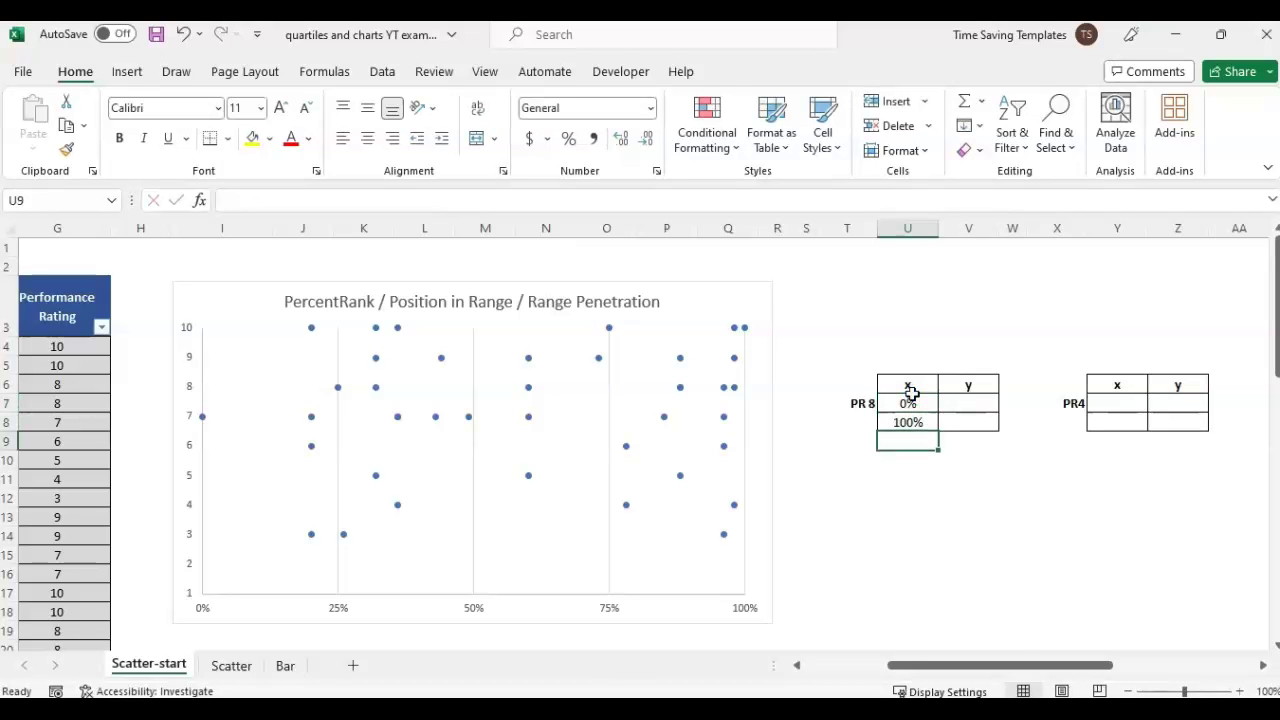
pyautogui.click(980, 403)
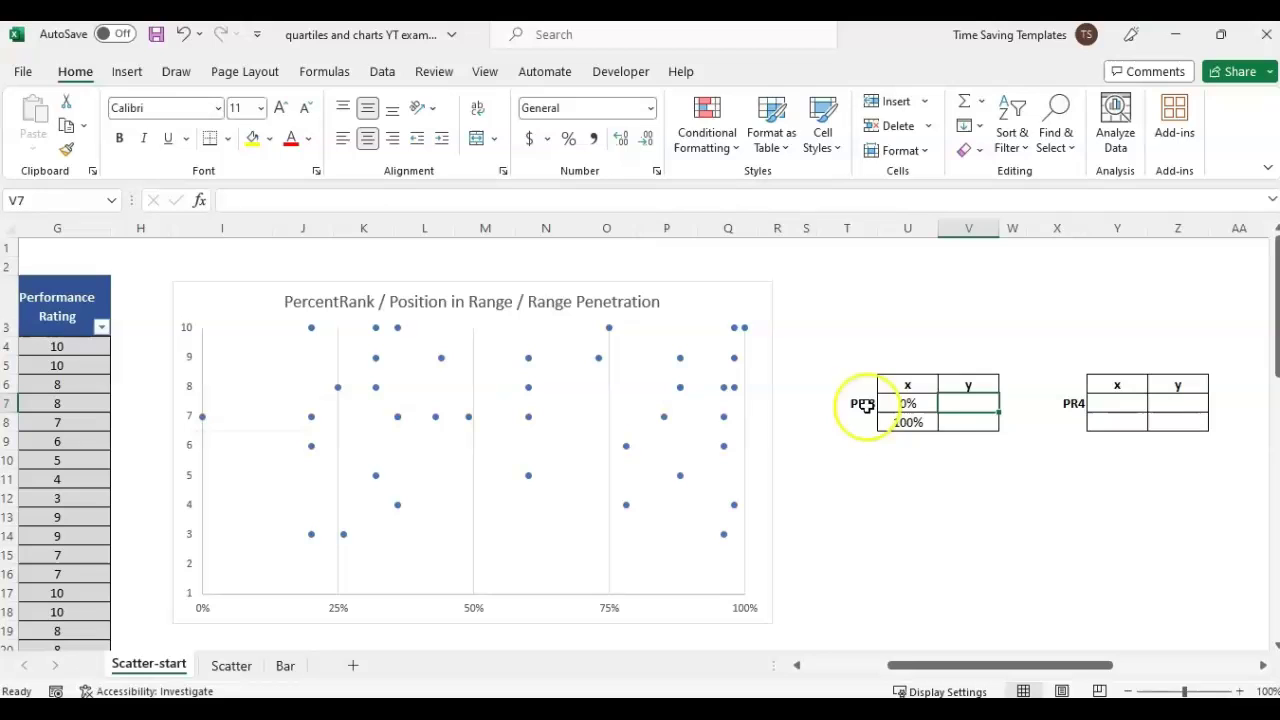
pyautogui.write('8')
pyautogui.press('Return')
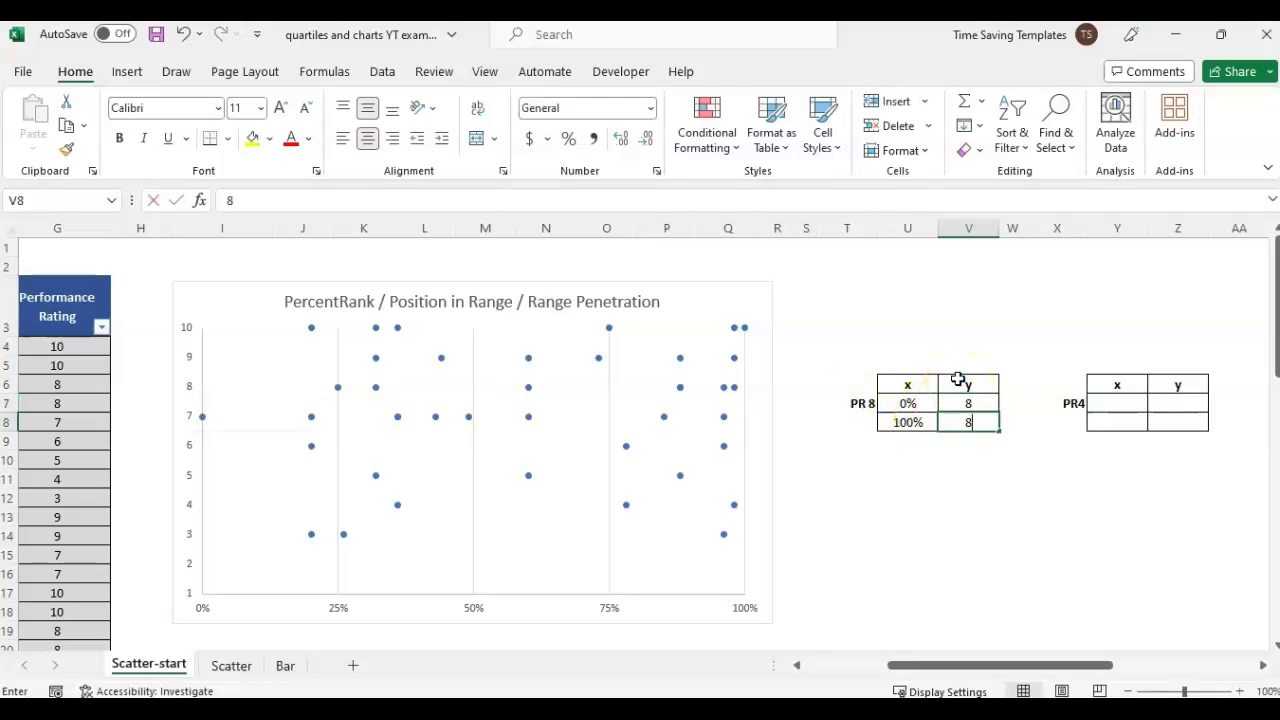
pyautogui.write('8')
pyautogui.press('Return')
# Narrow column X, then fill the PR4 table with x 0% and 100% and y 4.
pyautogui.click(1105, 403)
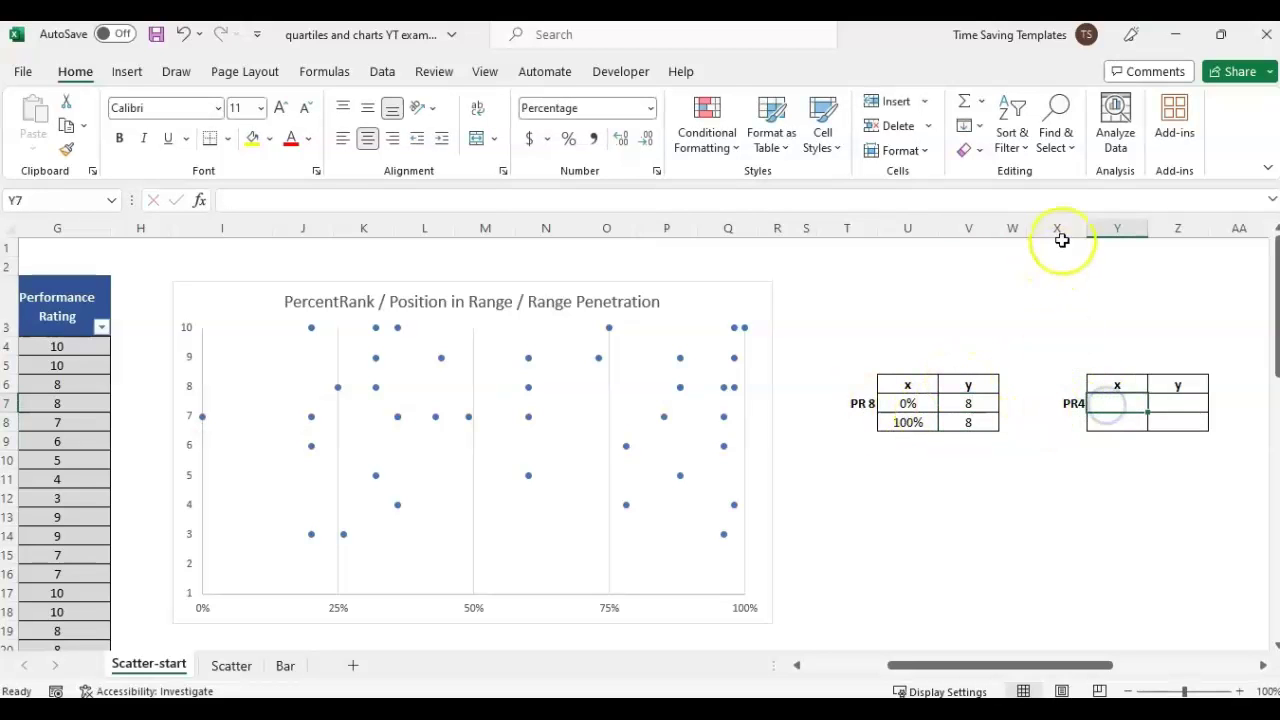
pyautogui.moveTo(1087, 229); pyautogui.dragTo(1015, 229)
pyautogui.click(1011, 232)
pyautogui.click(1094, 403)
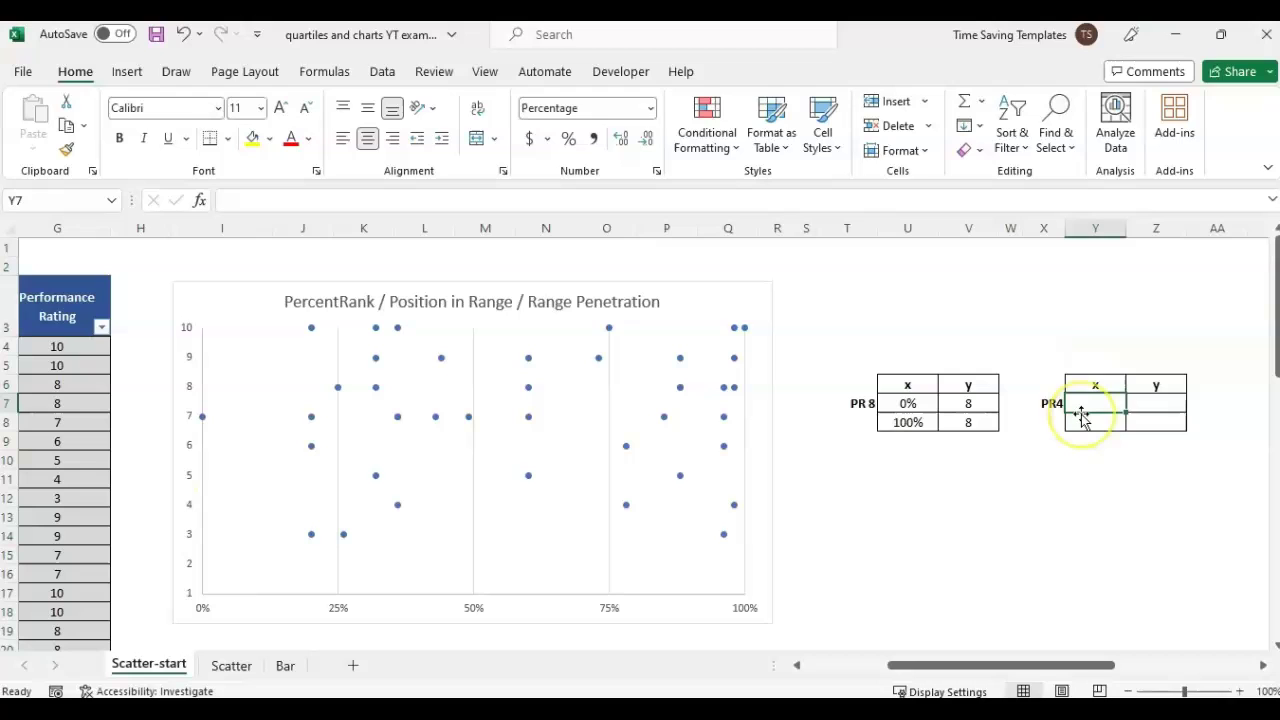
pyautogui.write('0')
pyautogui.press('Return')
pyautogui.write('1')
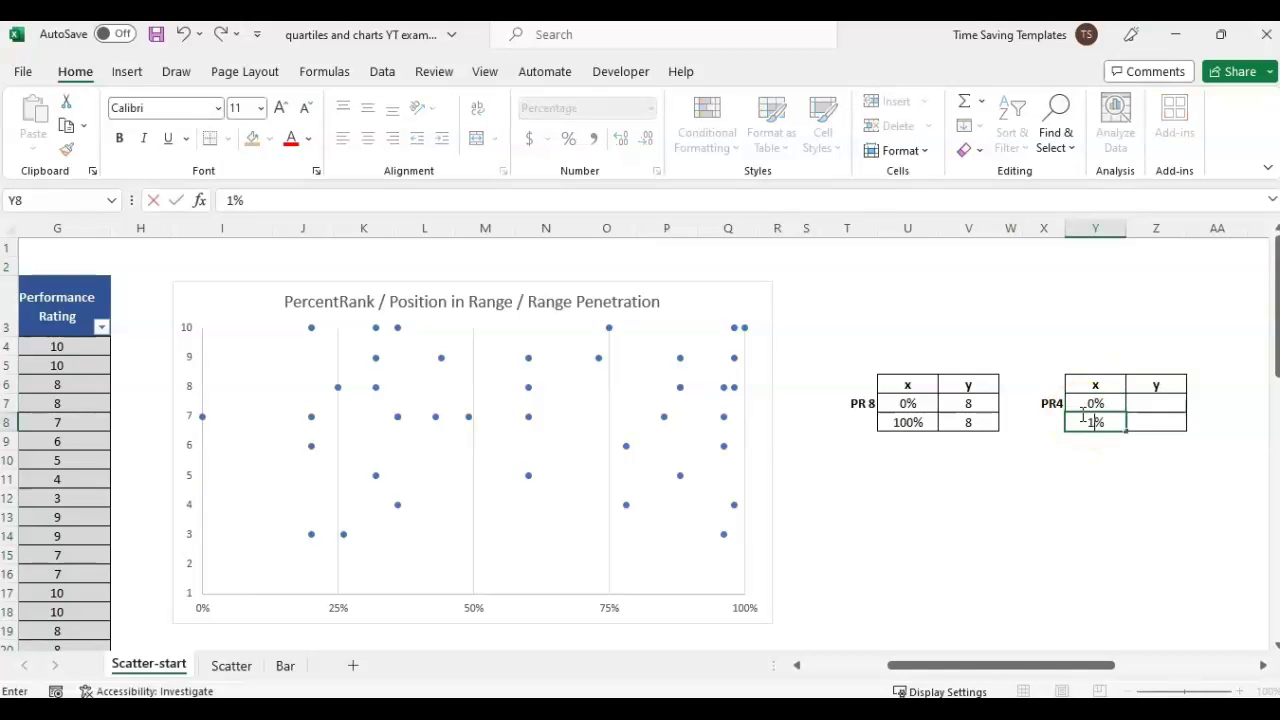
pyautogui.write('00')
pyautogui.press('Return')
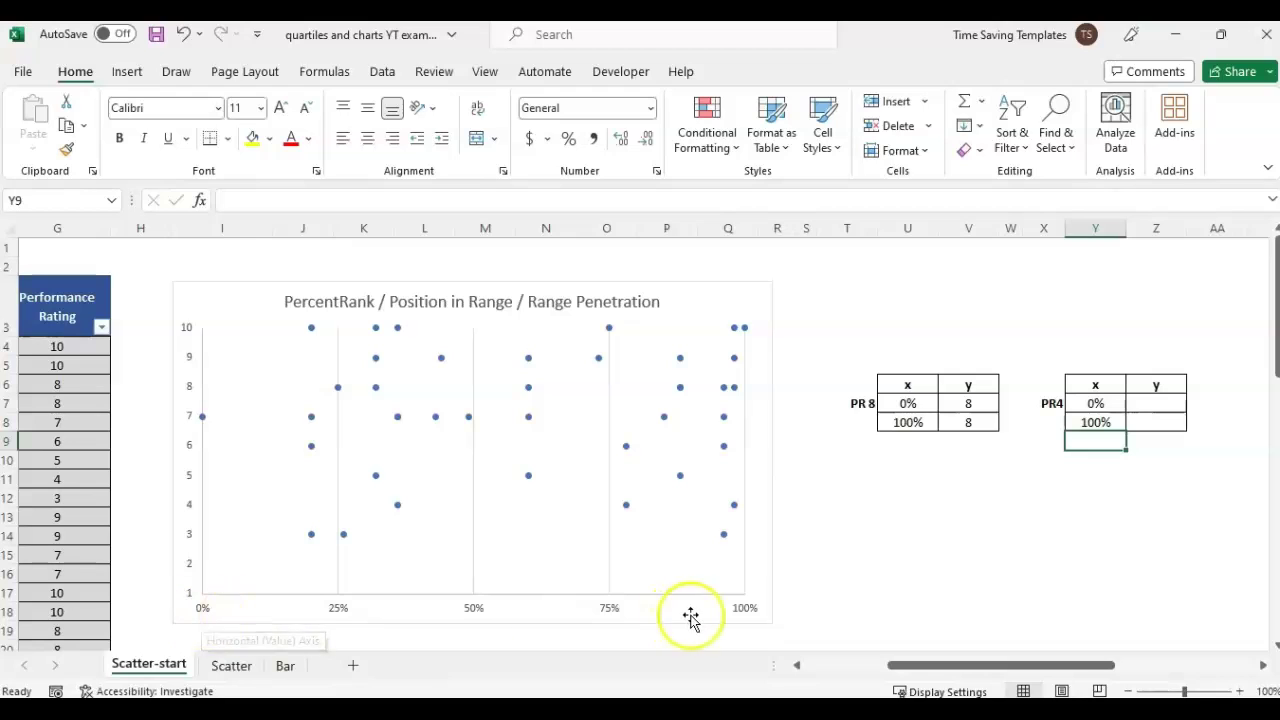
pyautogui.click(1165, 398)
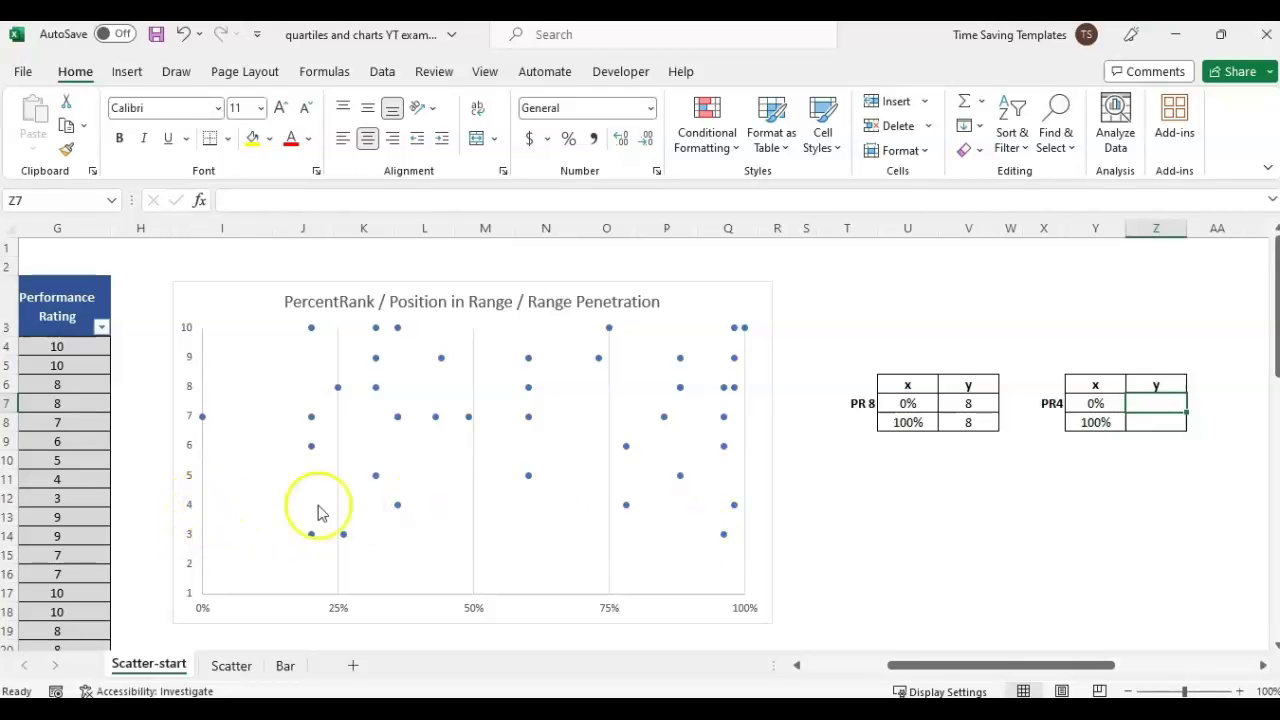
pyautogui.write('4')
pyautogui.press('Return')
pyautogui.write('4')
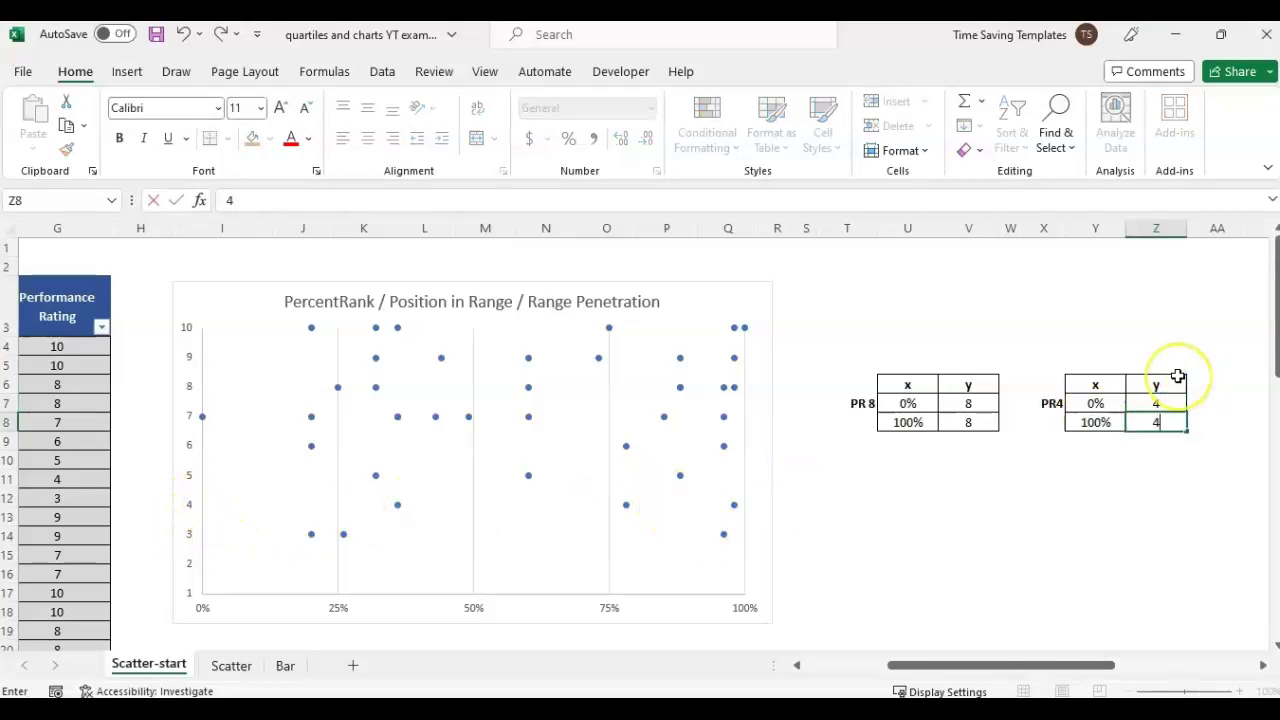
pyautogui.press('Return')
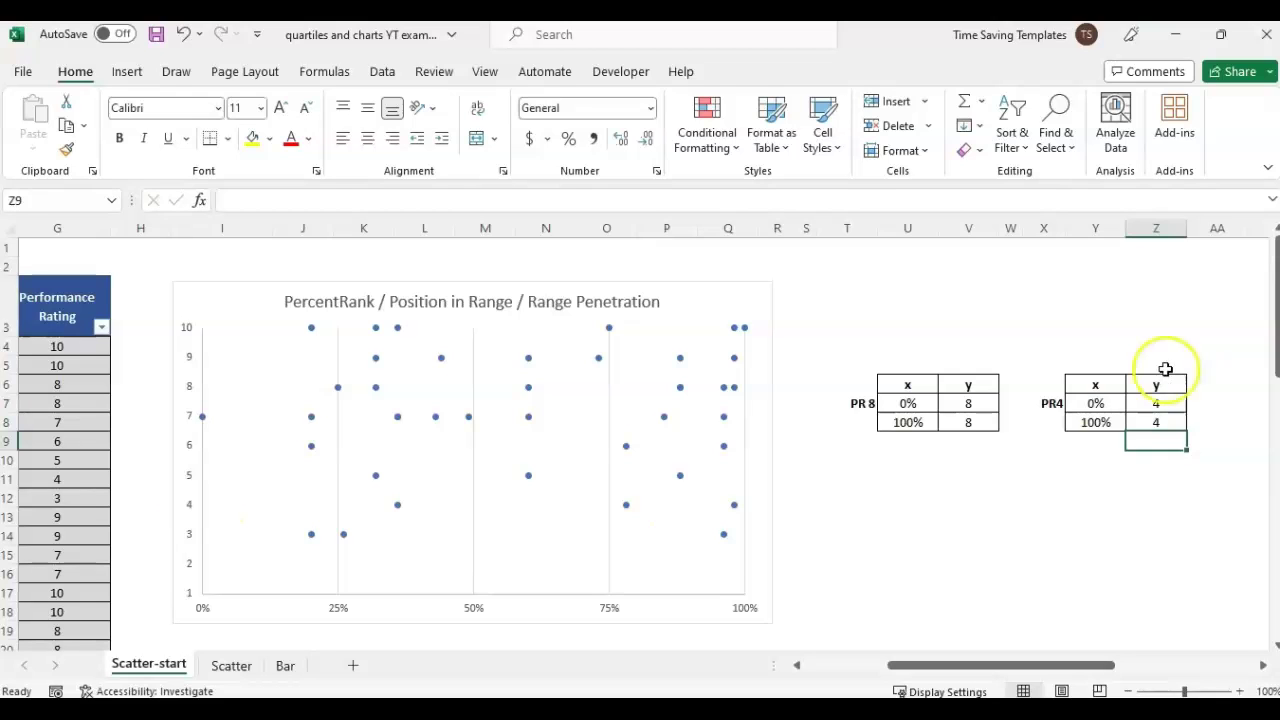
# Start a new scatter series named from the PR 8 table label.
pyautogui.click(350, 432)
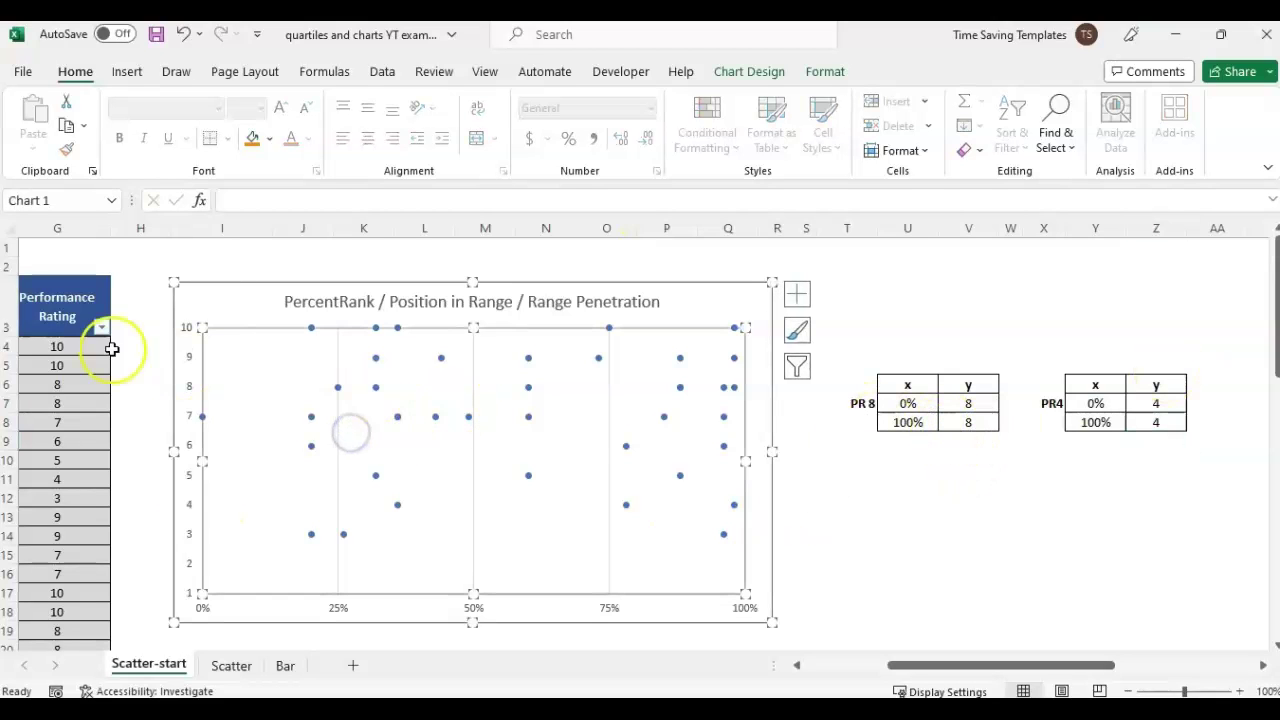
pyautogui.click(194, 280)
pyautogui.click(292, 392)
pyautogui.rightClick(292, 393)
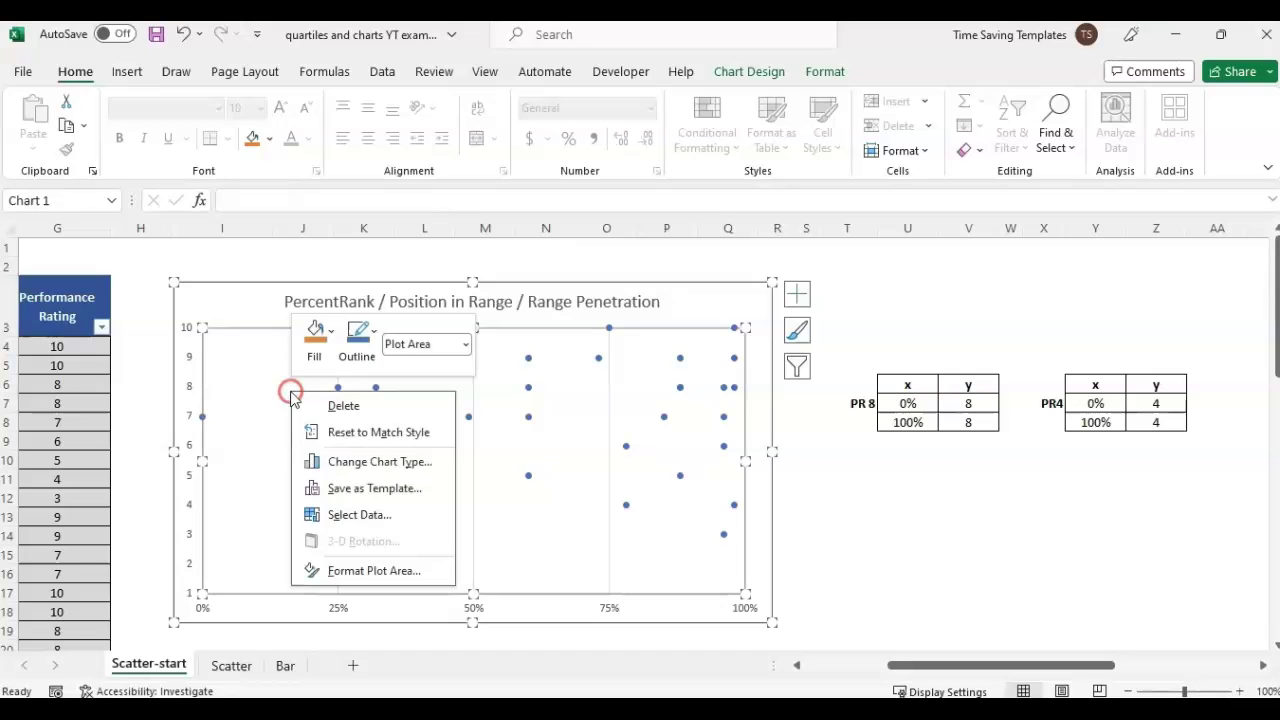
pyautogui.click(376, 518)
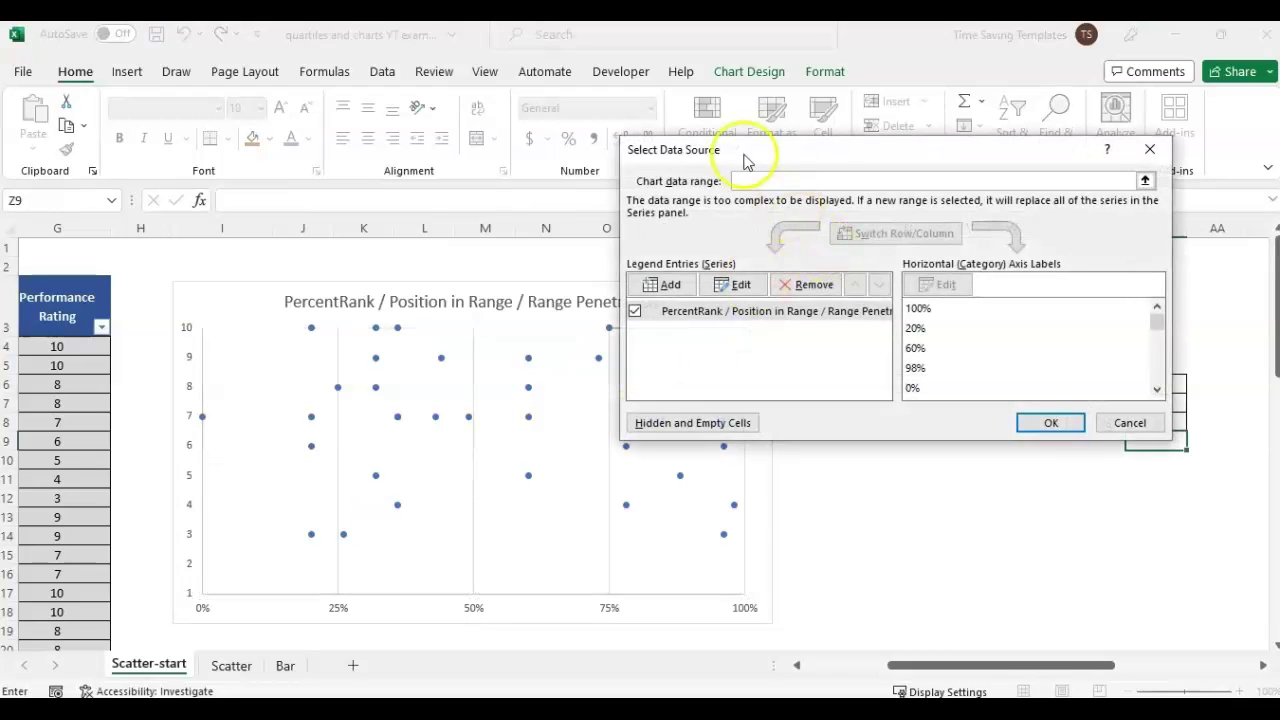
pyautogui.click(664, 288)
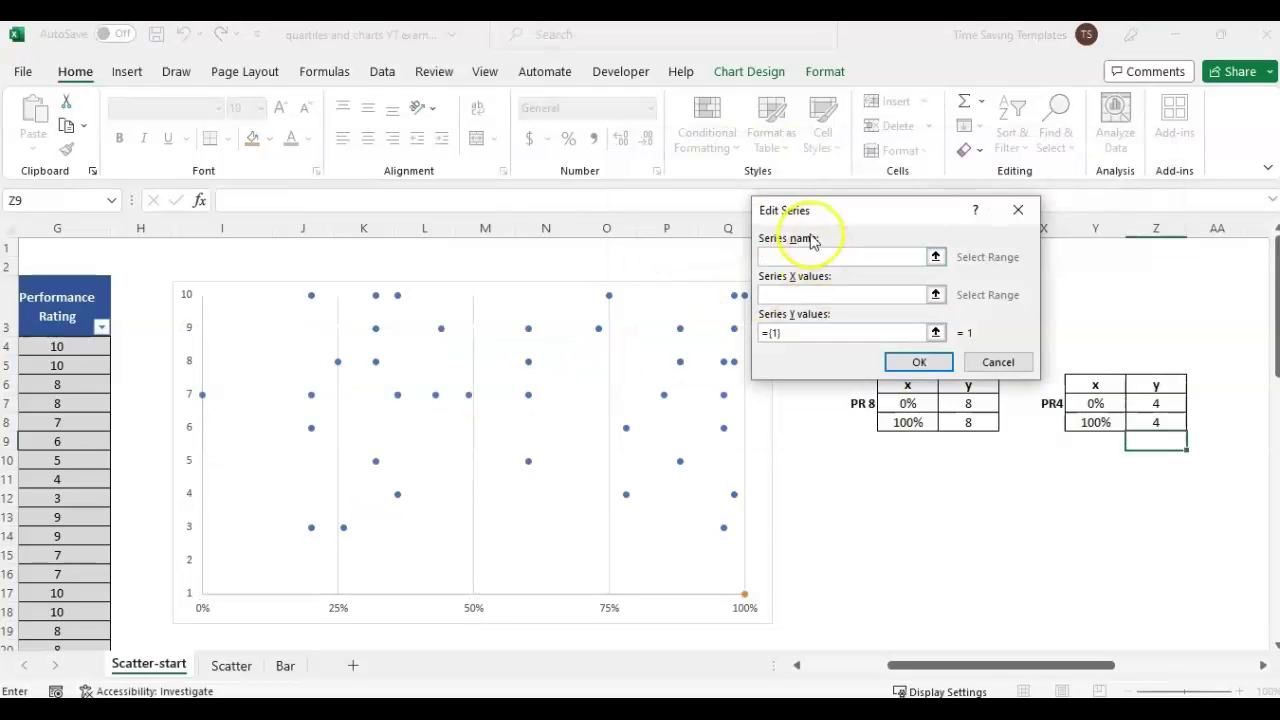
pyautogui.moveTo(843, 207); pyautogui.dragTo(917, 462)
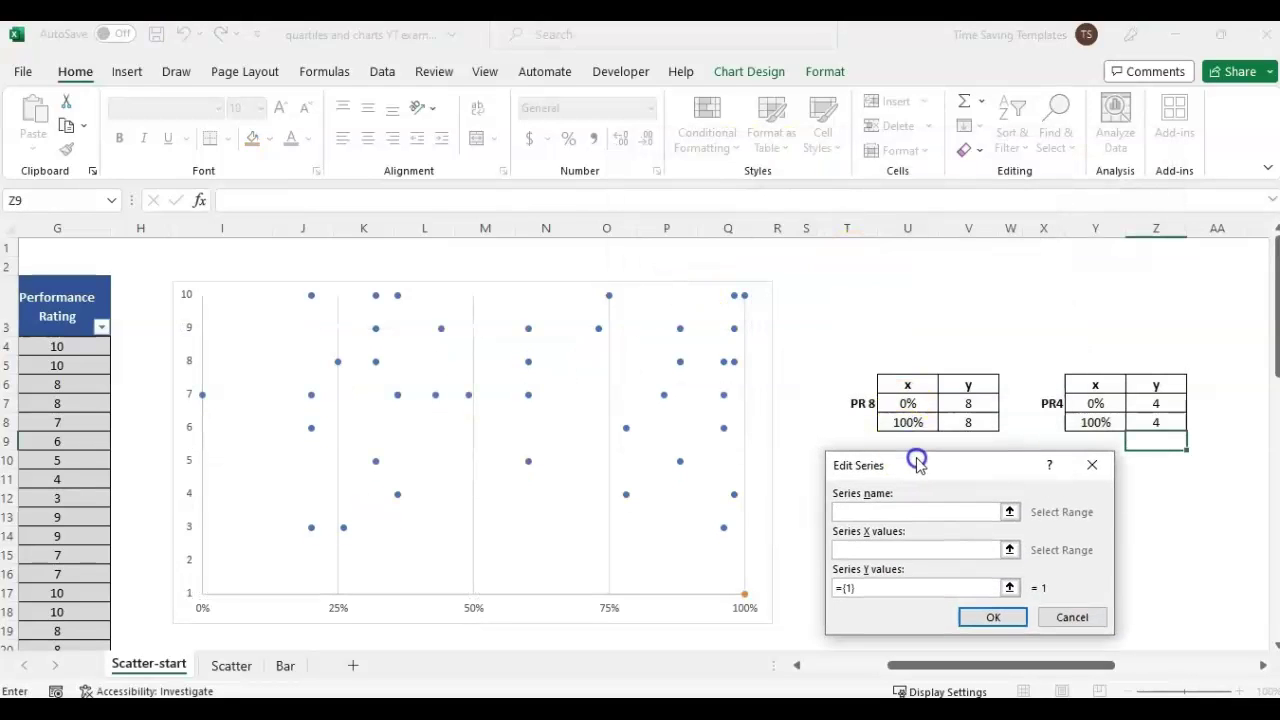
pyautogui.click(860, 406)
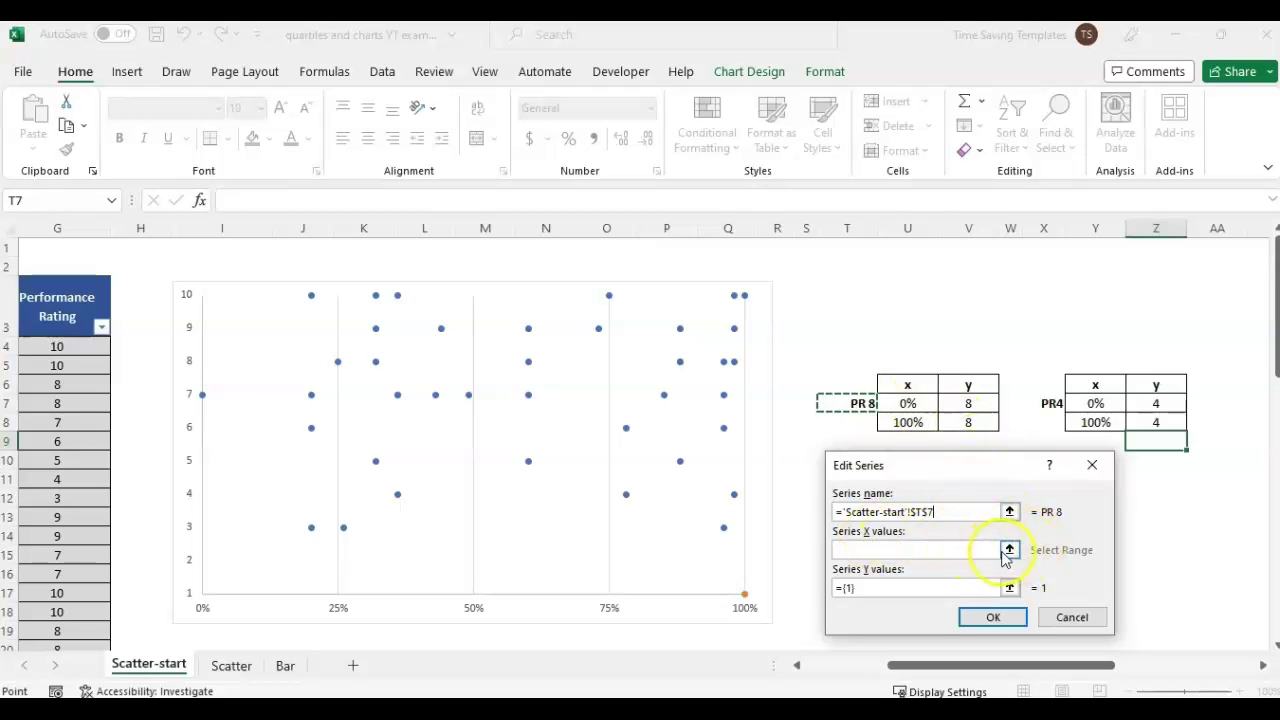
# Set the PR 8 series x values to the PR 8 x cells and y values to the two 8 cells, then confirm.
pyautogui.click(1010, 551)
pyautogui.click(921, 404)
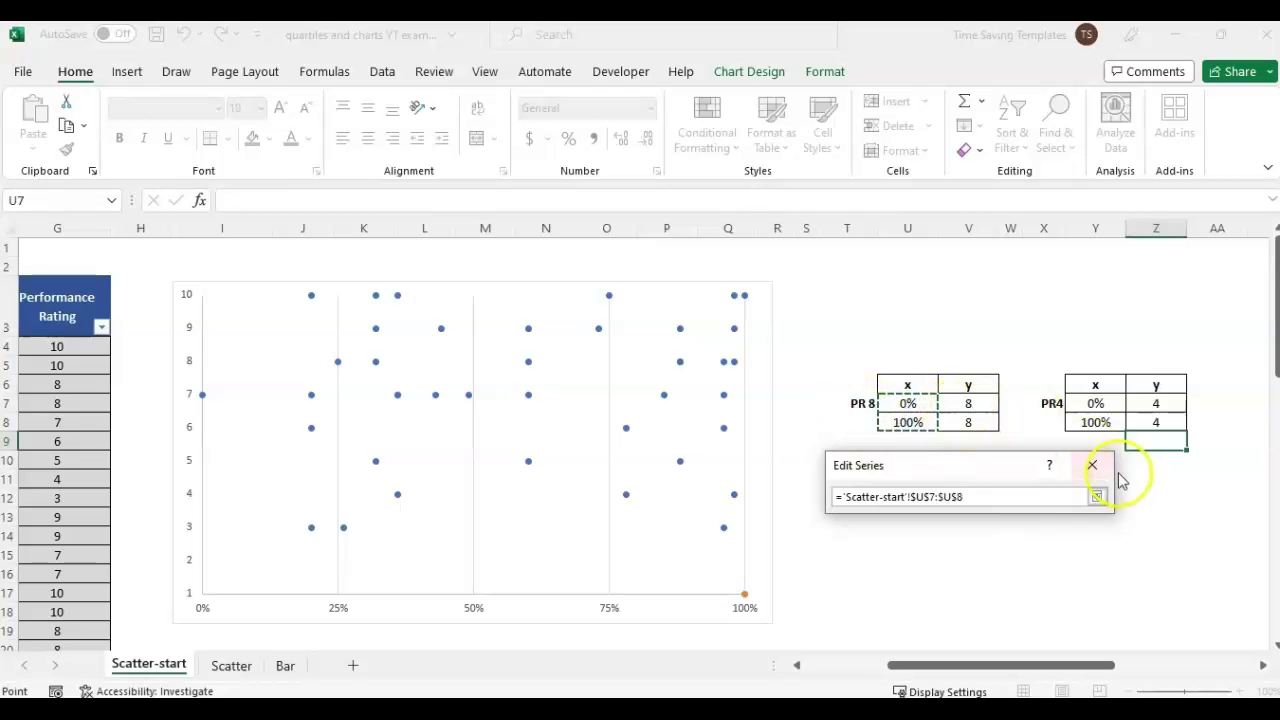
pyautogui.click(1097, 496)
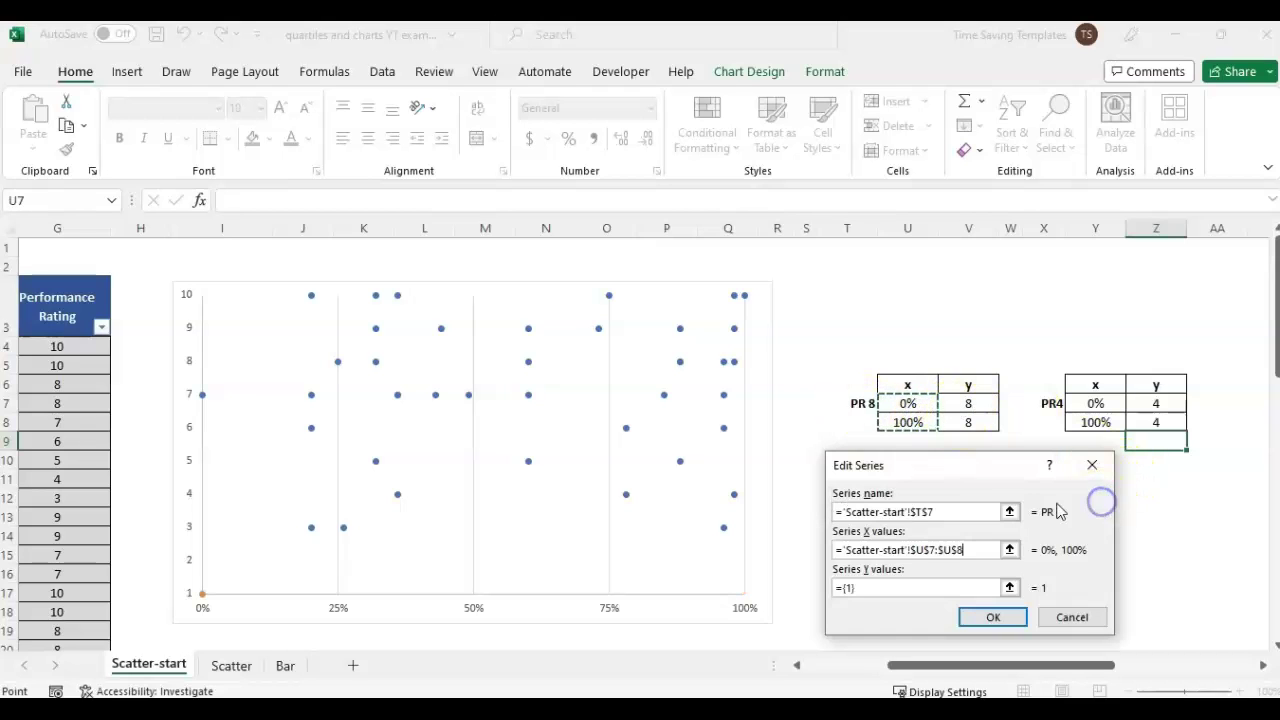
pyautogui.click(1010, 588)
pyautogui.moveTo(968, 402); pyautogui.dragTo(976, 410)
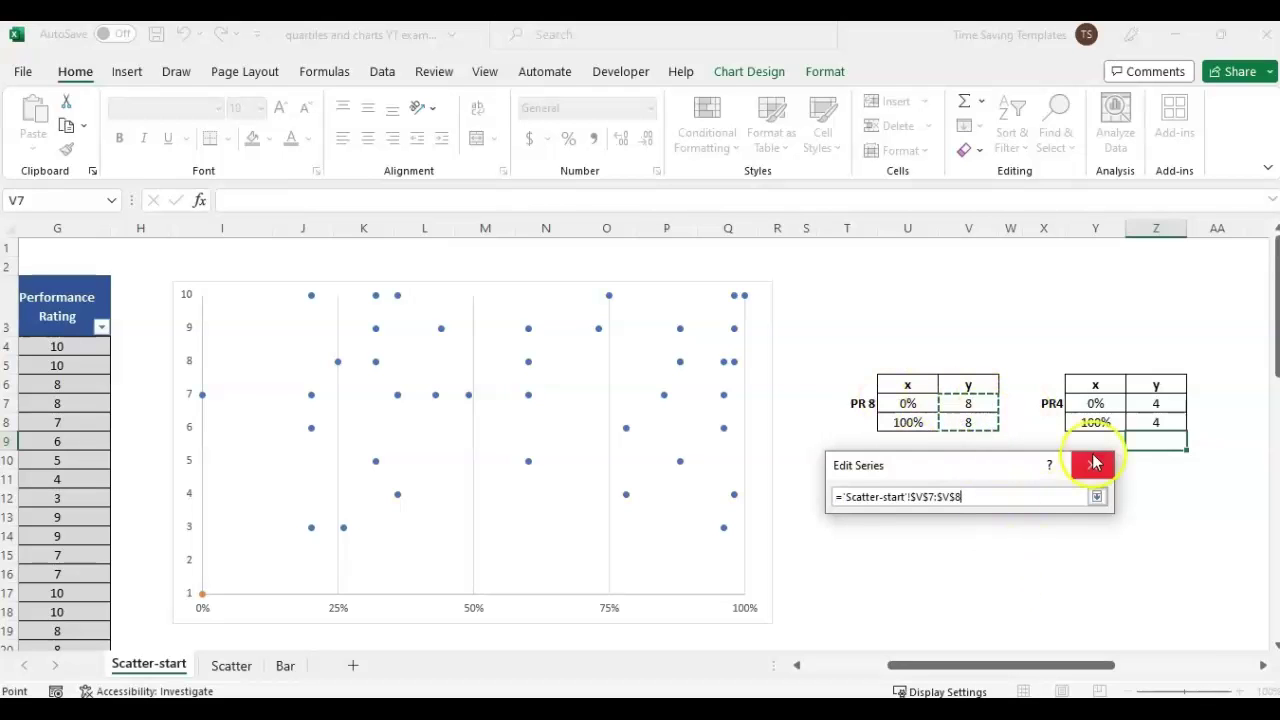
pyautogui.click(1097, 496)
pyautogui.click(993, 617)
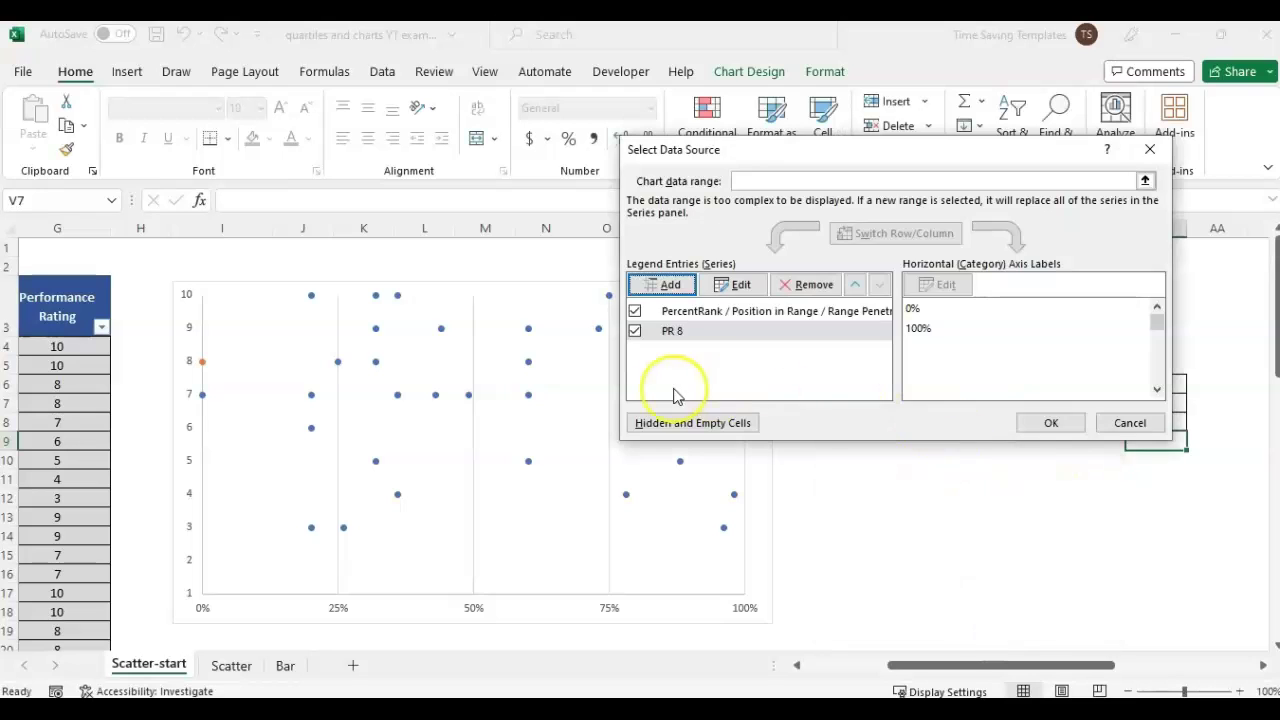
pyautogui.click(1048, 423)
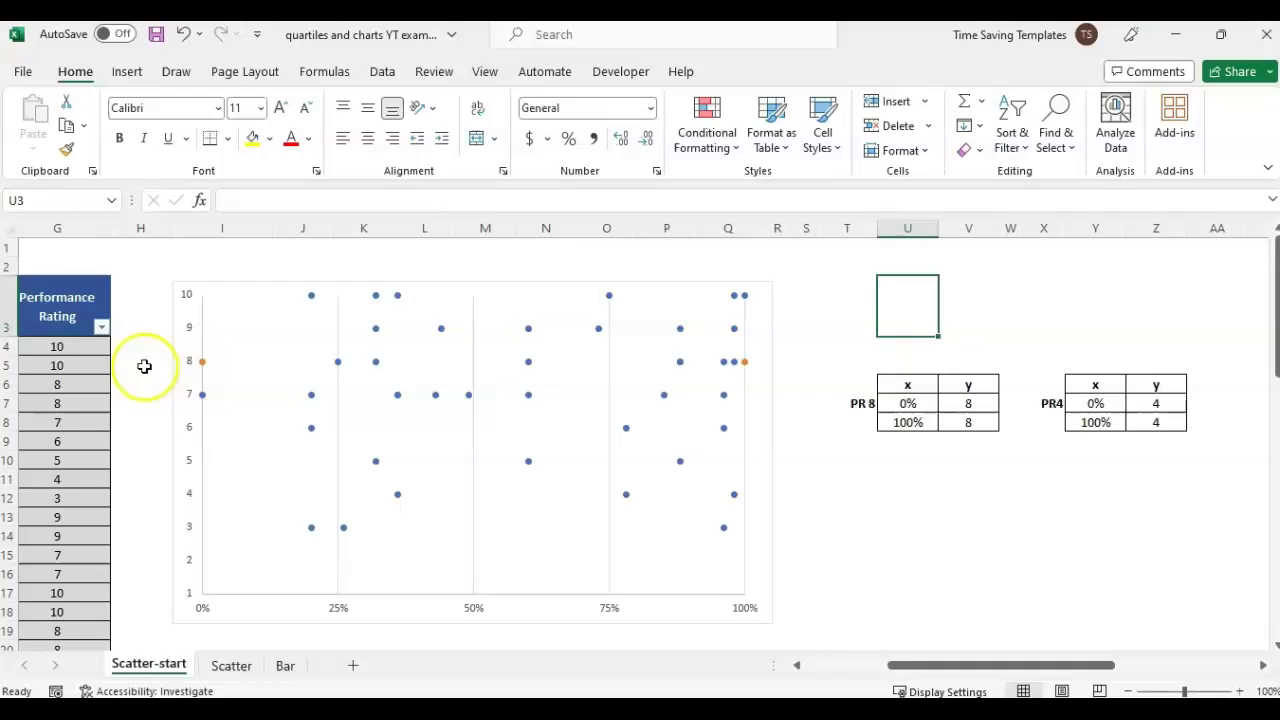
pyautogui.click(203, 362)
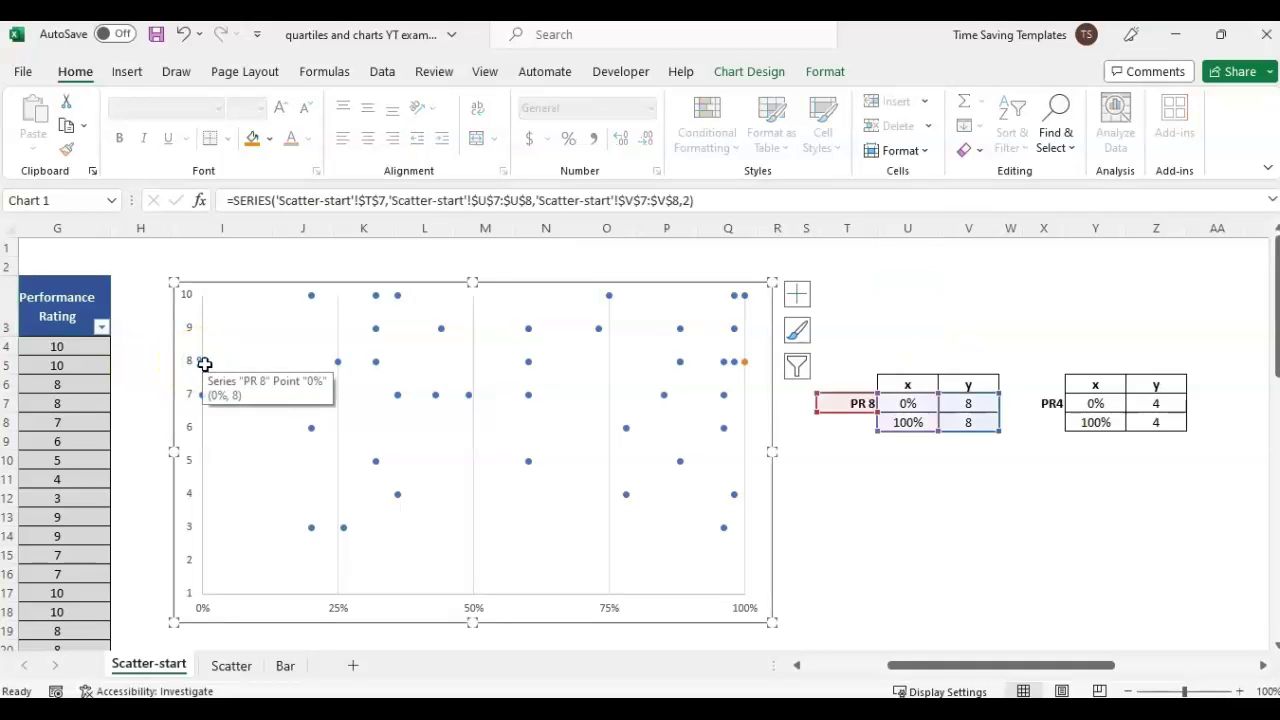
# Give the 0% PR 8 point a solid orange line.
pyautogui.click(203, 364)
pyautogui.rightClick(201, 365)
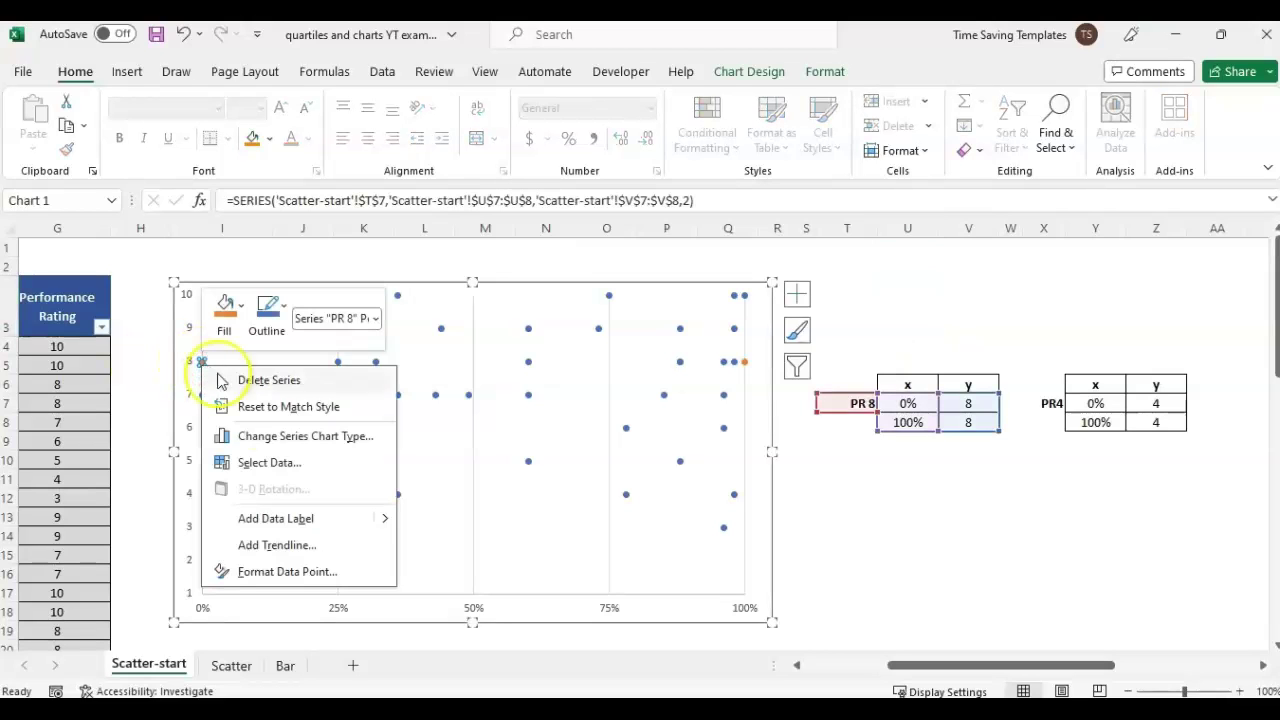
pyautogui.click(360, 577)
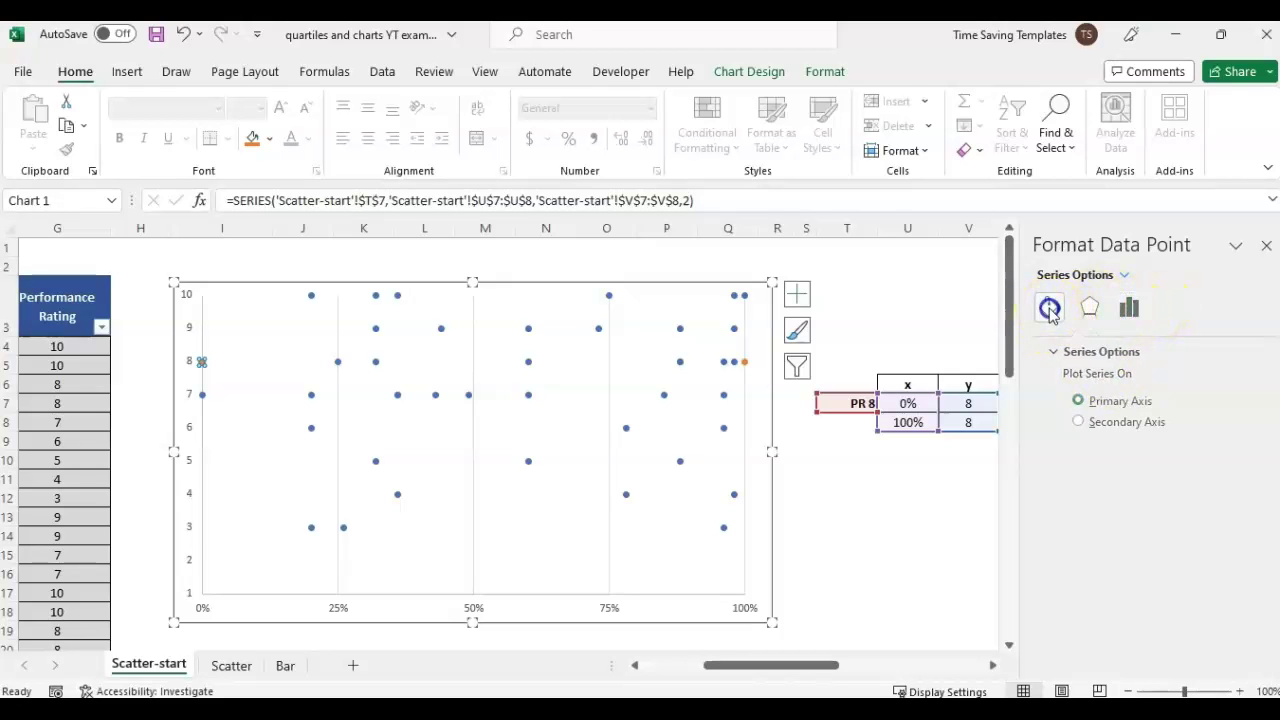
pyautogui.click(1049, 307)
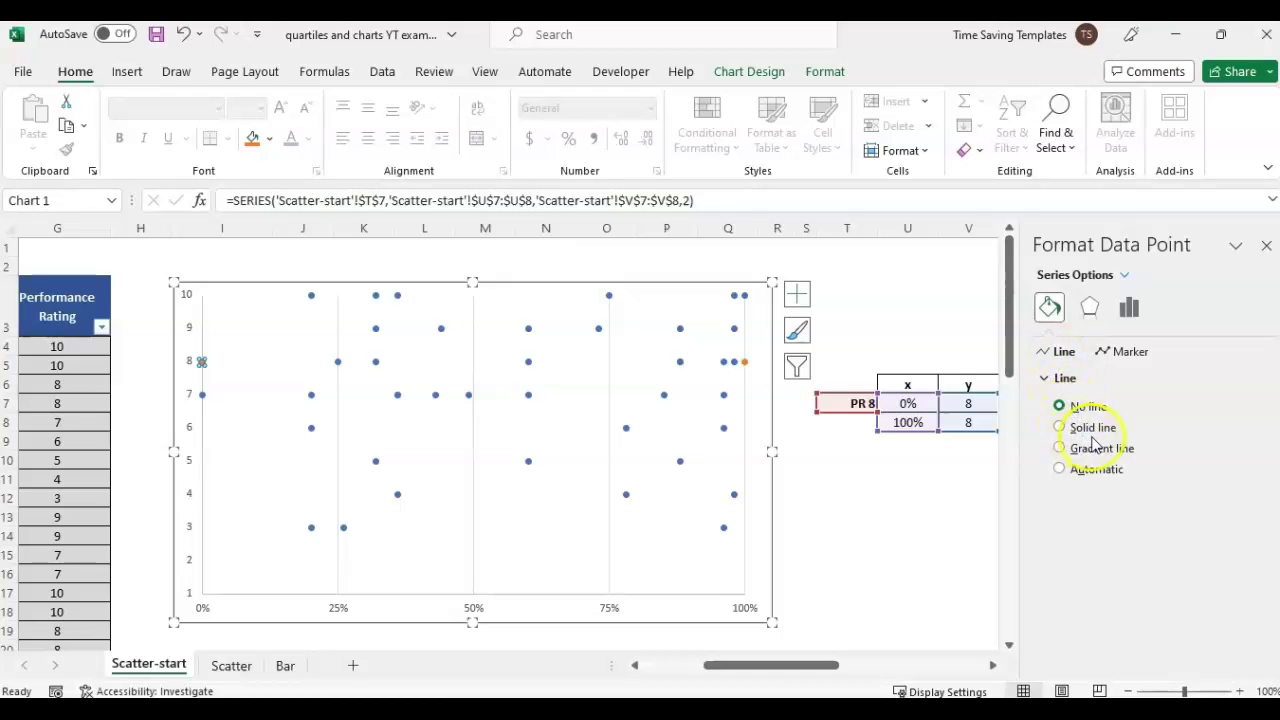
pyautogui.click(1060, 428)
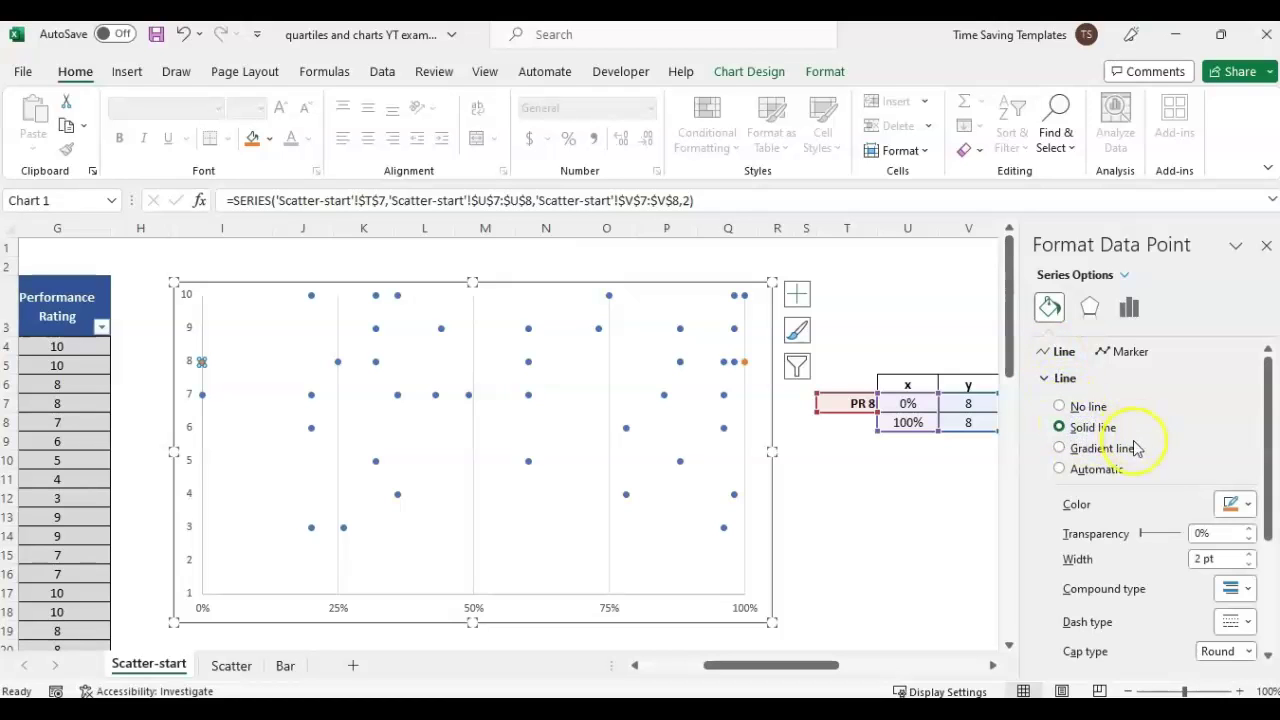
pyautogui.click(1251, 507)
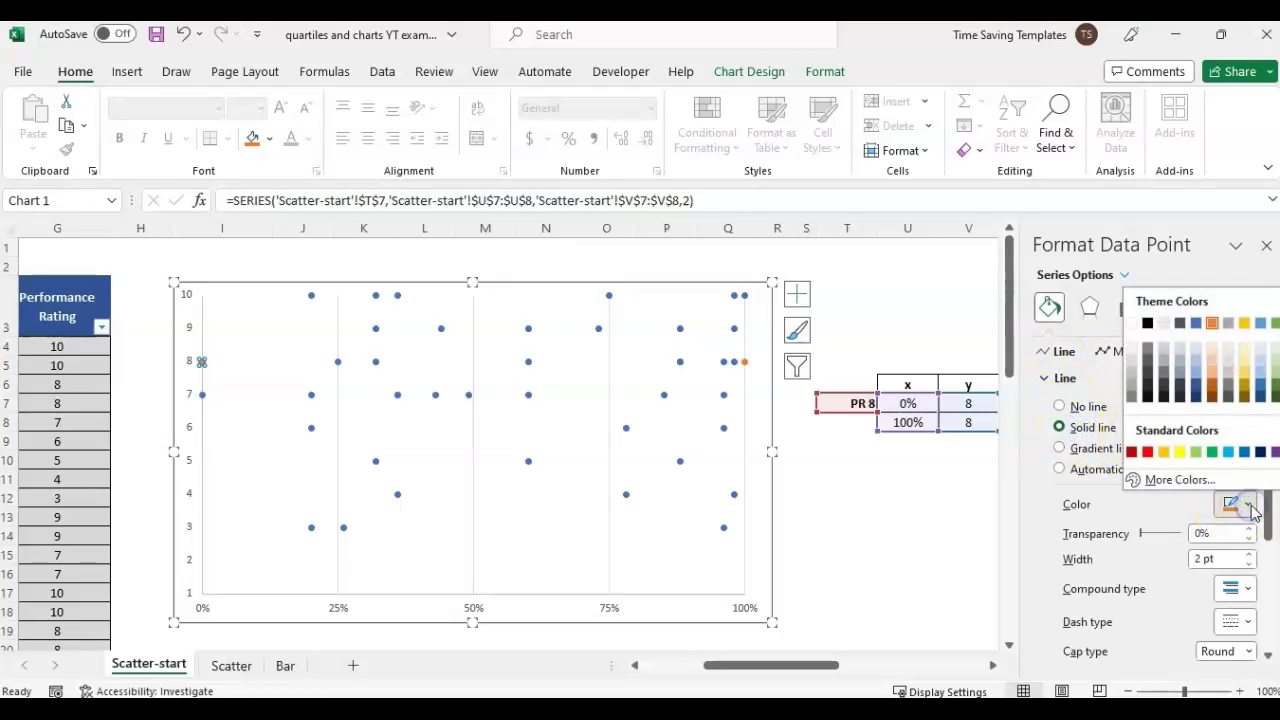
pyautogui.click(1212, 323)
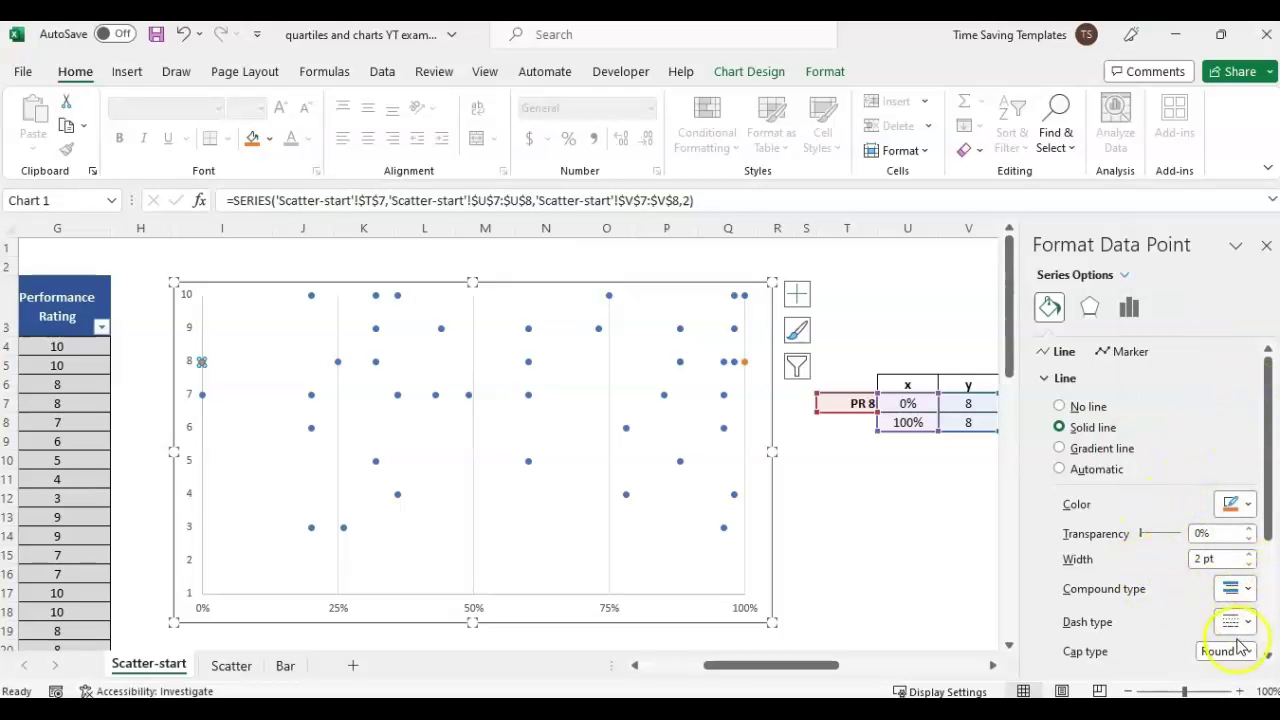
pyautogui.scroll(-3, 1238, 630)
pyautogui.scroll(3, 1240, 600)
pyautogui.click(1250, 584)
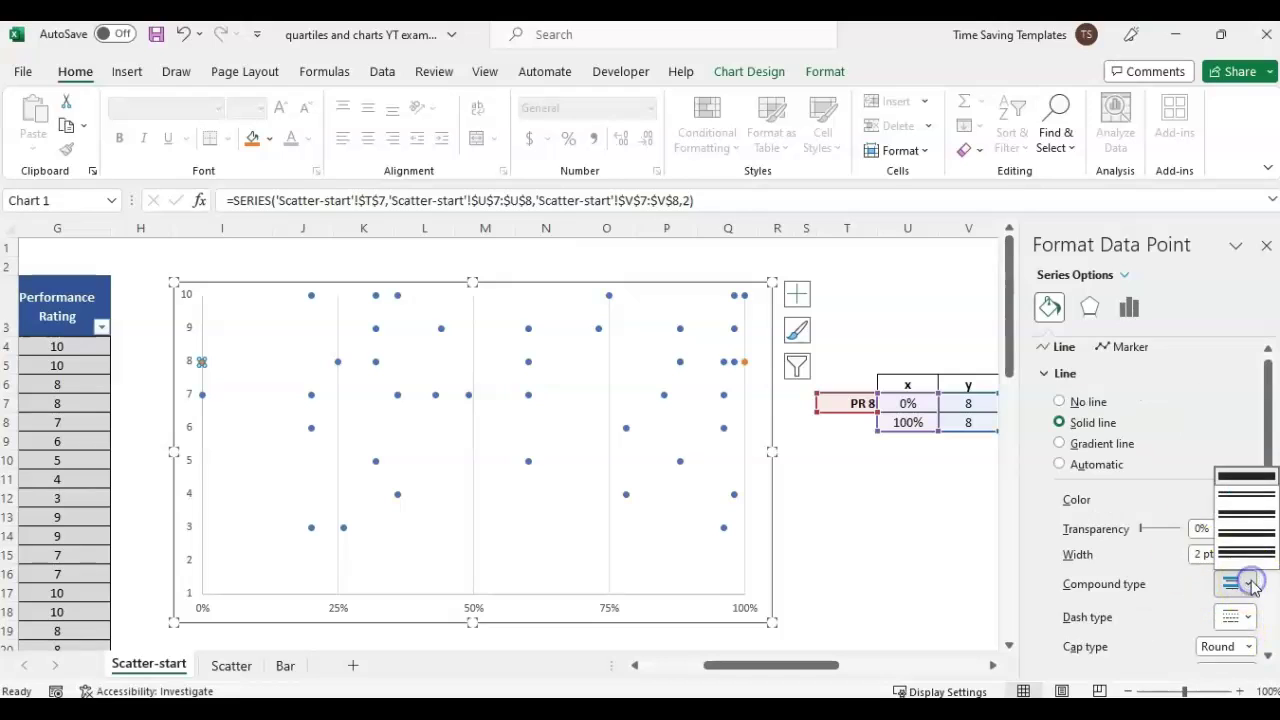
pyautogui.click(1141, 622)
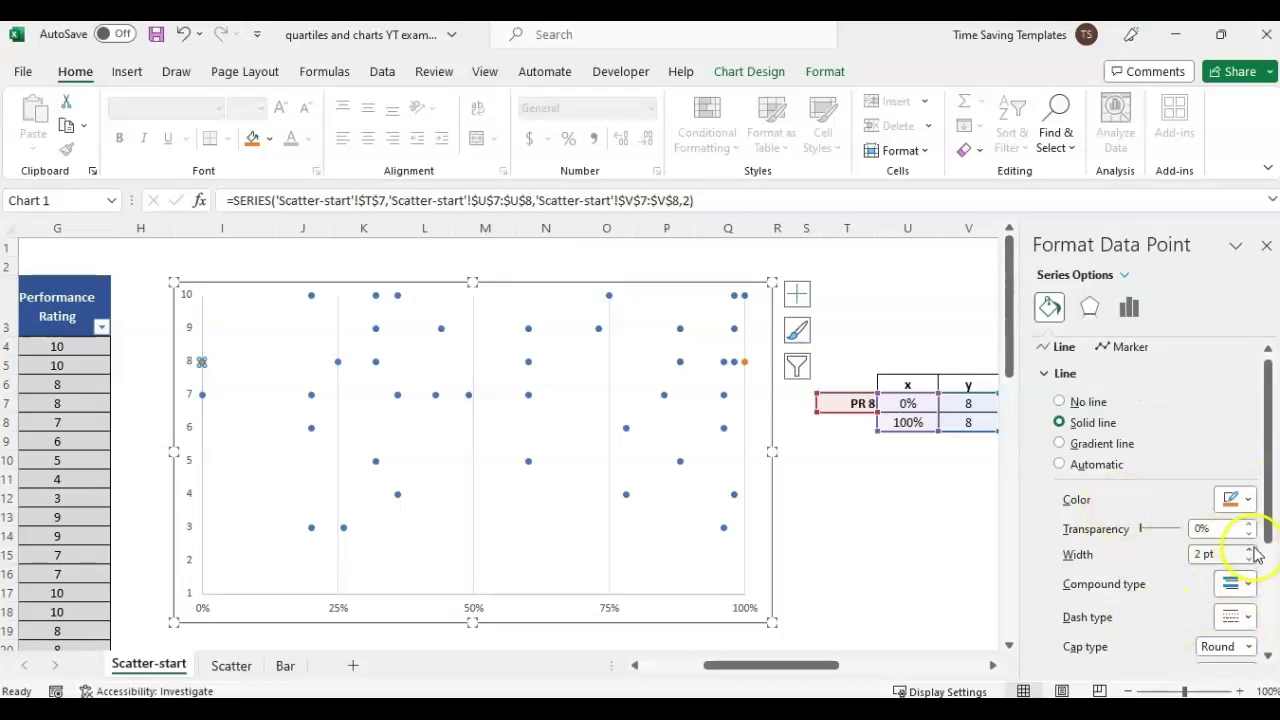
pyautogui.click(1266, 245)
pyautogui.click(858, 499)
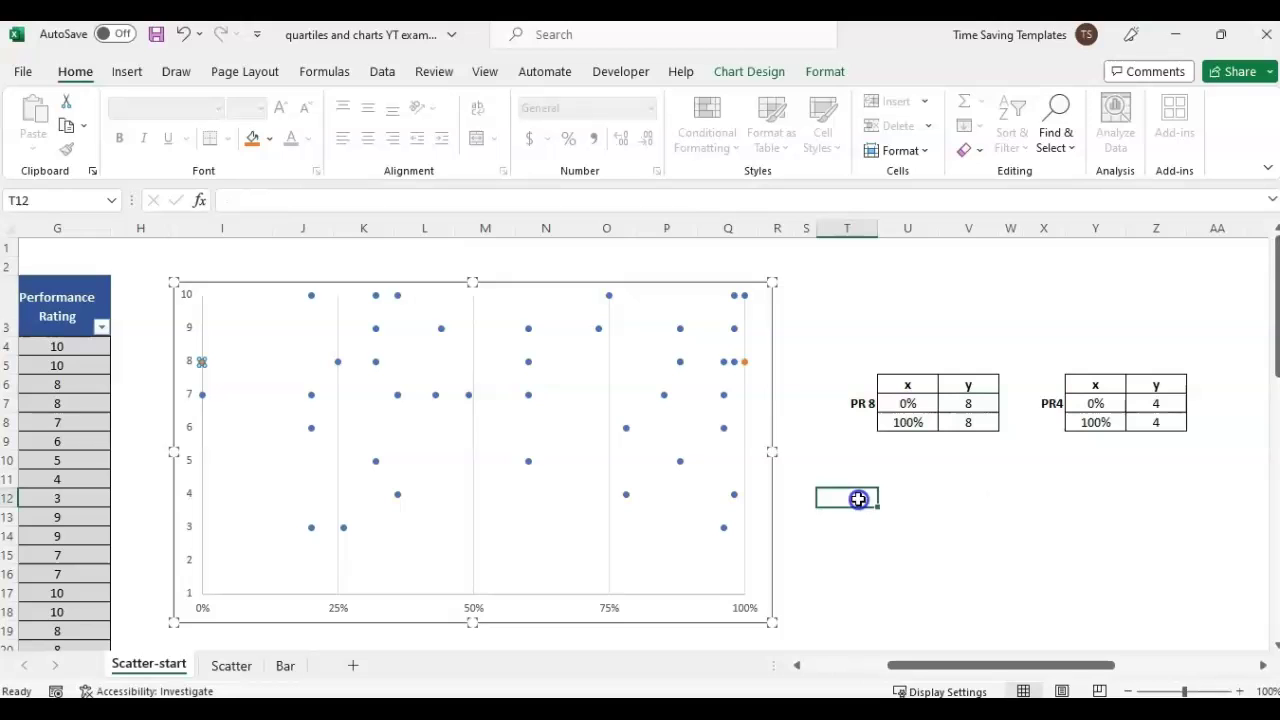
# Apply a solid line to the whole PR 8 series so it spans the chart at rating 8.
pyautogui.click(202, 360)
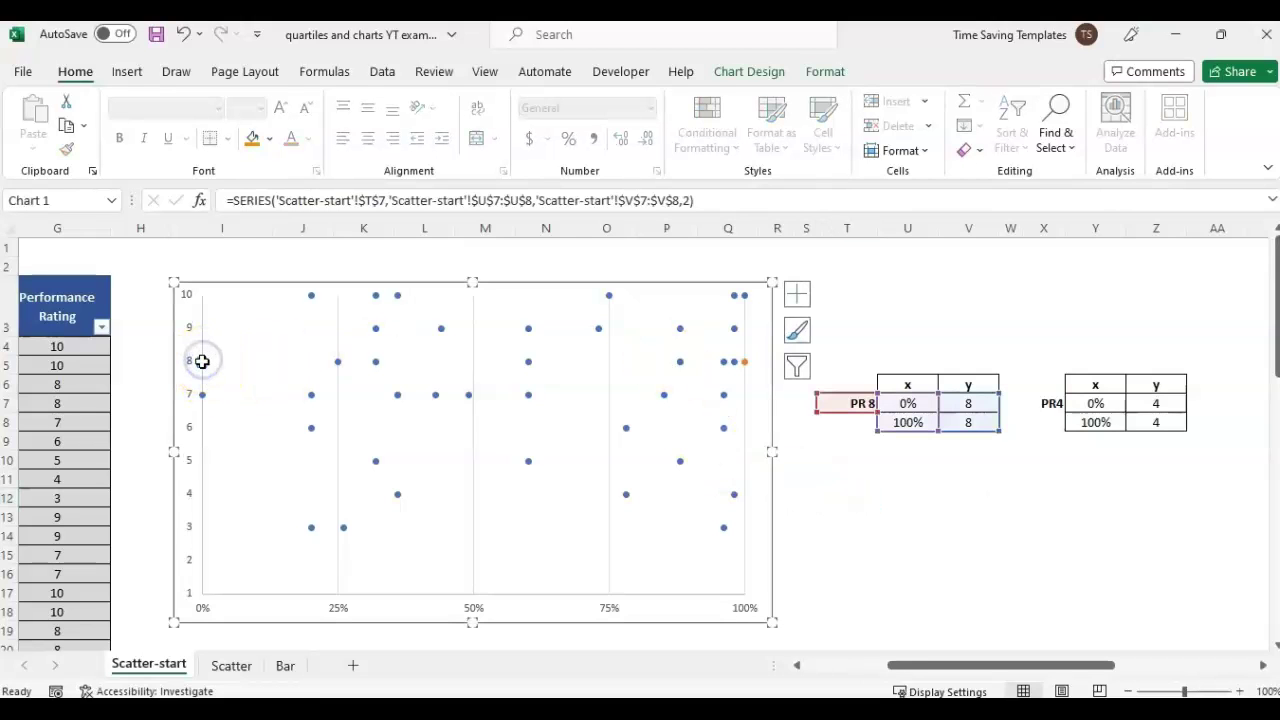
pyautogui.rightClick(202, 360)
pyautogui.click(302, 568)
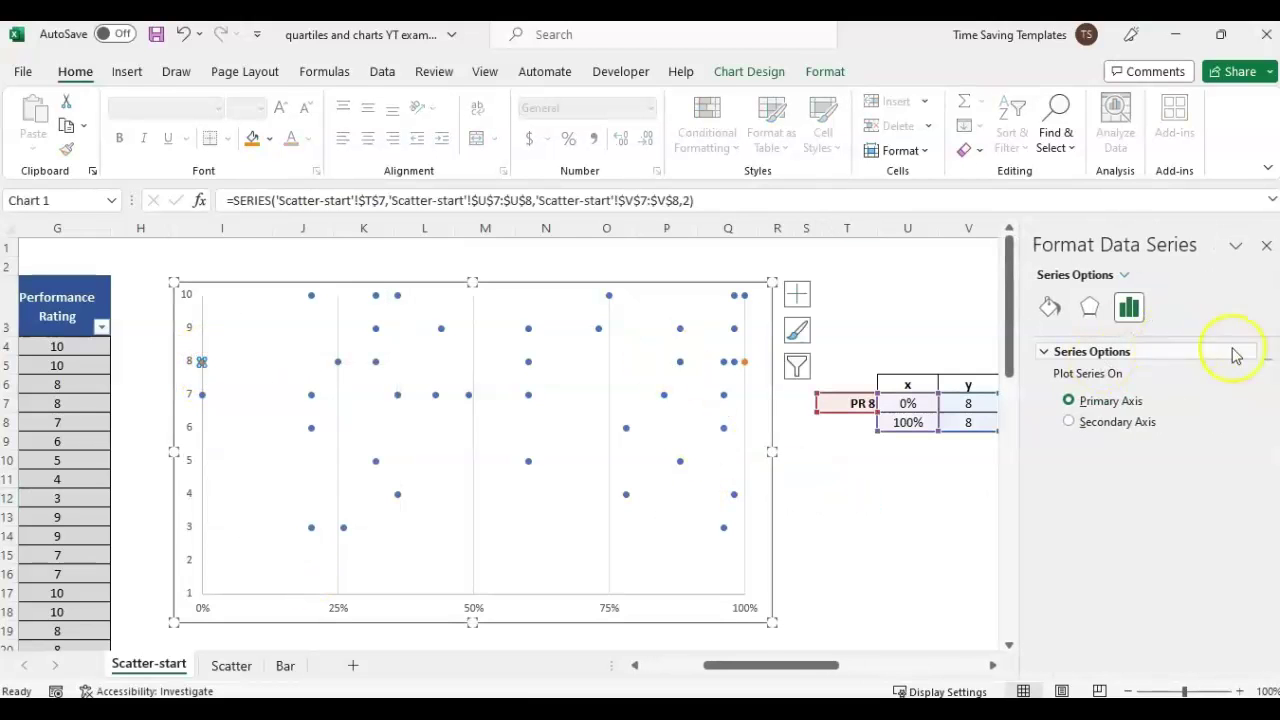
pyautogui.click(1049, 307)
pyautogui.click(1090, 427)
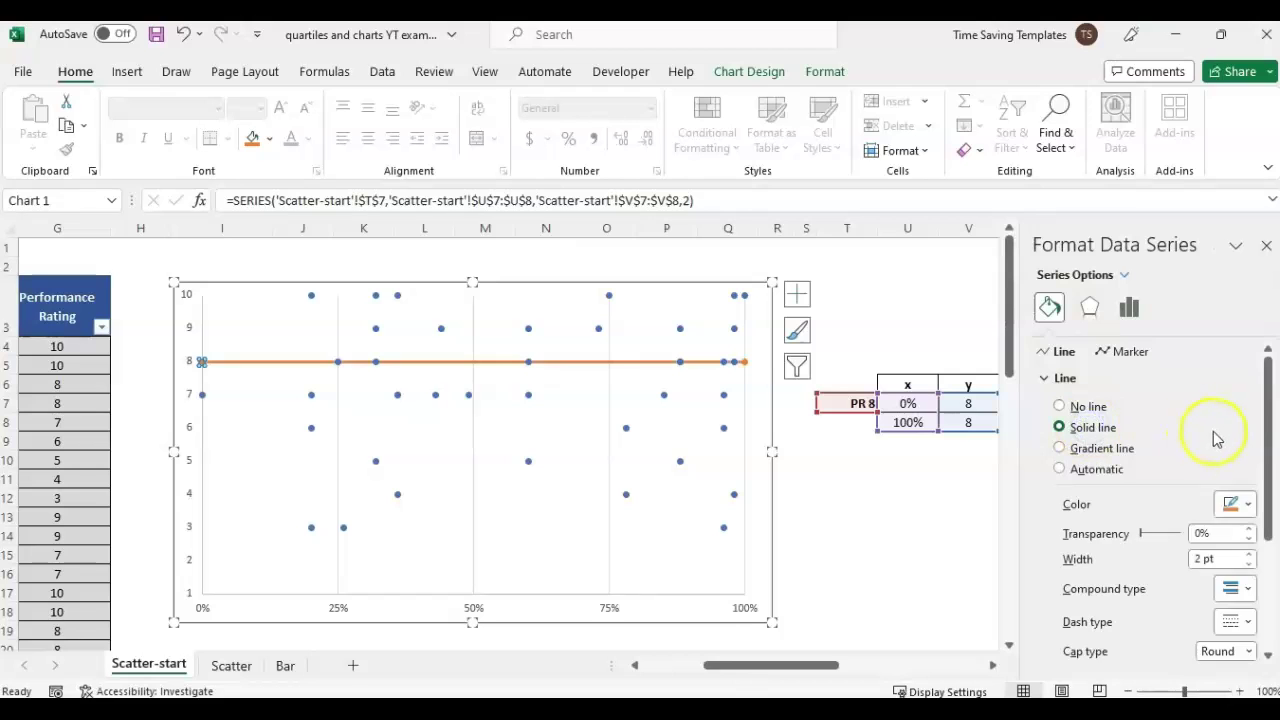
pyautogui.click(1266, 245)
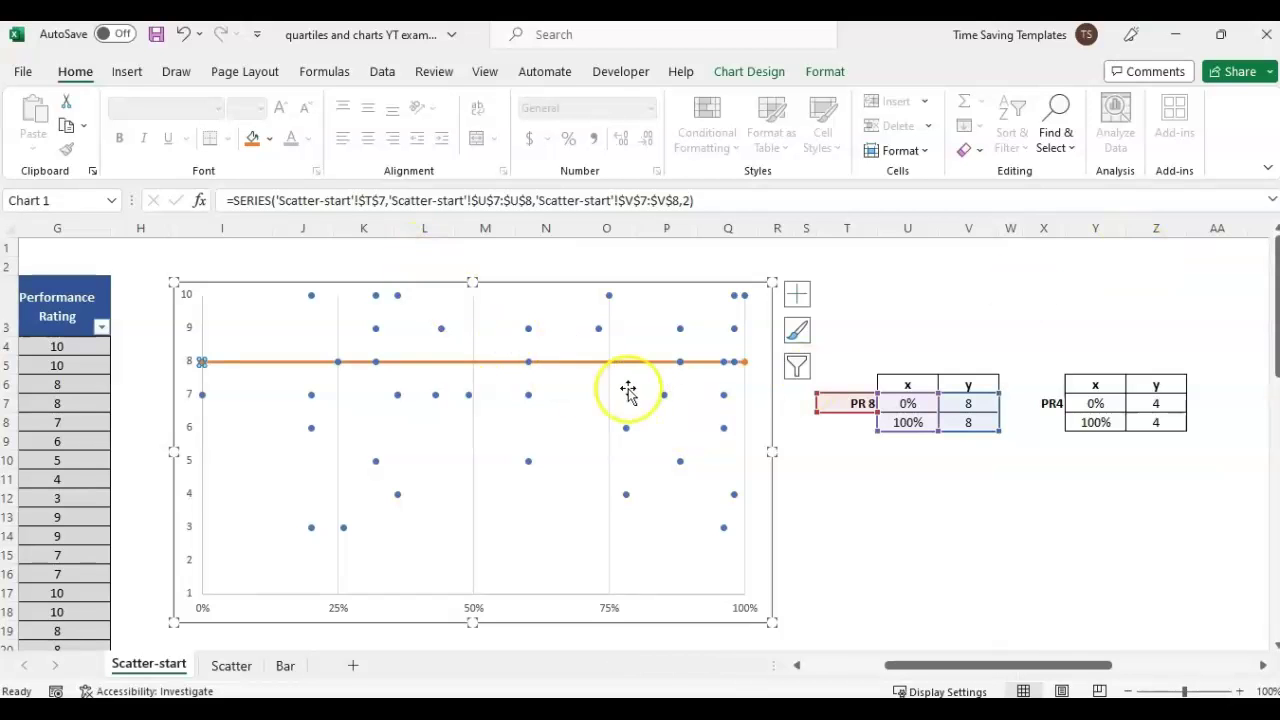
pyautogui.click(910, 536)
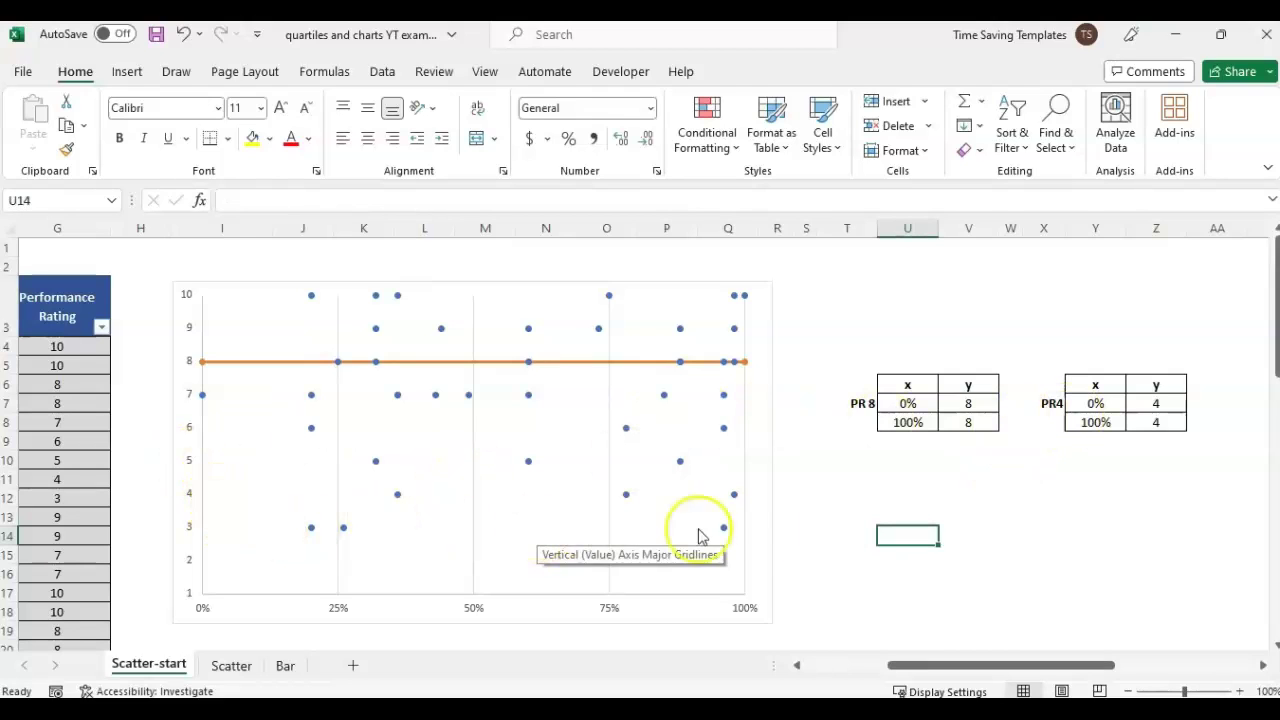
# Start a new chart series named from cell X7 (PR4).
pyautogui.rightClick(517, 430)
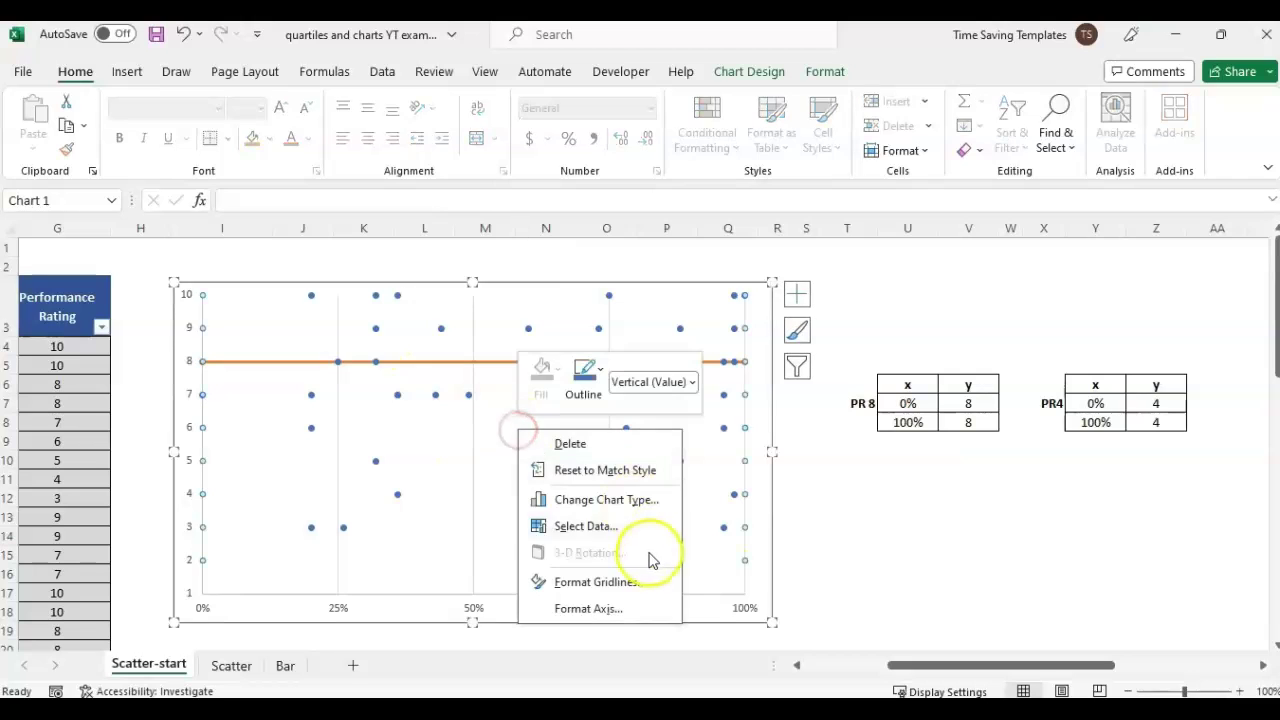
pyautogui.click(590, 527)
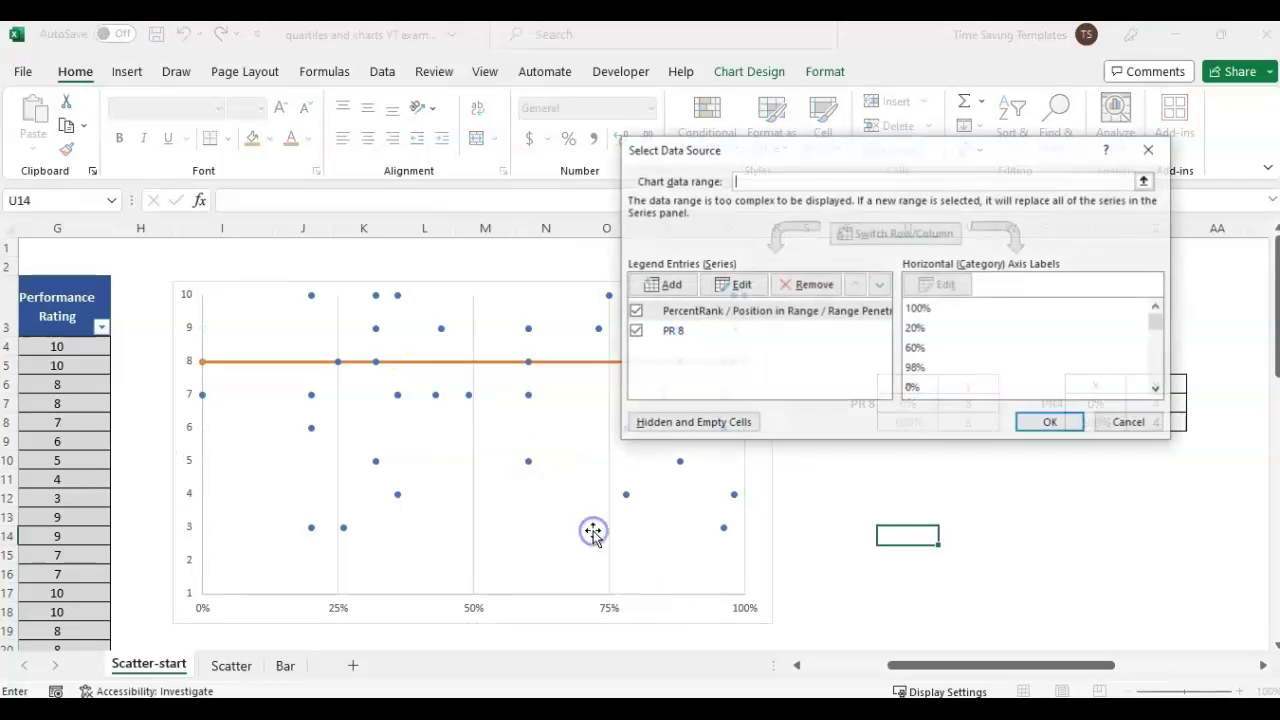
pyautogui.click(668, 287)
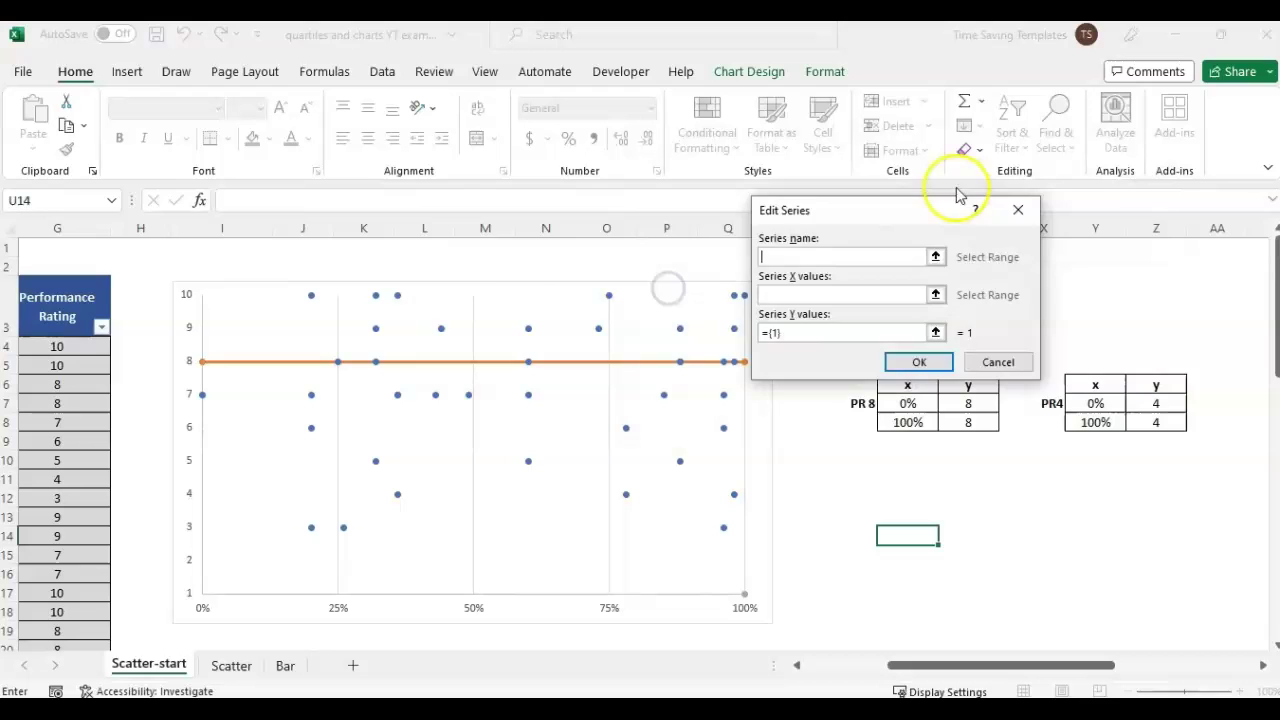
pyautogui.click(1052, 405)
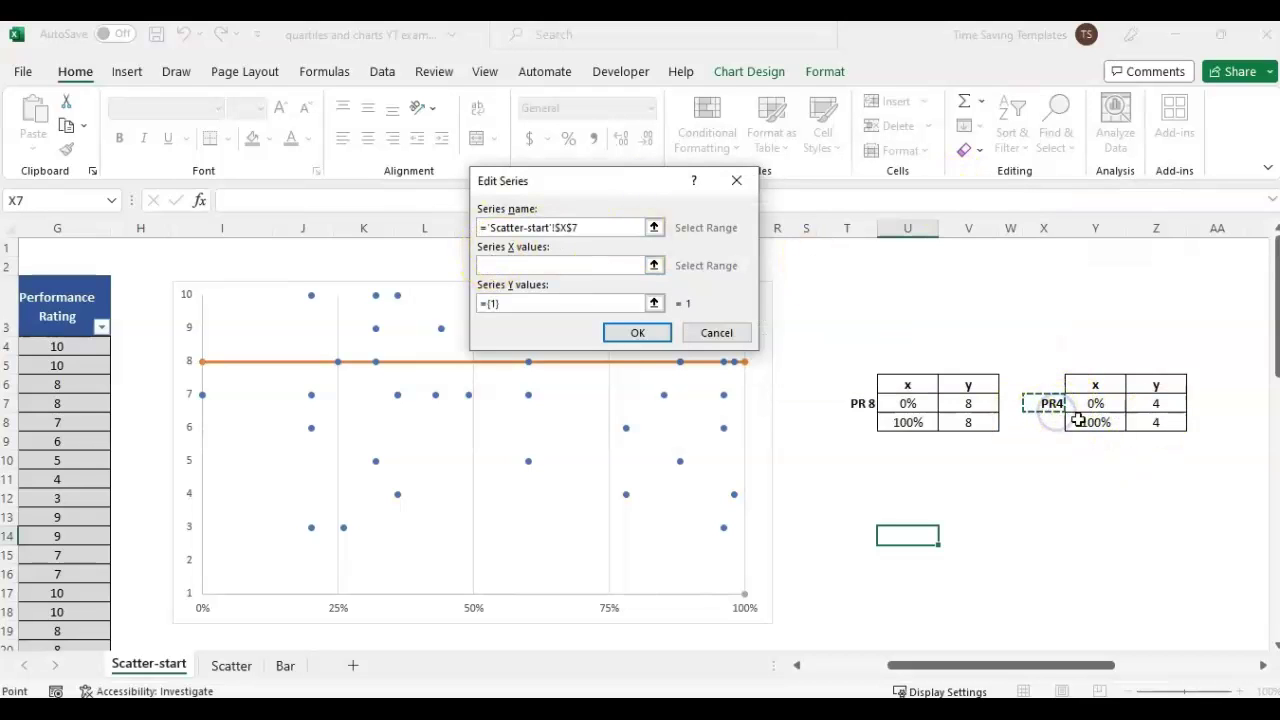
# Set PR4's X values to Y7:Y8 and Y values to Z7:Z8, then confirm.
pyautogui.click(655, 266)
pyautogui.moveTo(1094, 403); pyautogui.dragTo(1092, 422)
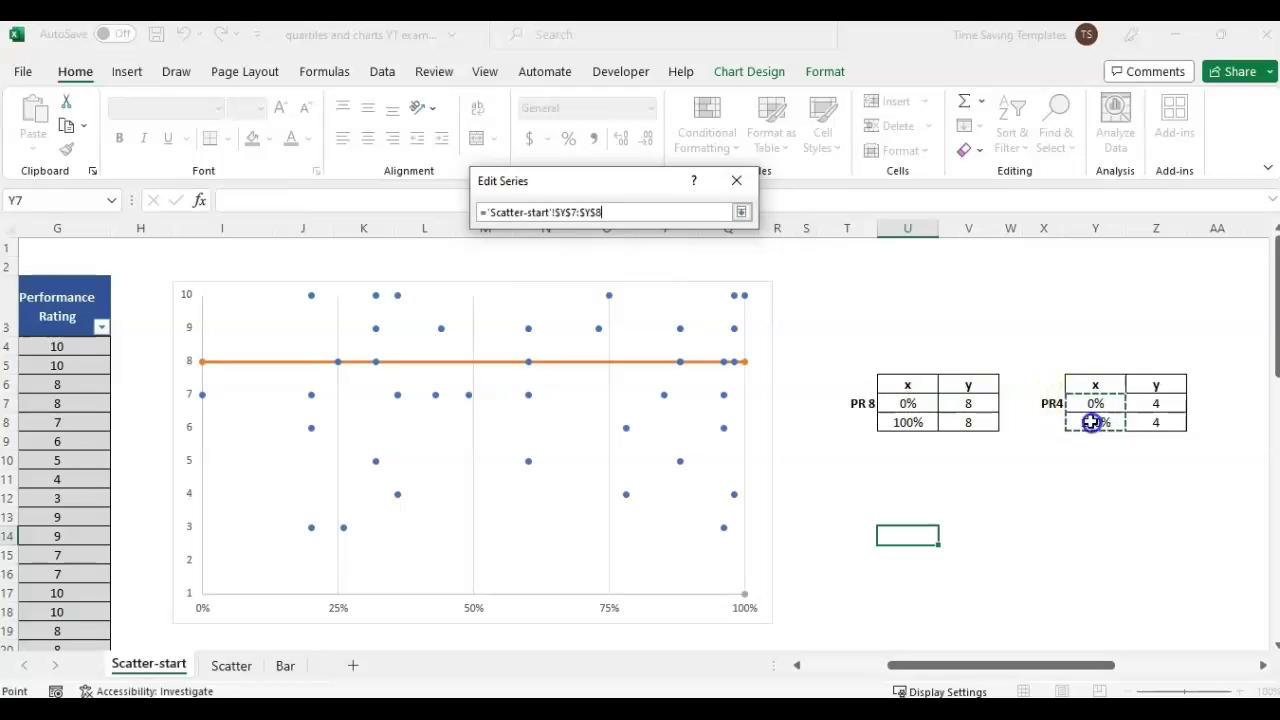
pyautogui.click(741, 212)
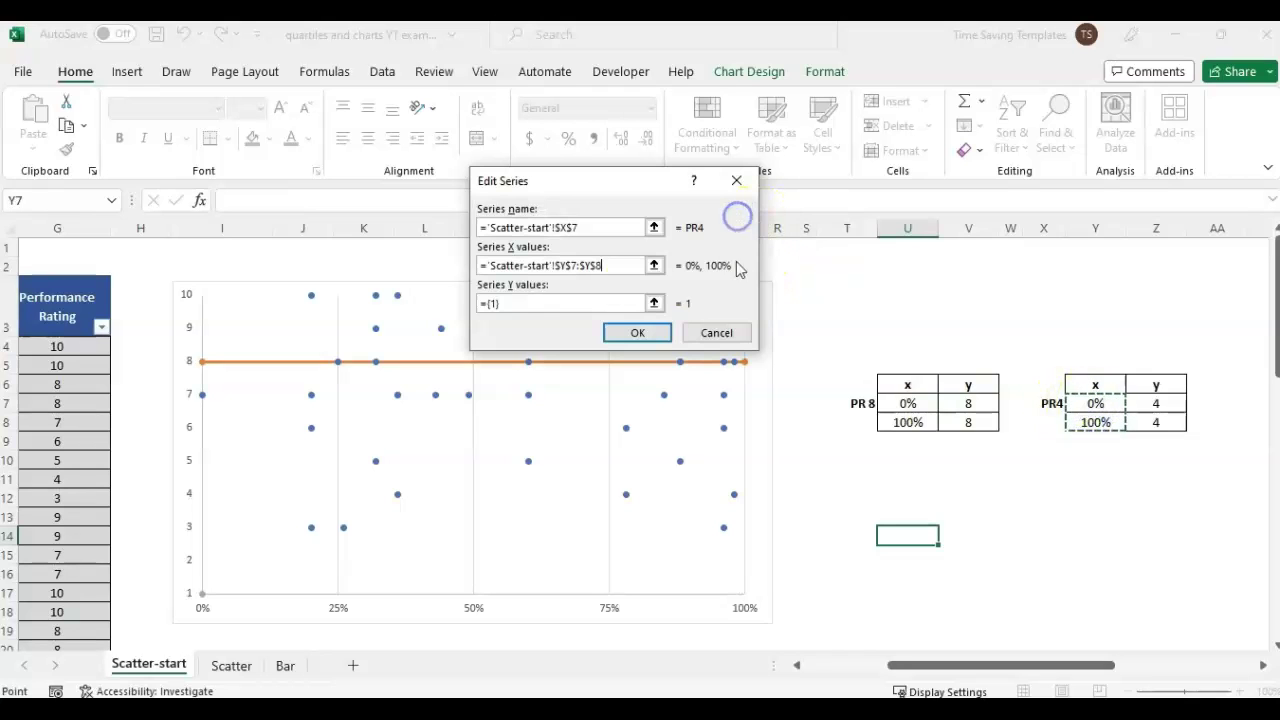
pyautogui.click(654, 303)
pyautogui.moveTo(1150, 403); pyautogui.dragTo(1148, 423)
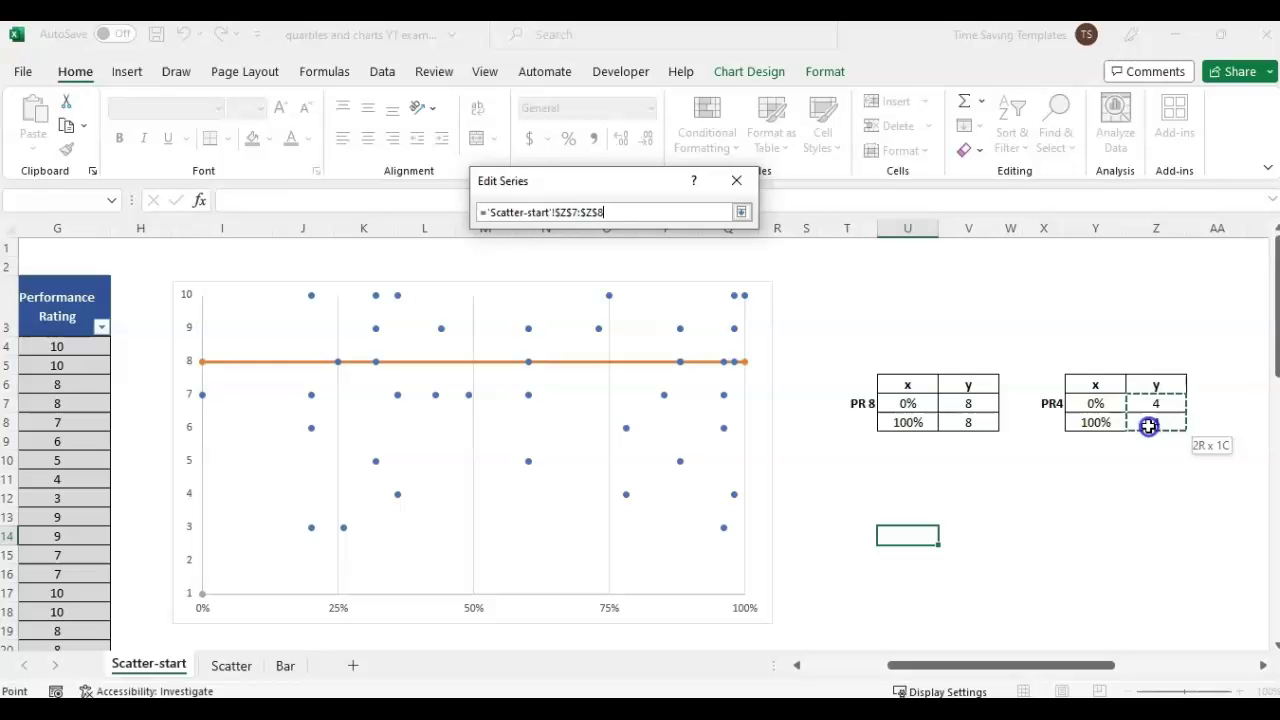
pyautogui.click(741, 212)
pyautogui.click(634, 331)
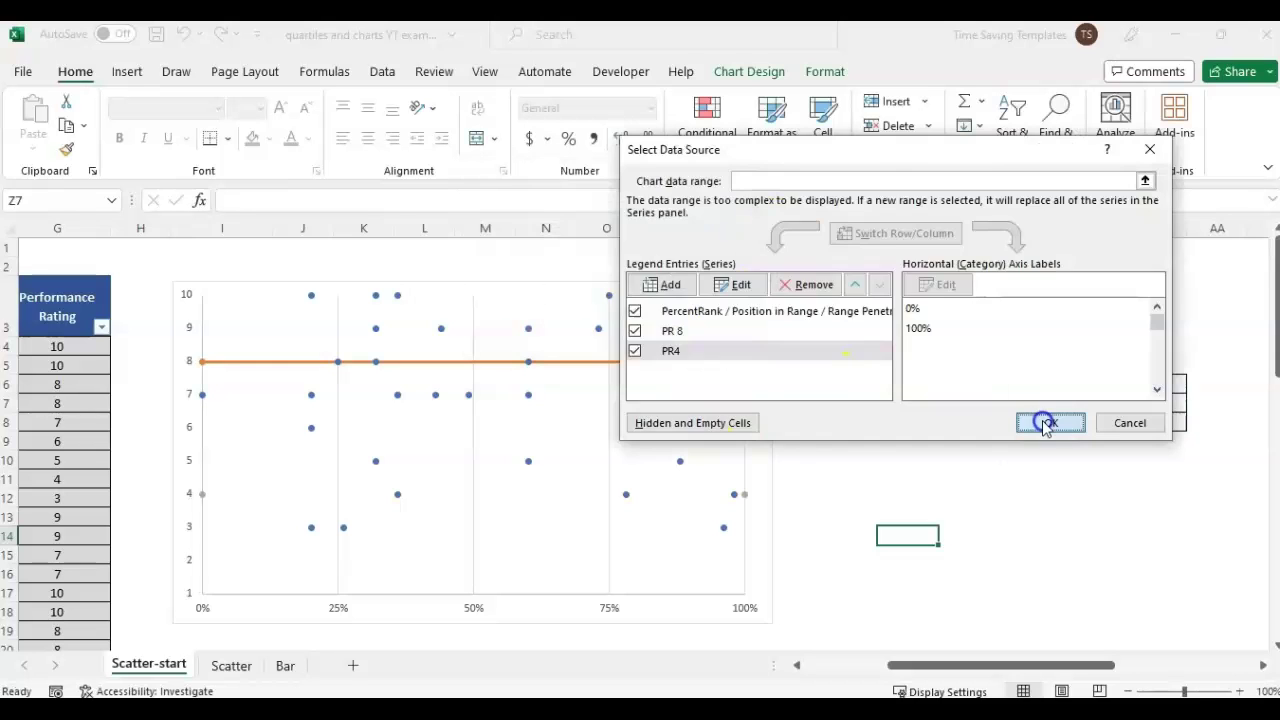
pyautogui.click(1042, 421)
pyautogui.click(1043, 555)
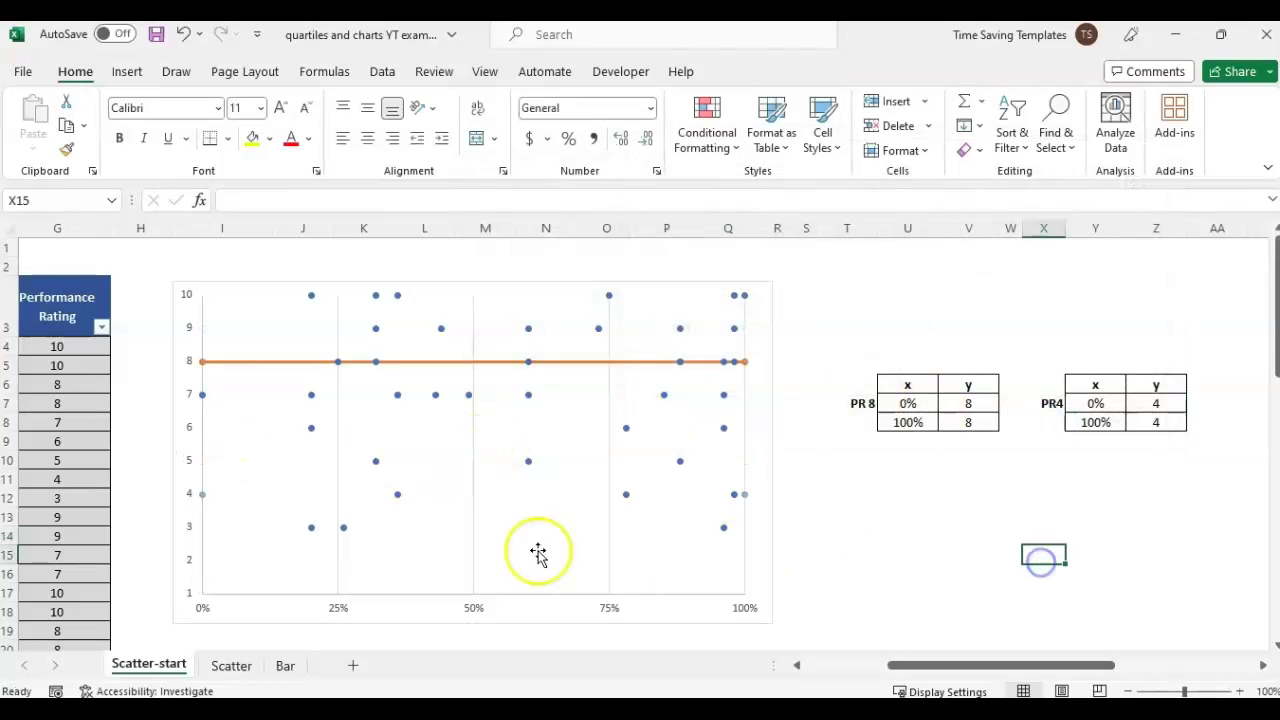
pyautogui.click(201, 500)
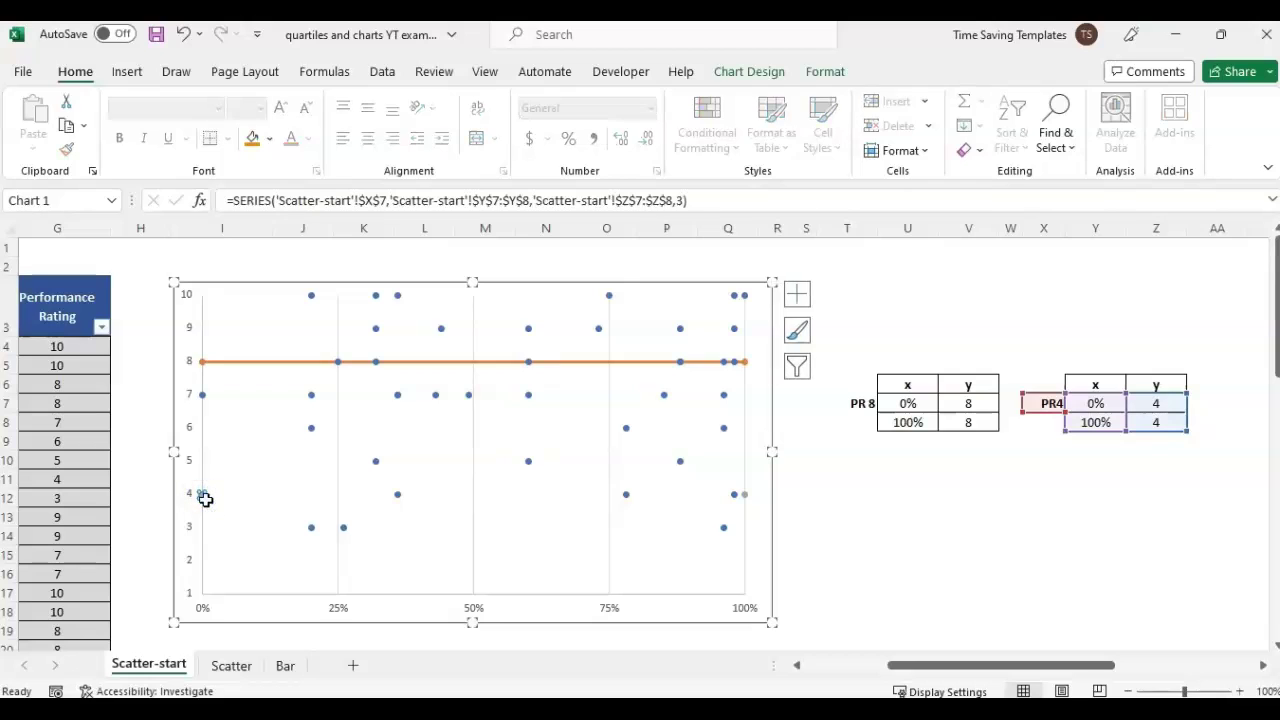
# Draw the PR4 series as a solid line at rating 4 and close the formatting pane.
pyautogui.rightClick(203, 495)
pyautogui.click(330, 488)
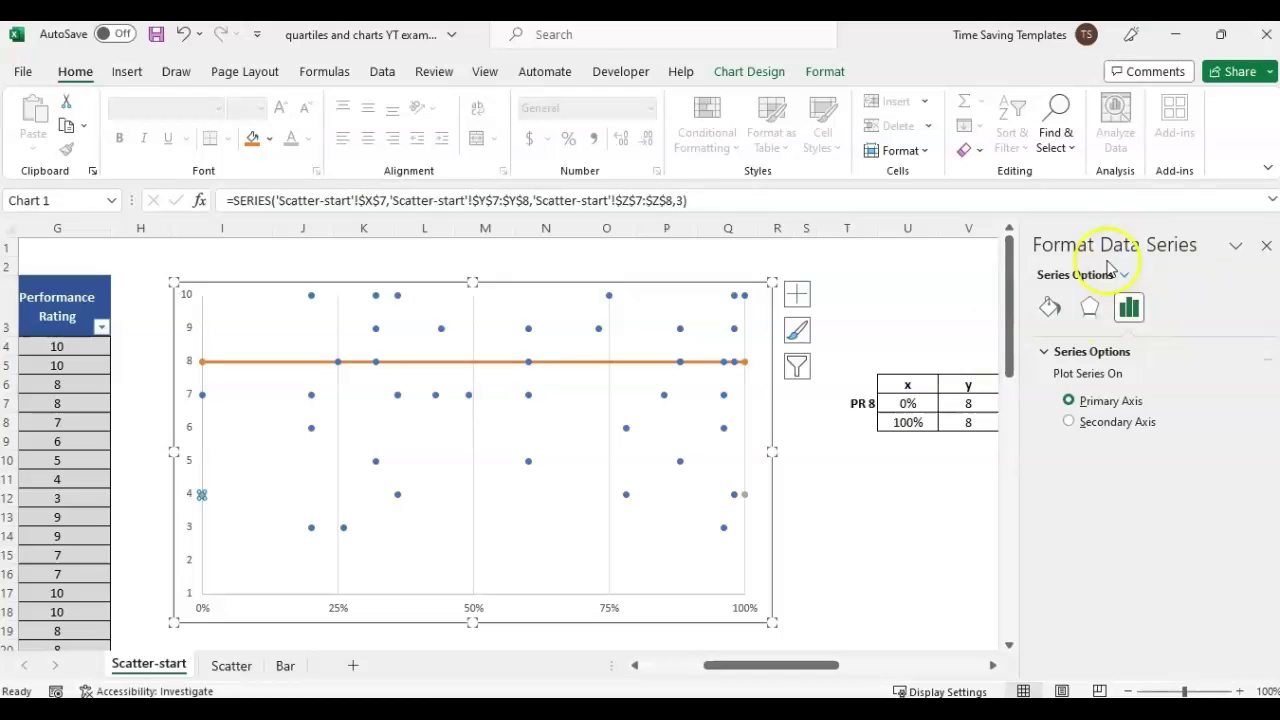
pyautogui.click(1050, 307)
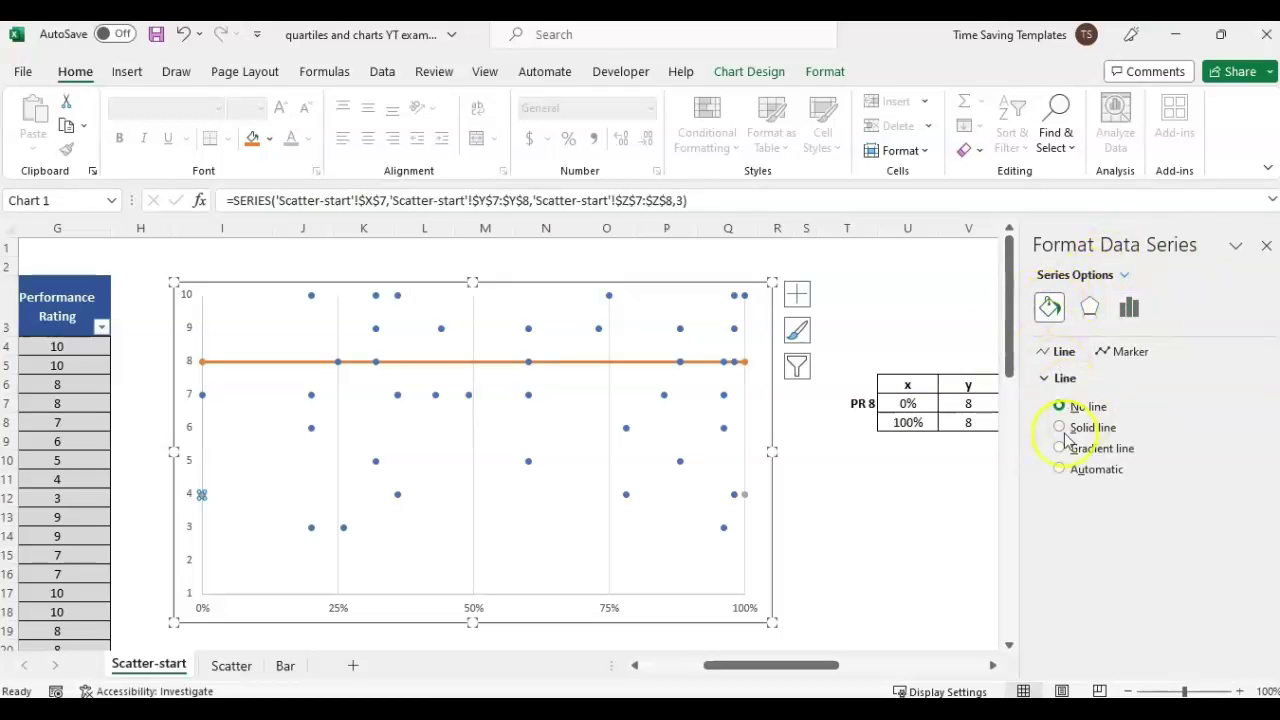
pyautogui.click(1082, 430)
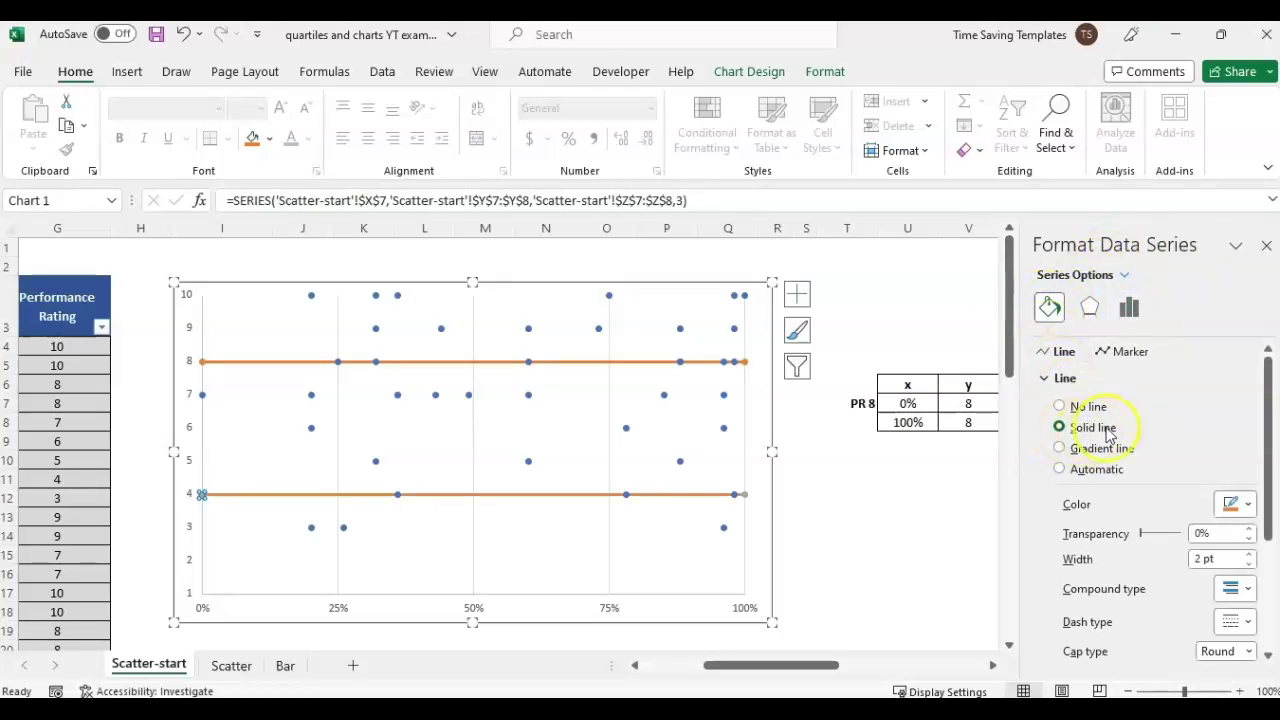
pyautogui.scroll(-3, 1170, 455)
pyautogui.scroll(3, 1185, 469)
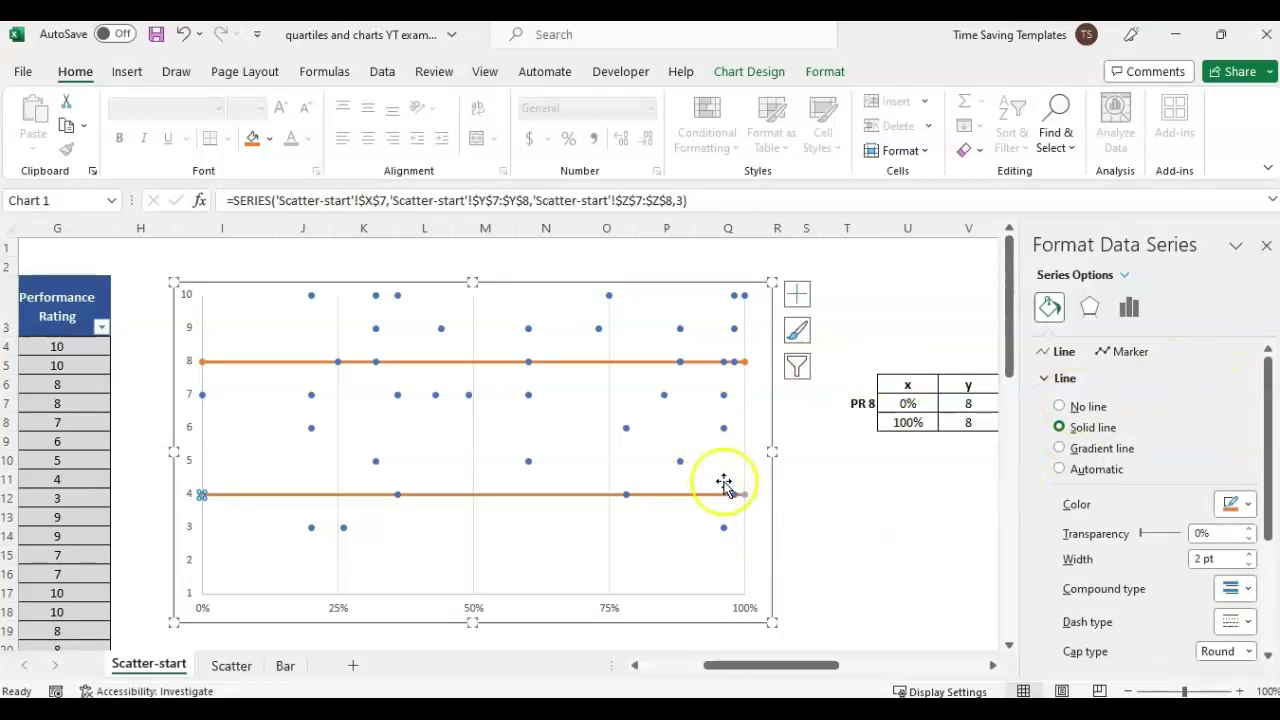
pyautogui.click(1267, 247)
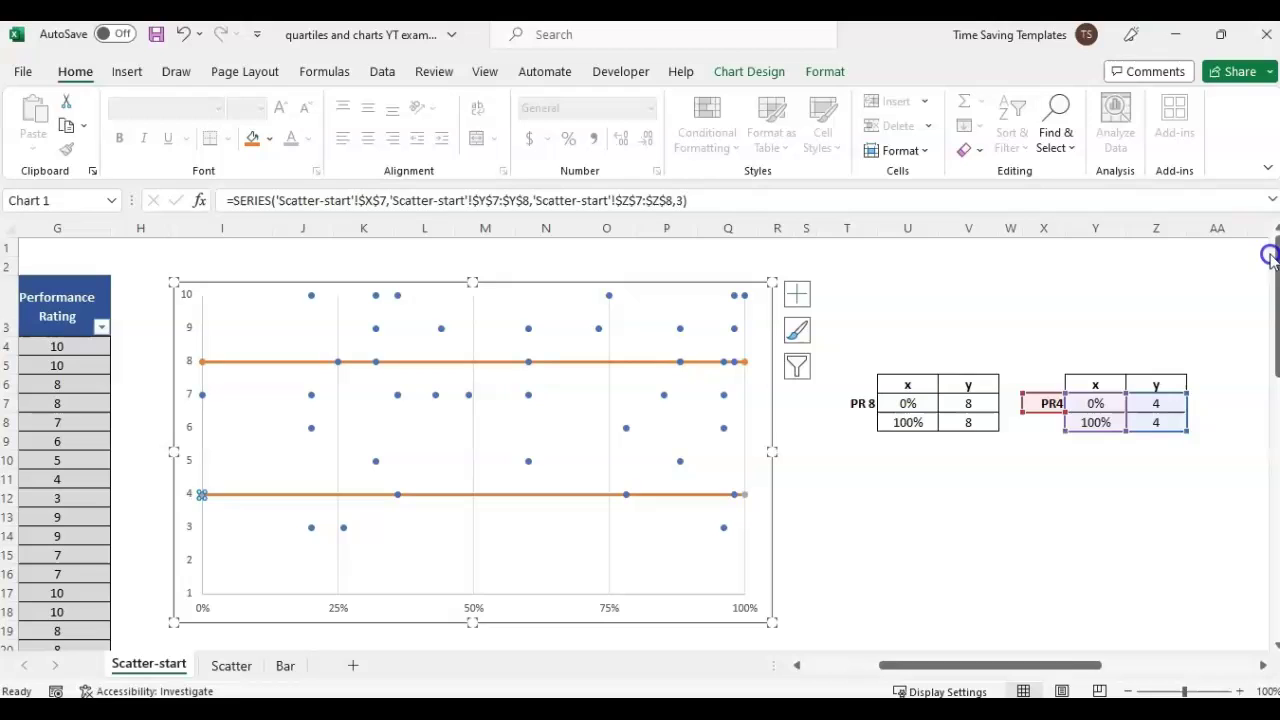
pyautogui.click(910, 494)
pyautogui.click(1008, 552)
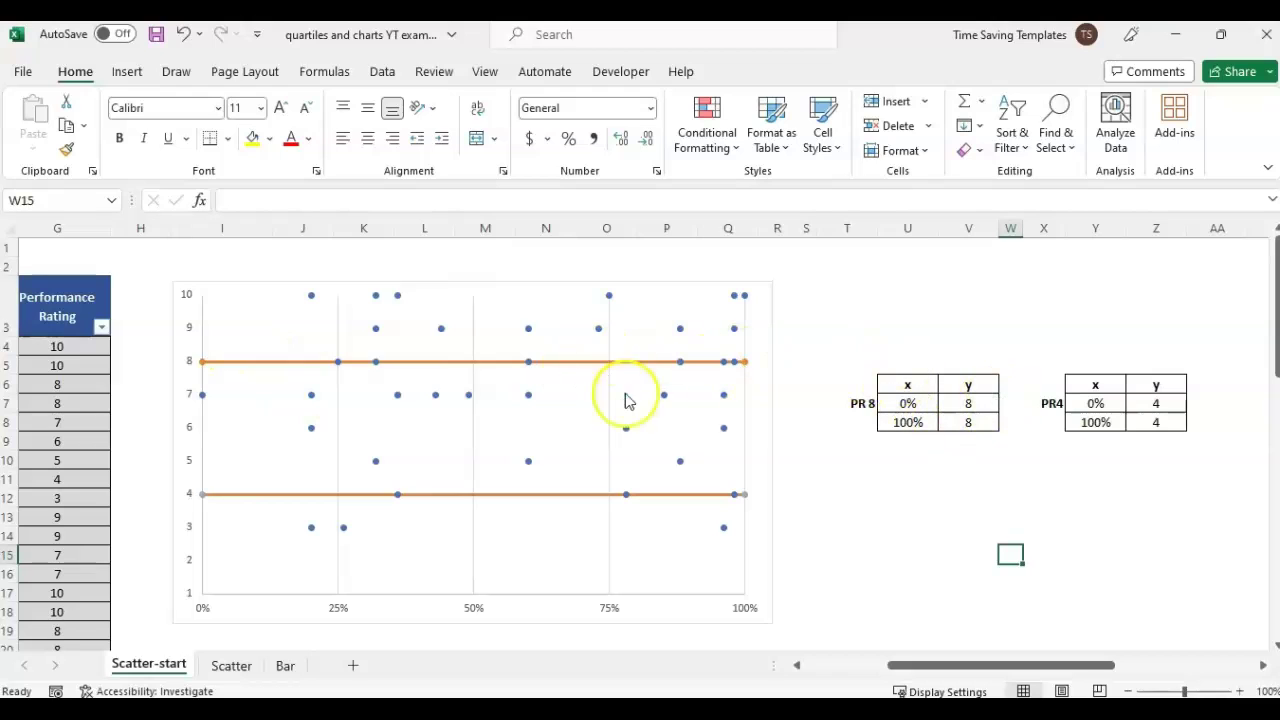
# Change both PR 8 y values to 7.
pyautogui.click(972, 406)
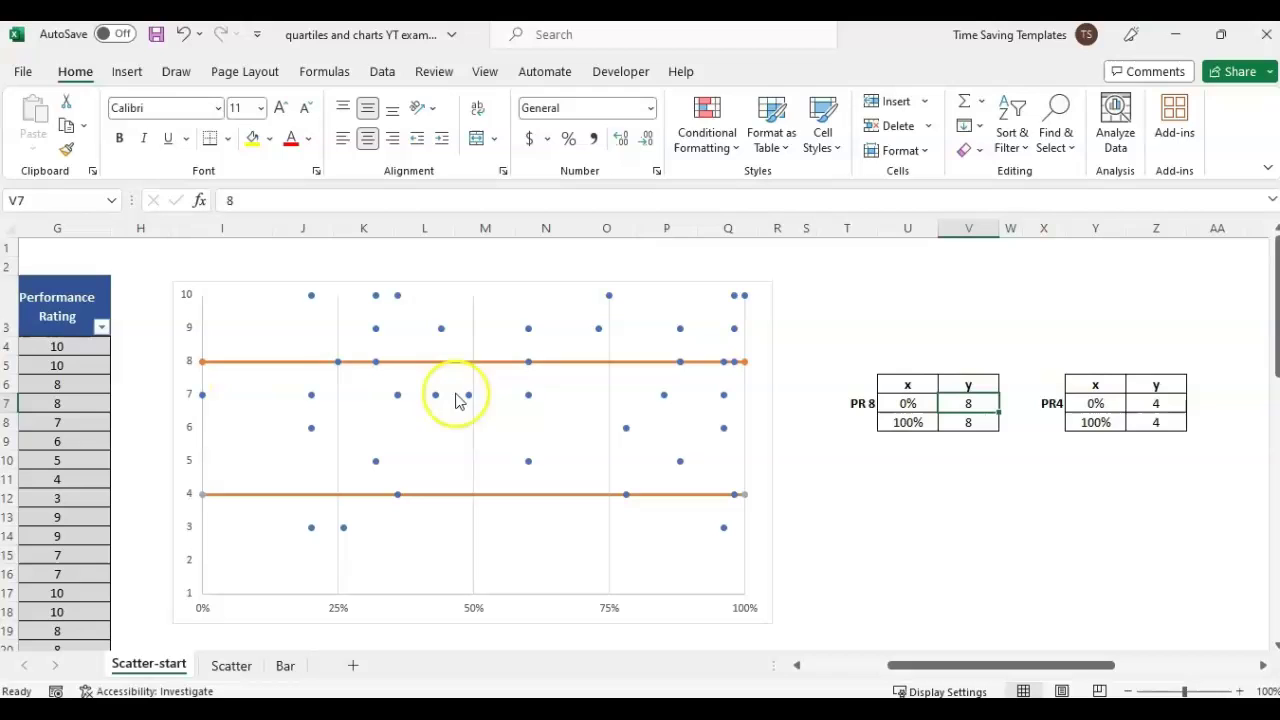
pyautogui.write('7')
pyautogui.press('Return')
pyautogui.write('7')
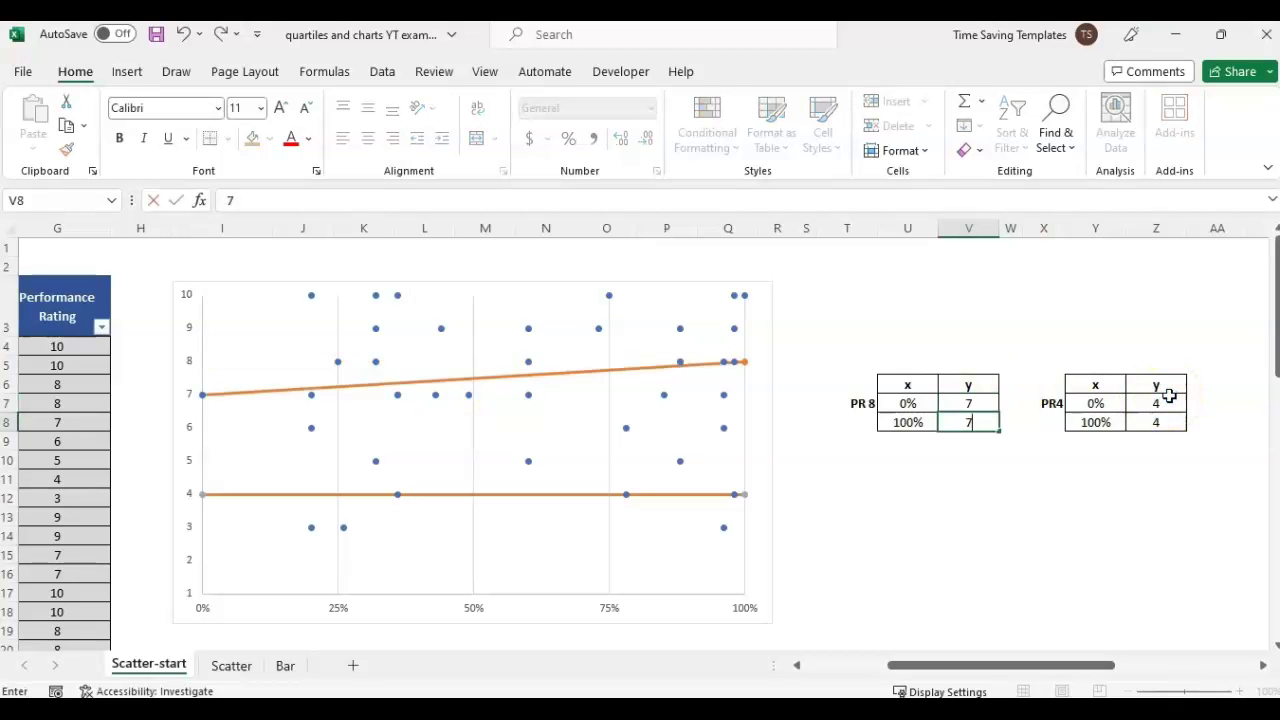
pyautogui.press('Return')
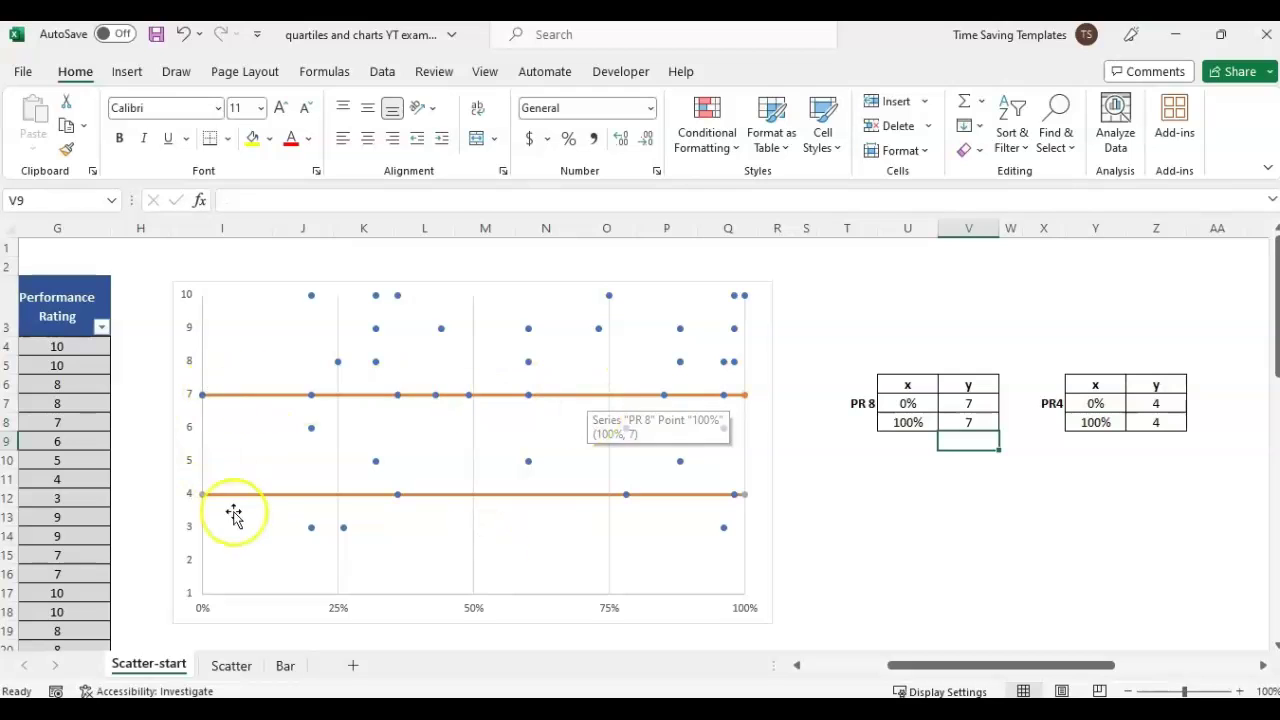
# Change both PR4 y values to 3 and check the lowered lines on the chart.
pyautogui.click(1165, 400)
pyautogui.write('3')
pyautogui.press('Return')
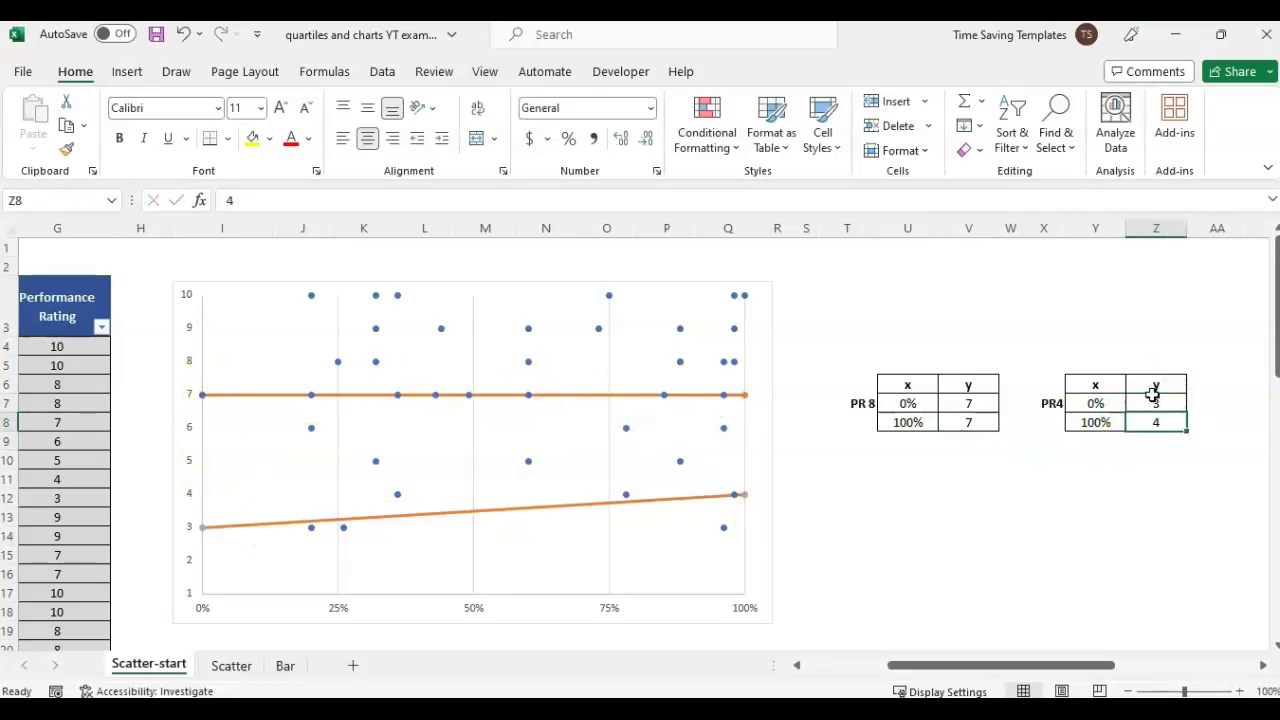
pyautogui.write('3')
pyautogui.press('Return')
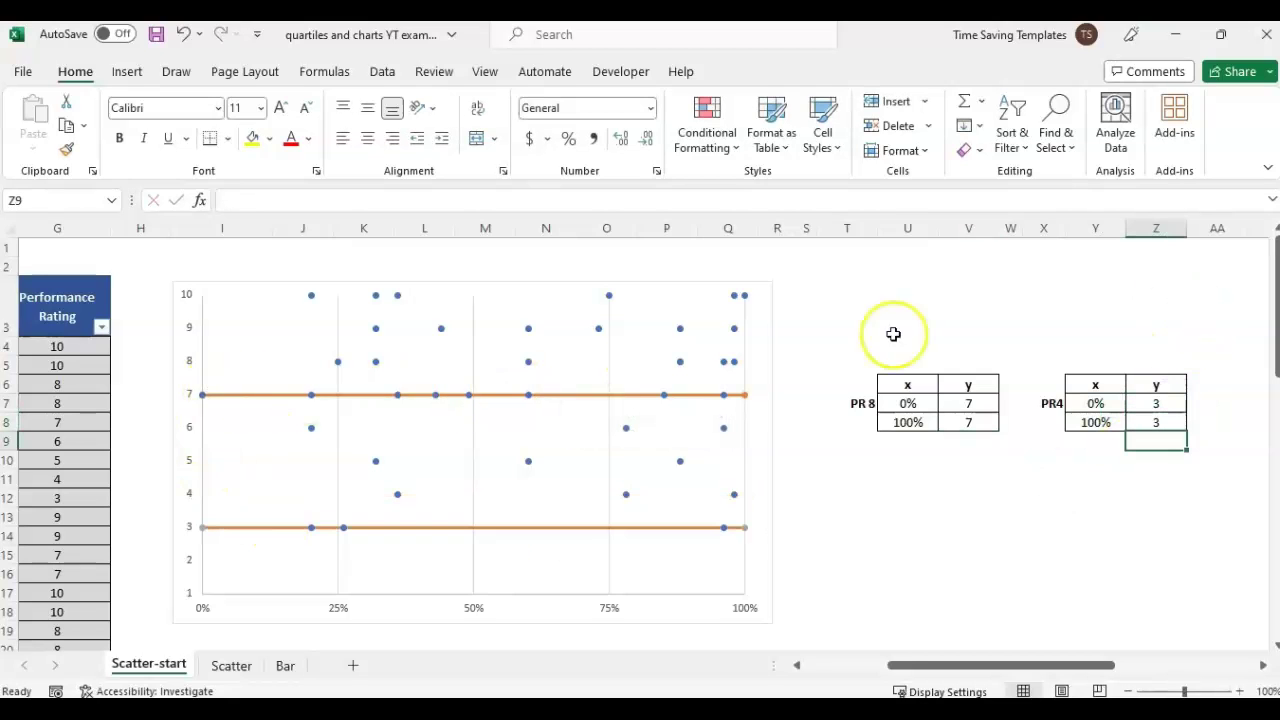
pyautogui.click(966, 420)
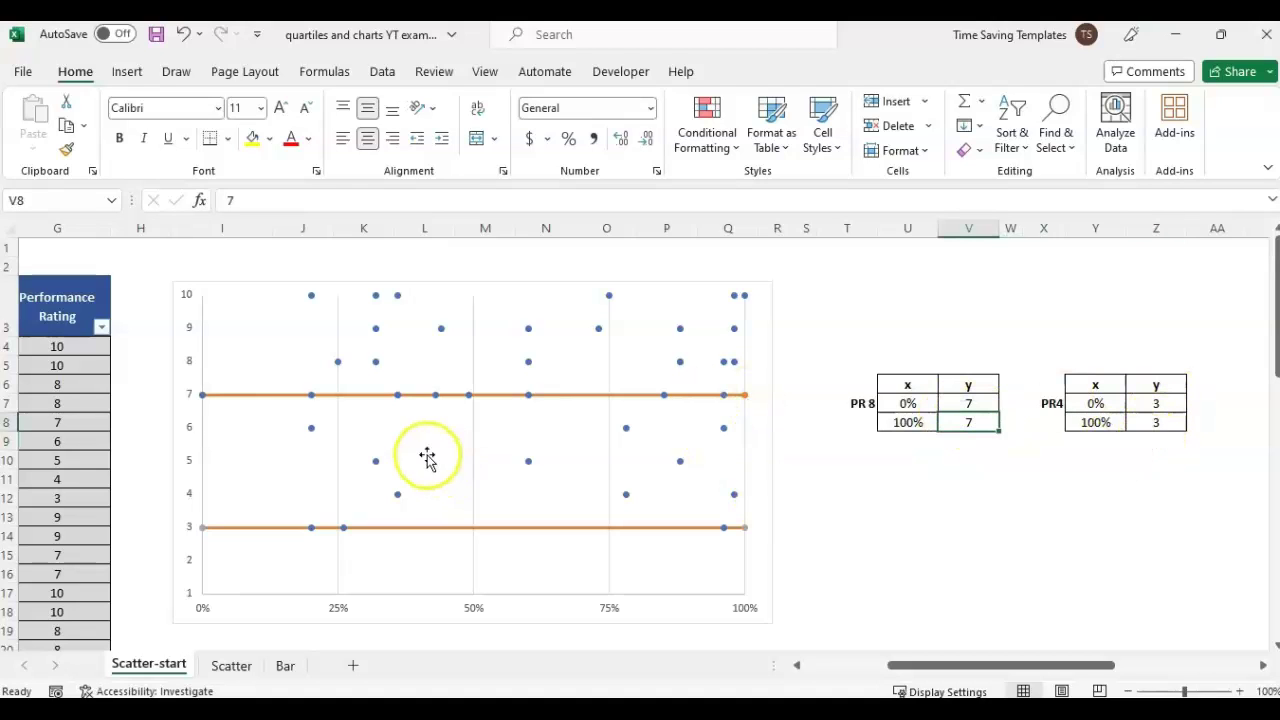
pyautogui.click(339, 450)
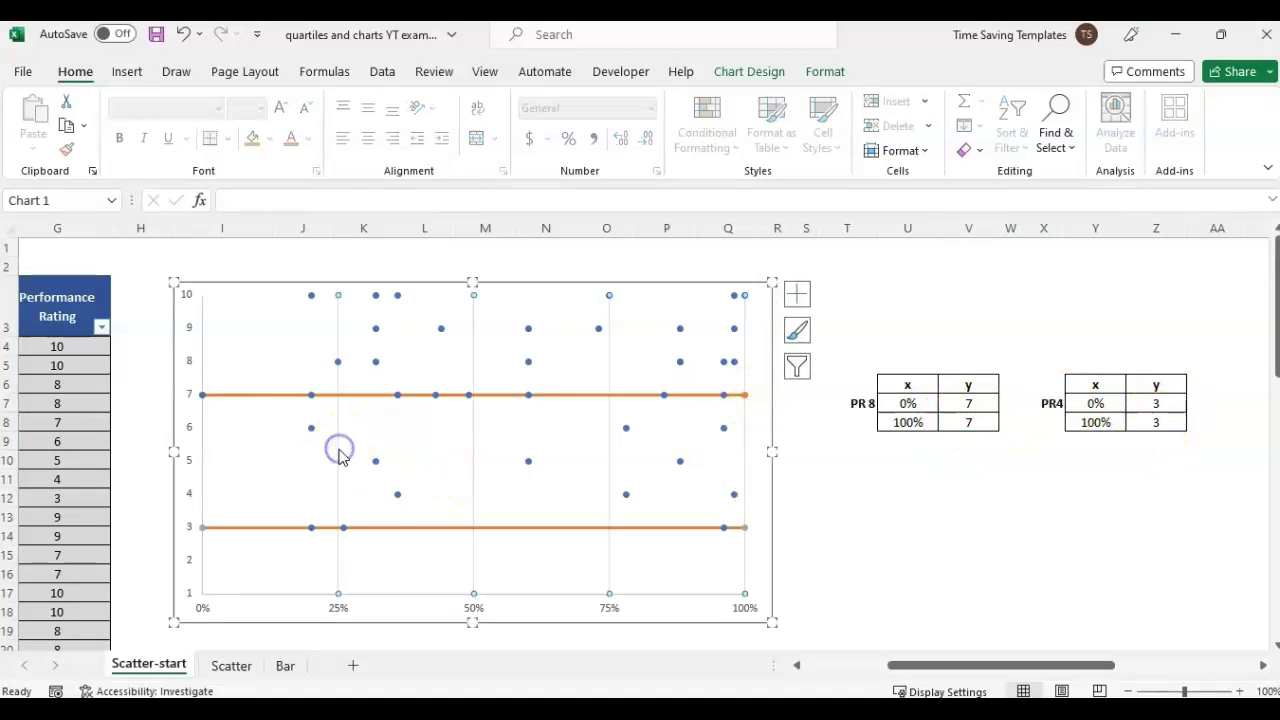
pyautogui.click(469, 435)
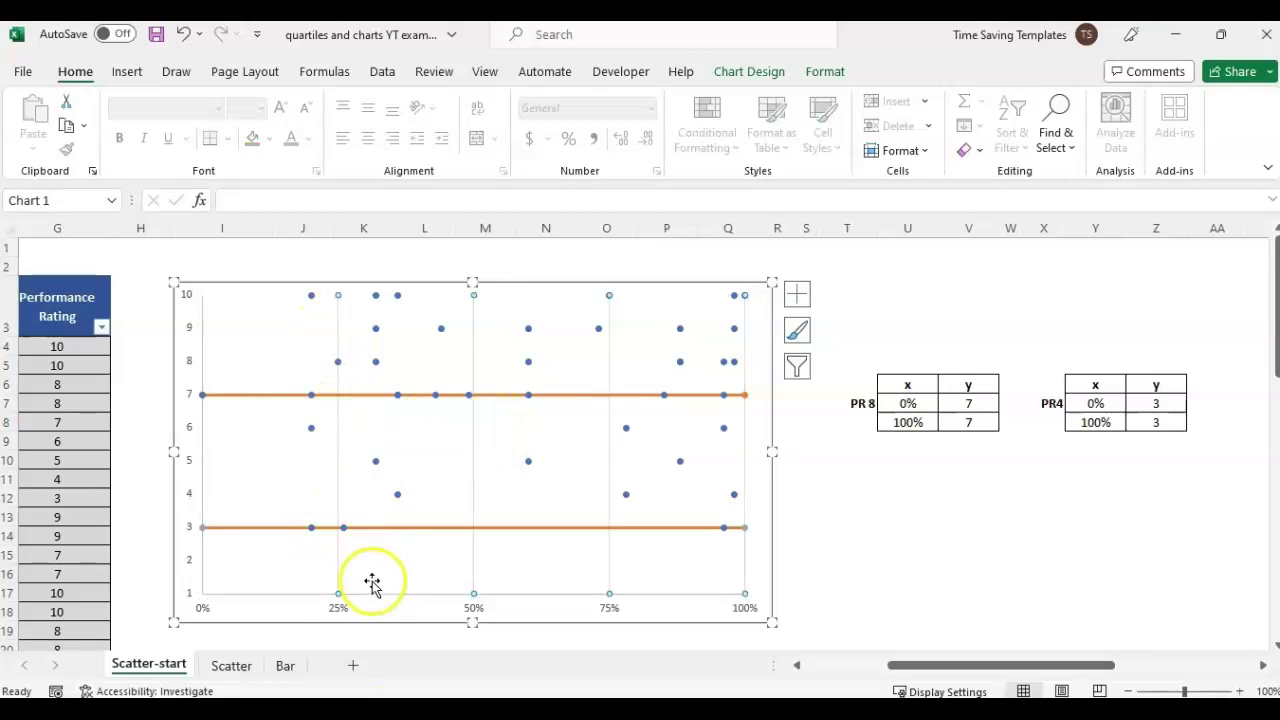
# Format the vertical quartile gridlines as solid blue lines, 2 pt wide.
pyautogui.rightClick(472, 550)
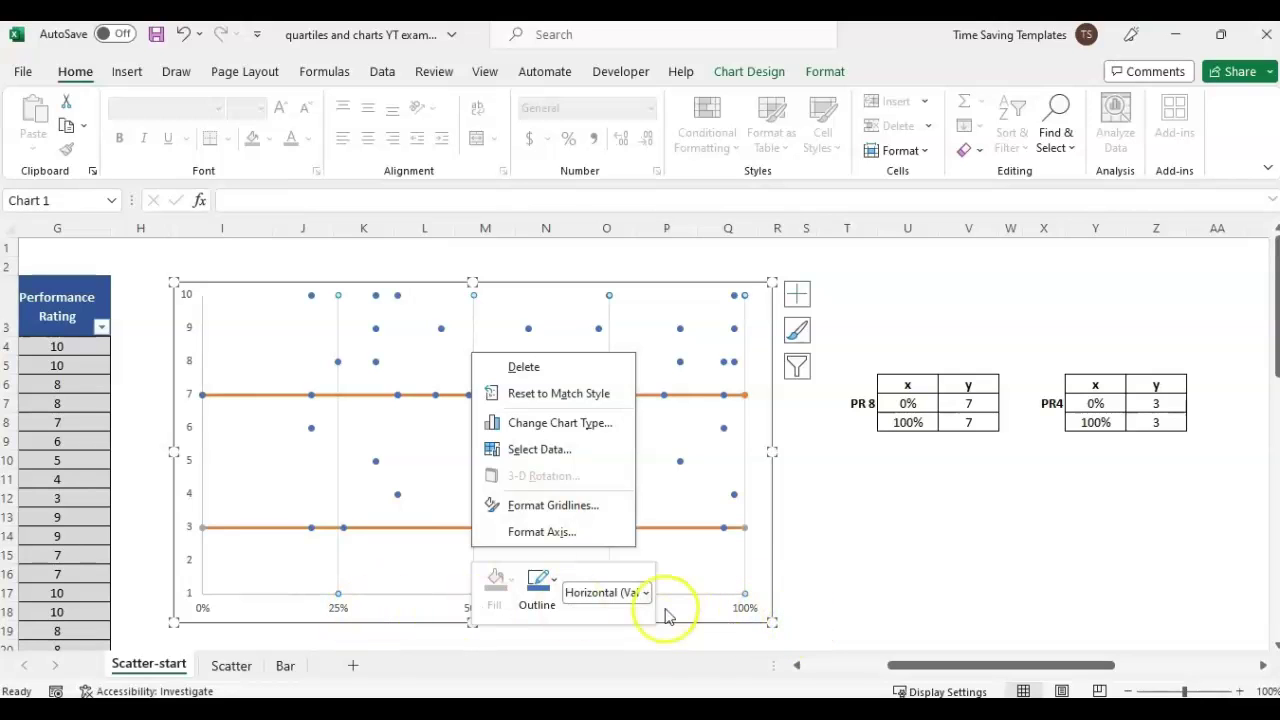
pyautogui.click(553, 507)
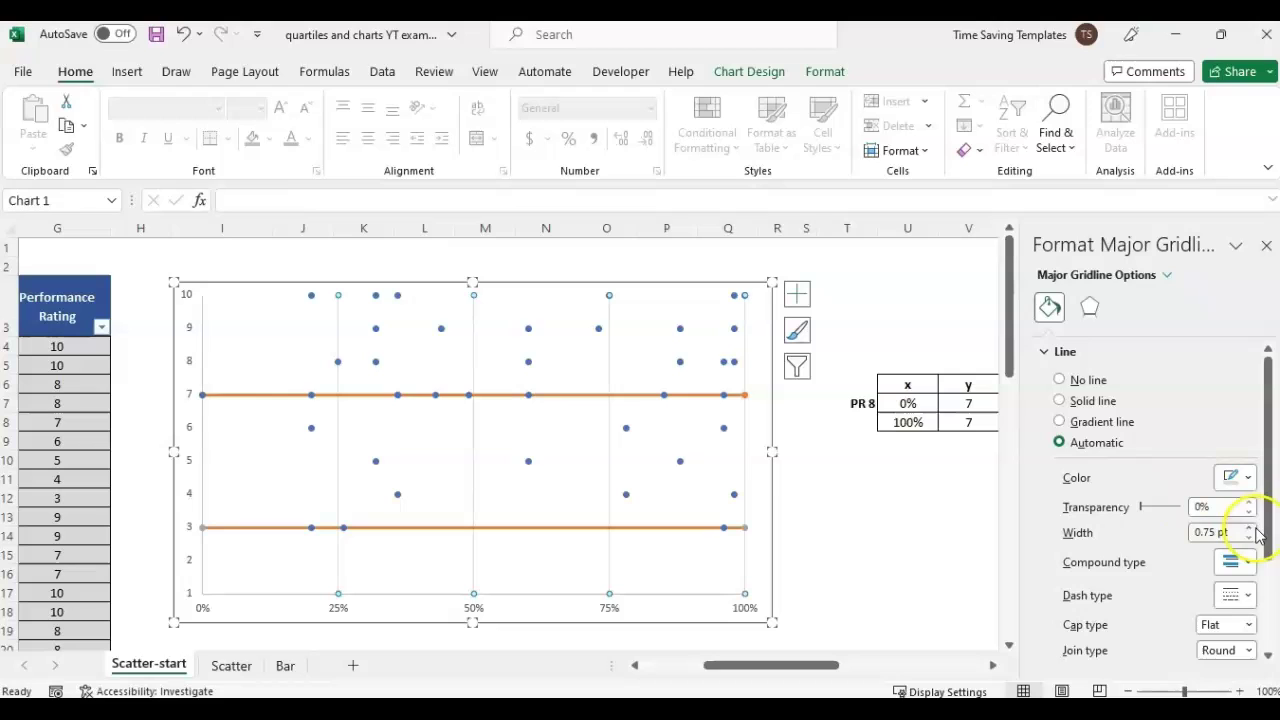
pyautogui.click(1093, 401)
pyautogui.click(1235, 477)
pyautogui.click(1194, 526)
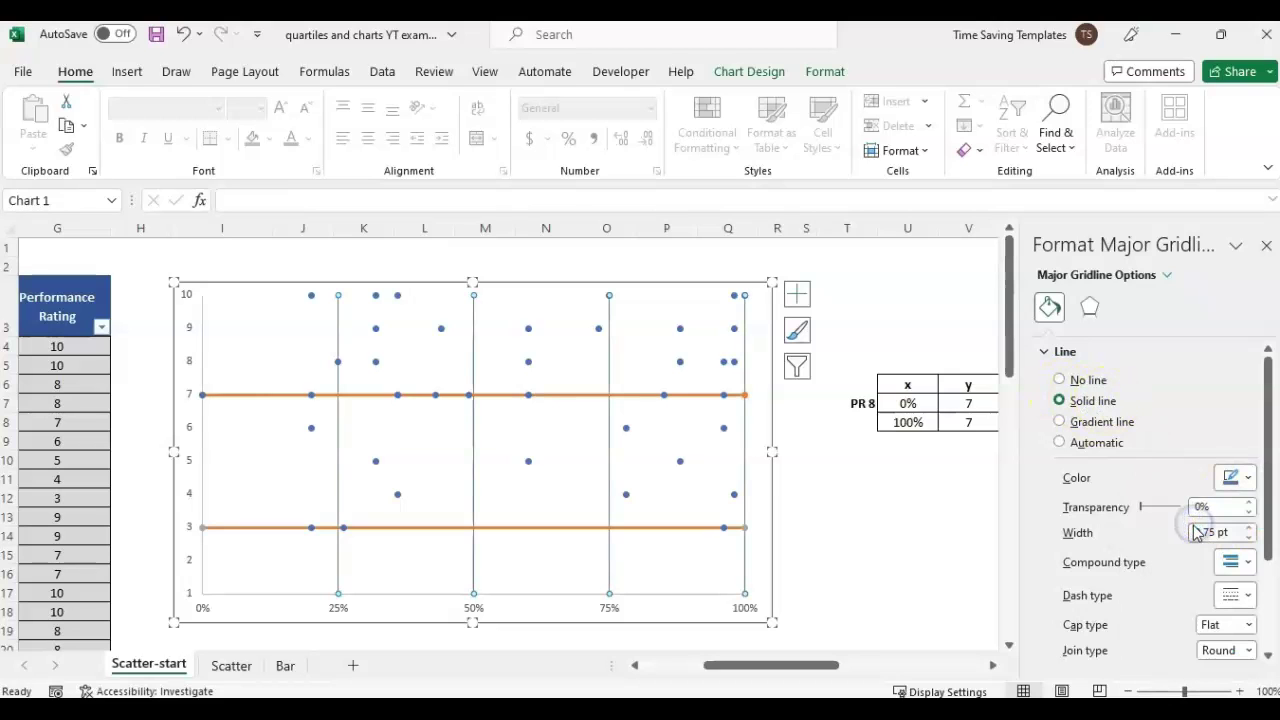
pyautogui.click(1250, 528)
pyautogui.click(1250, 528)
pyautogui.click(1250, 528)
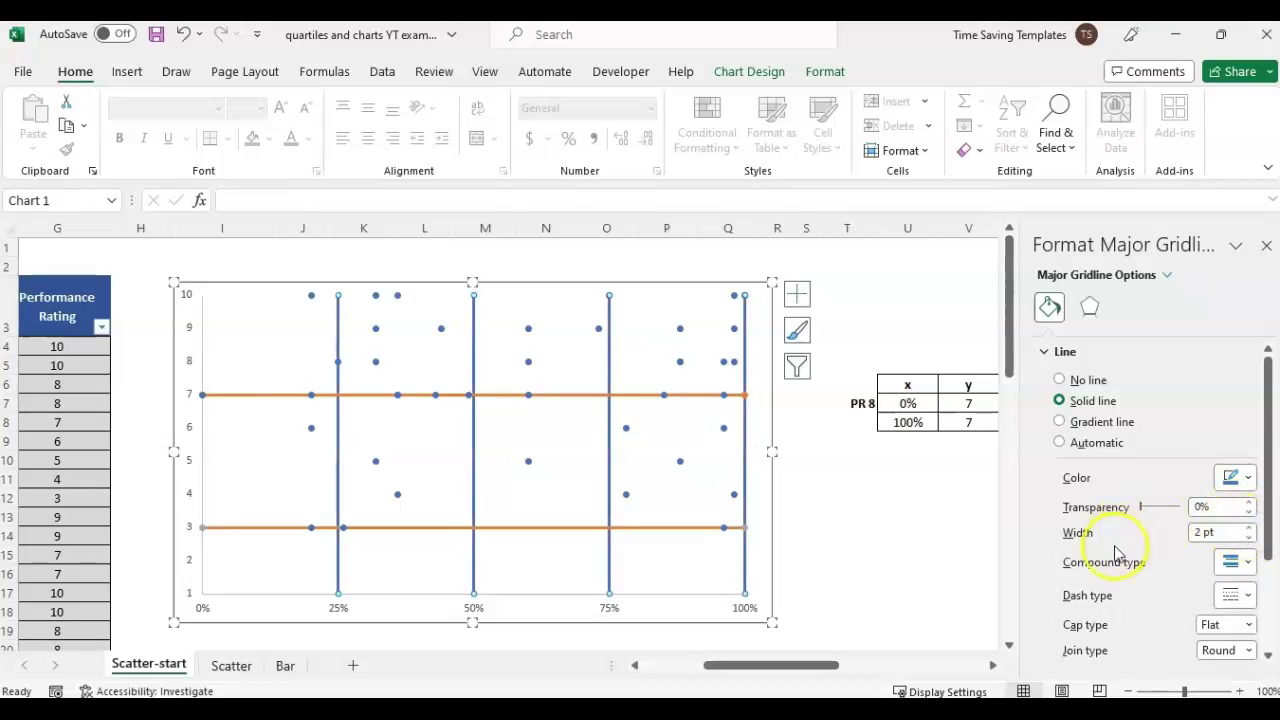
pyautogui.click(1266, 248)
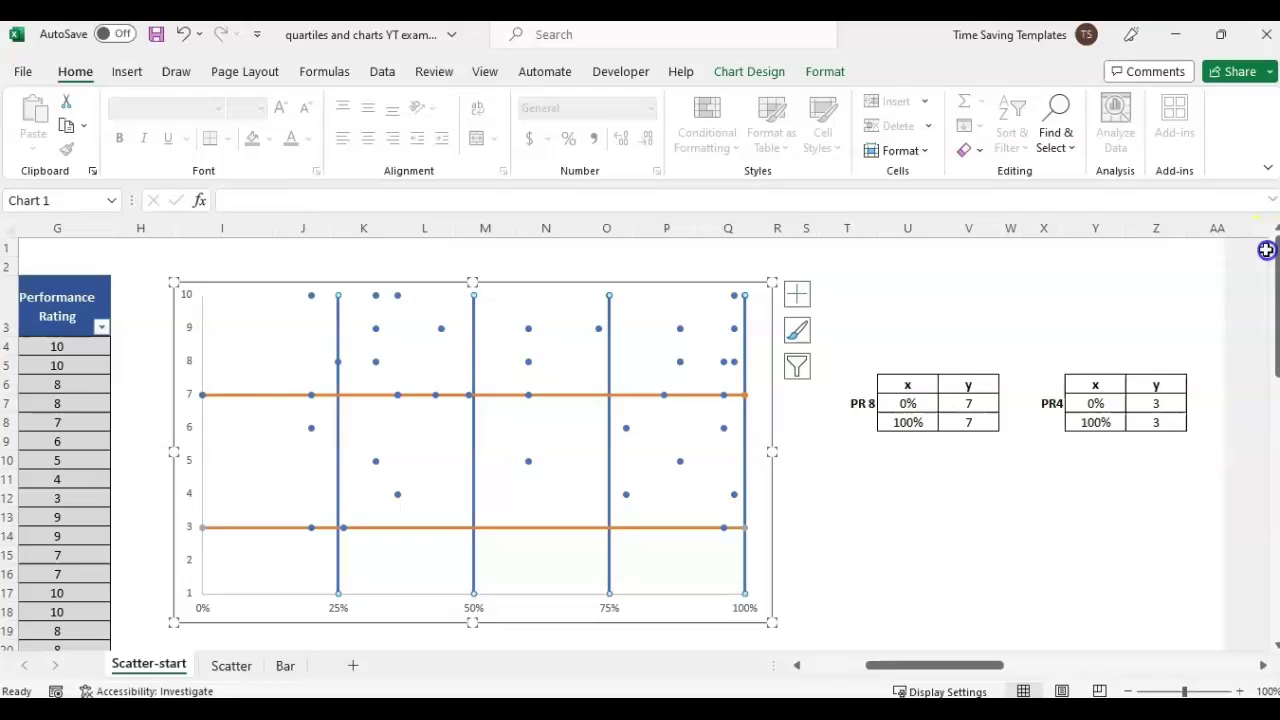
pyautogui.click(910, 533)
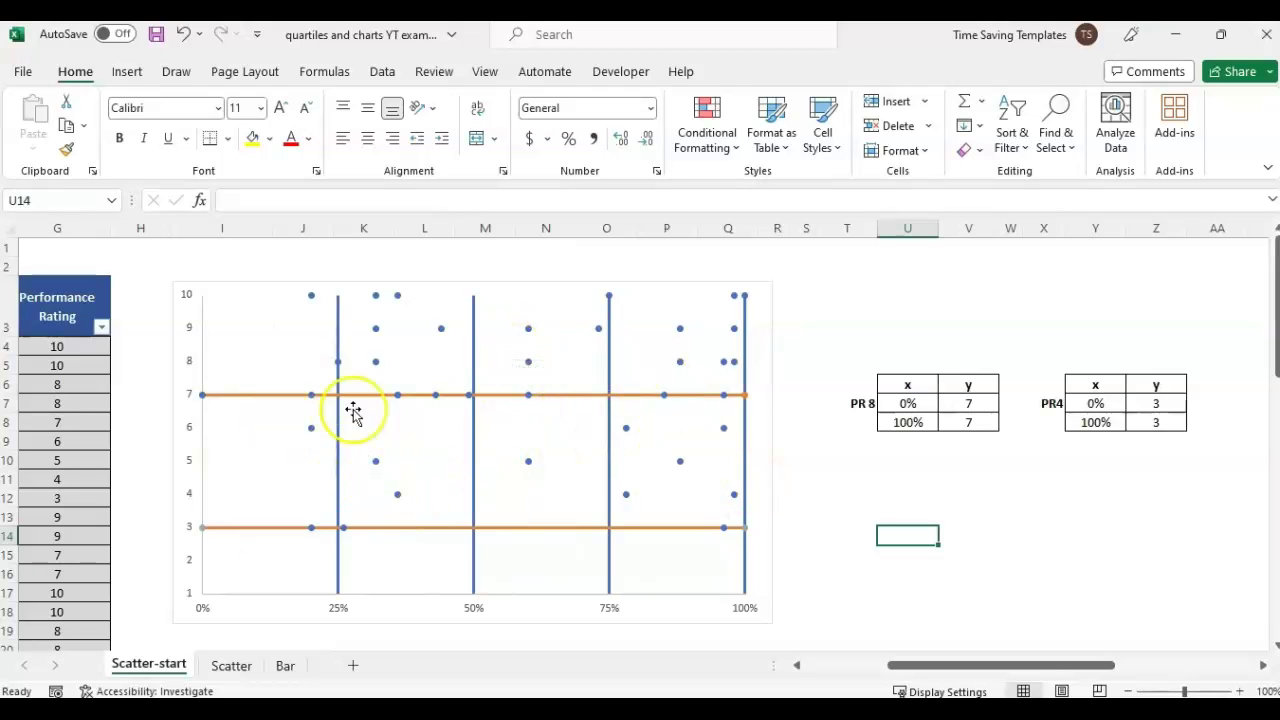
pyautogui.click(236, 665)
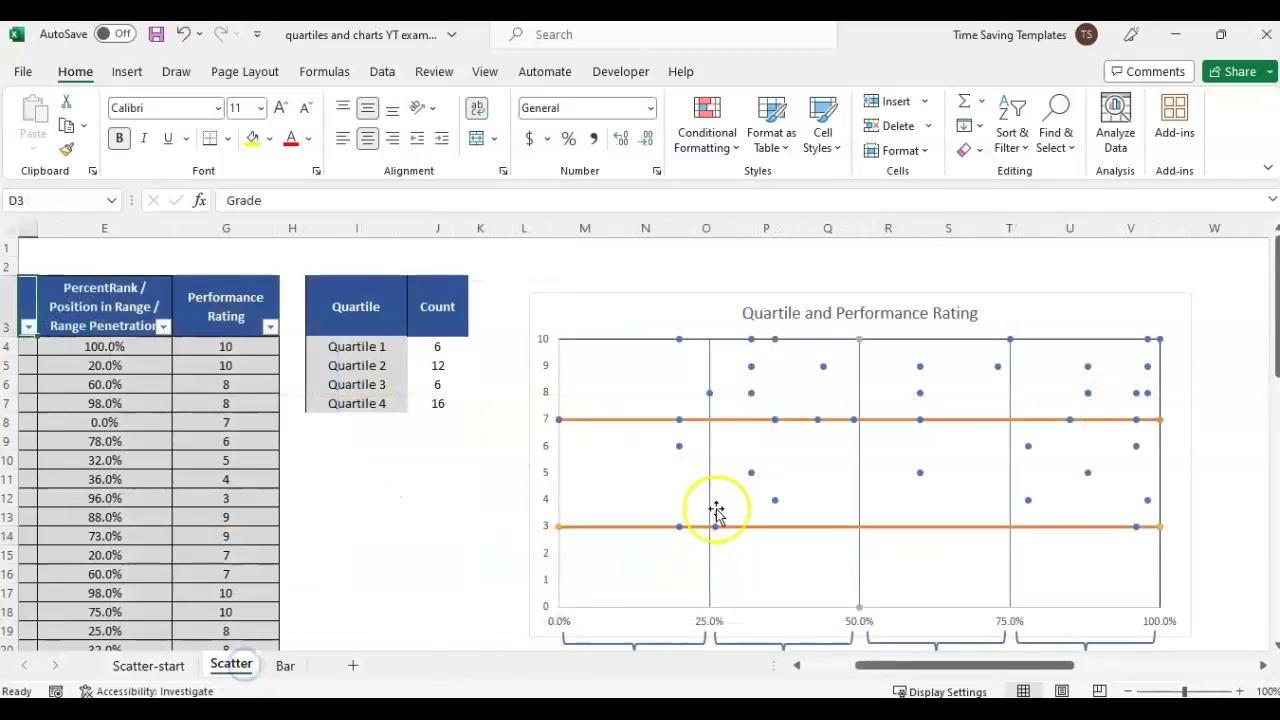
pyautogui.scroll(-1, 725, 503)
pyautogui.click(569, 569)
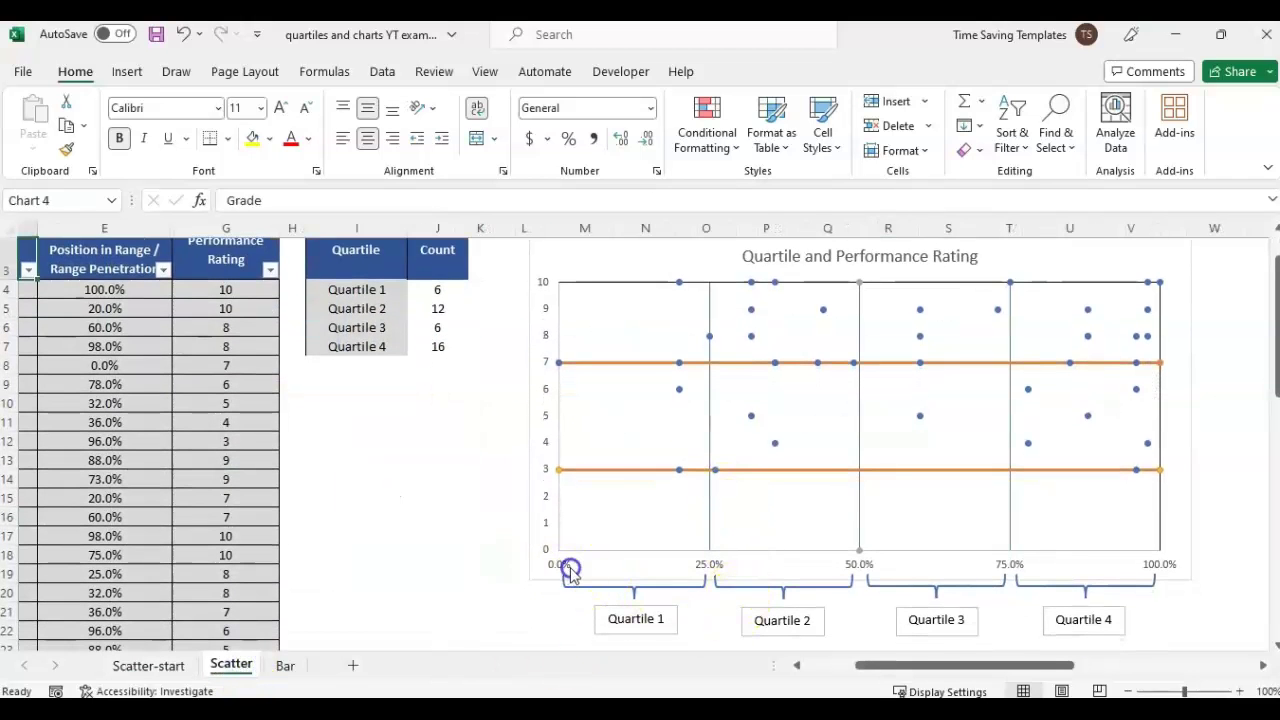
pyautogui.click(690, 588)
pyautogui.click(672, 622)
pyautogui.click(806, 620)
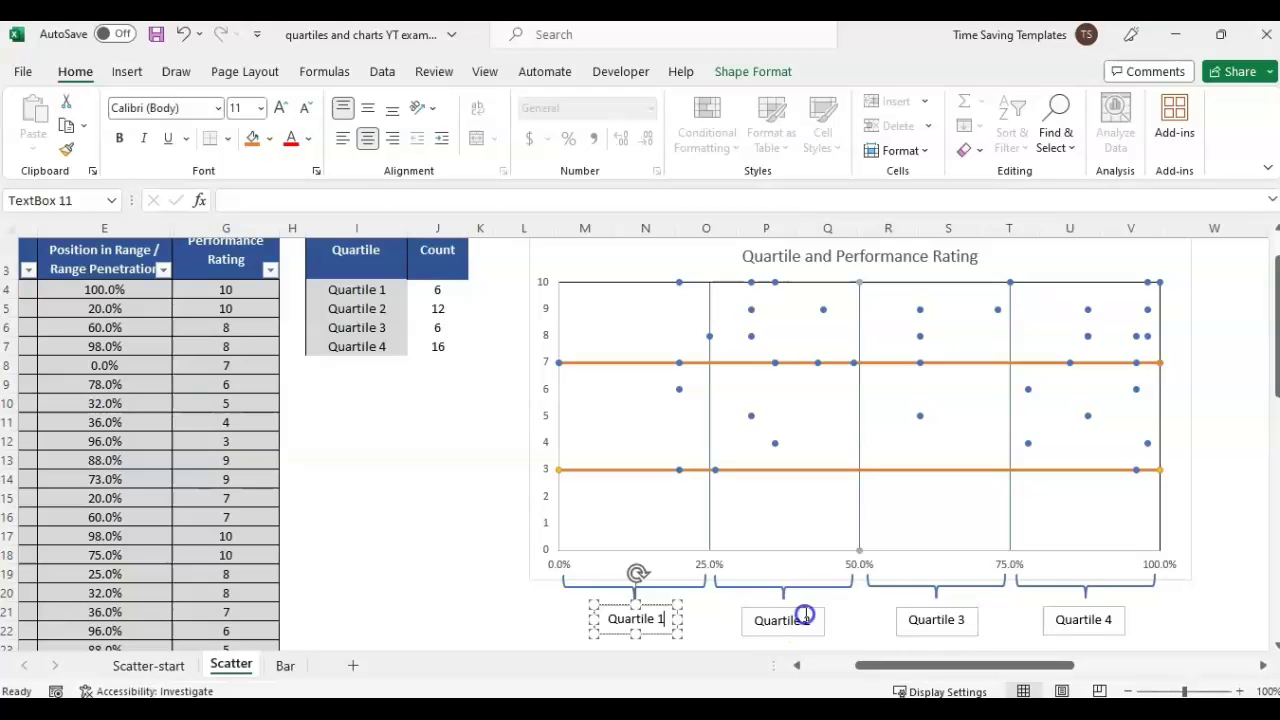
pyautogui.click(935, 592)
pyautogui.click(1085, 590)
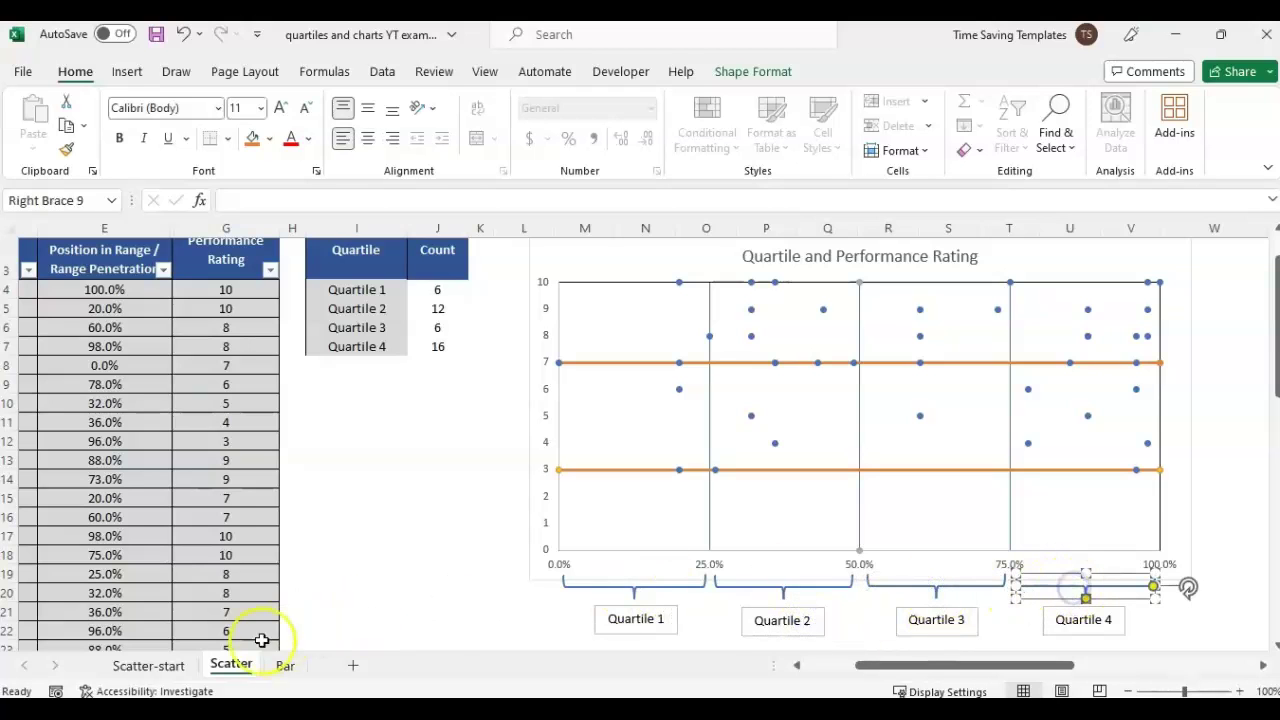
pyautogui.click(149, 666)
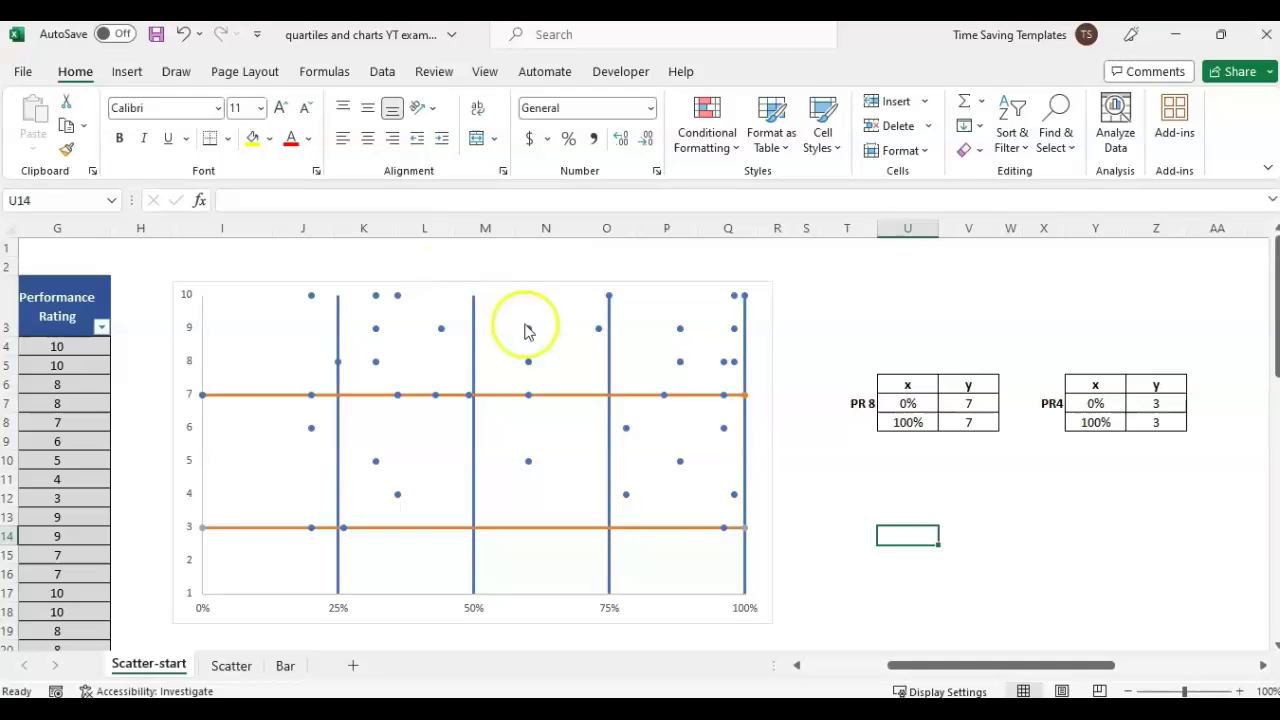
# Add a chart title placeholder above the scatter chart.
pyautogui.click(543, 357)
pyautogui.rightClick(546, 356)
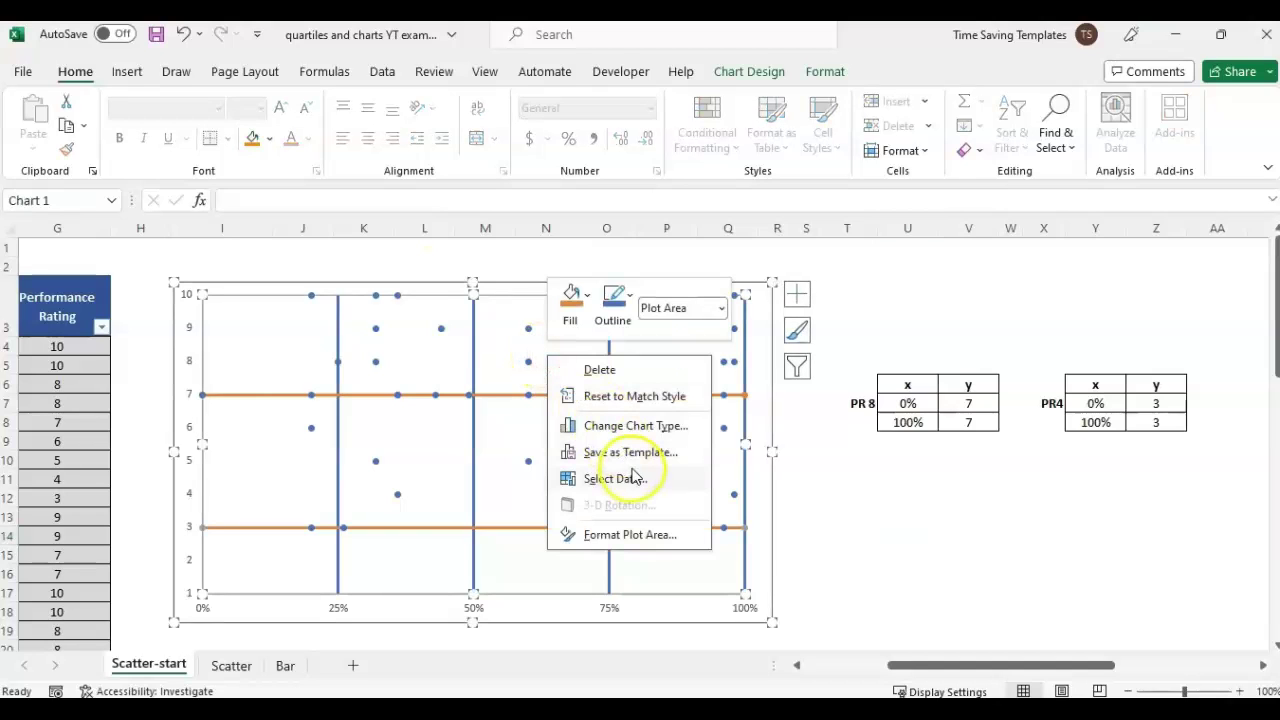
pyautogui.click(386, 331)
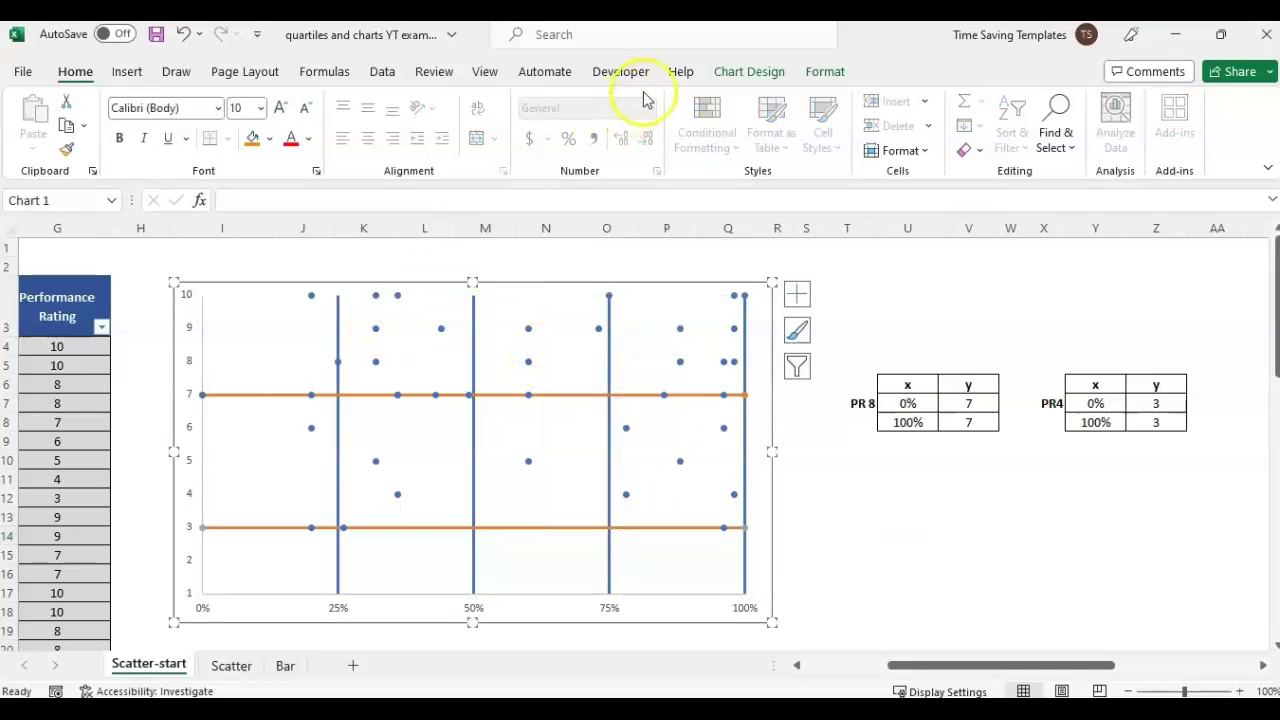
pyautogui.click(761, 78)
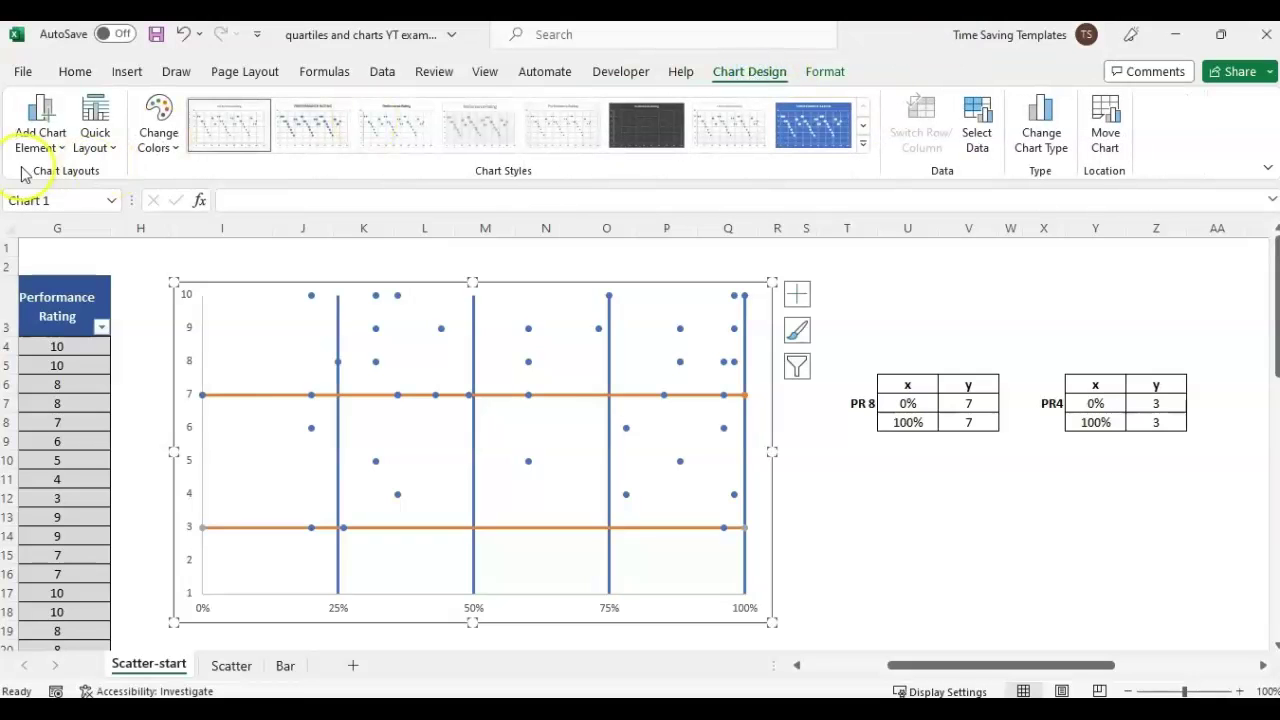
pyautogui.click(47, 145)
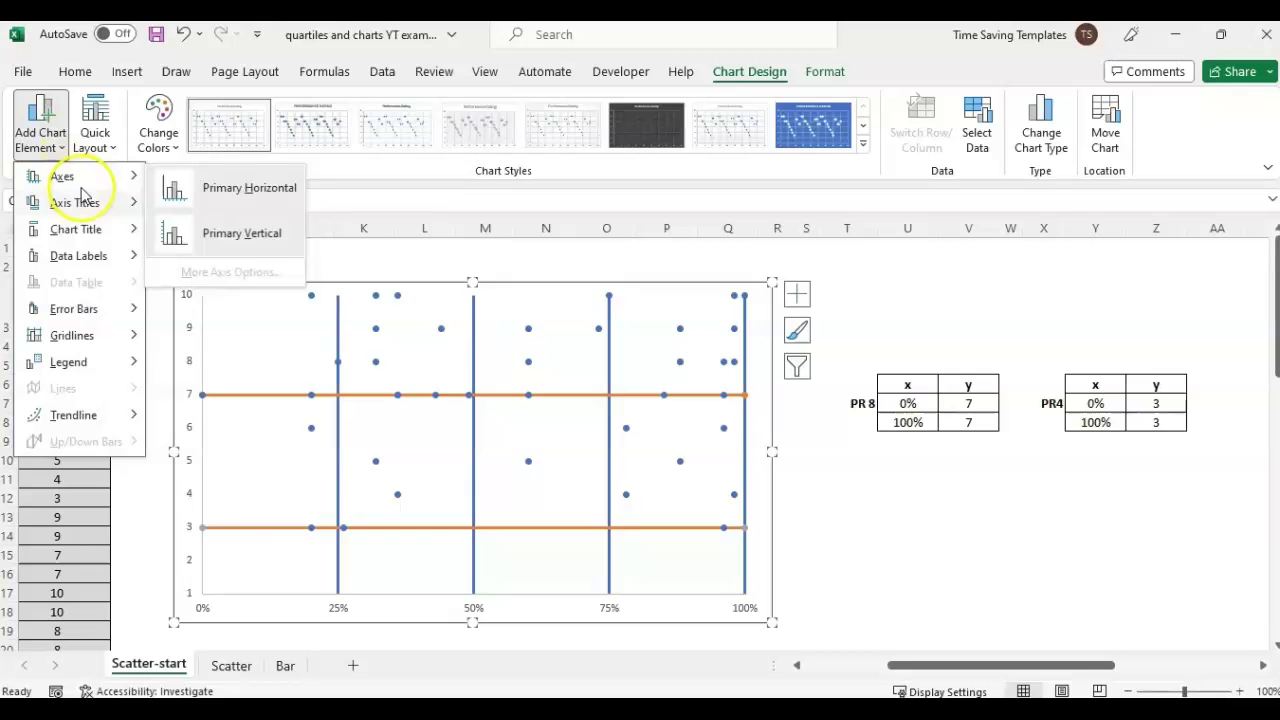
pyautogui.moveTo(108, 262)
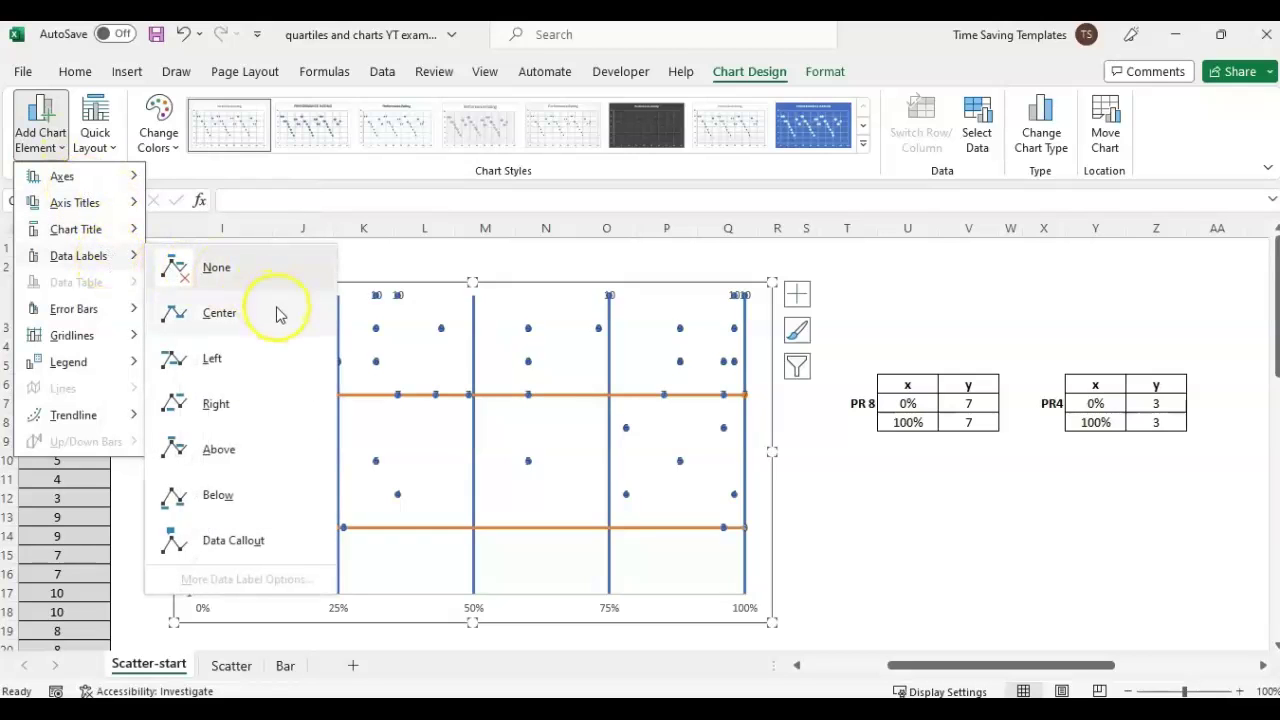
pyautogui.moveTo(120, 233)
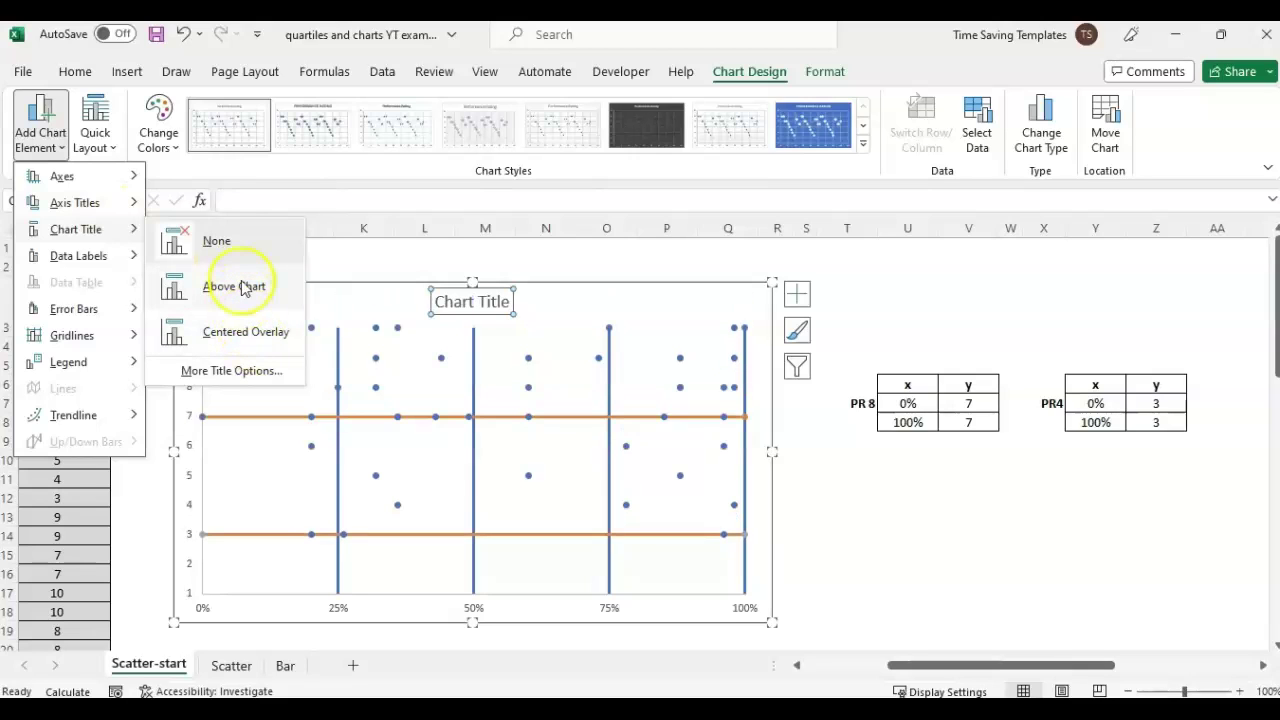
pyautogui.click(246, 289)
# Replace the title text with 'Quartiles by Performance Rating'.
pyautogui.tripleClick(500, 290)
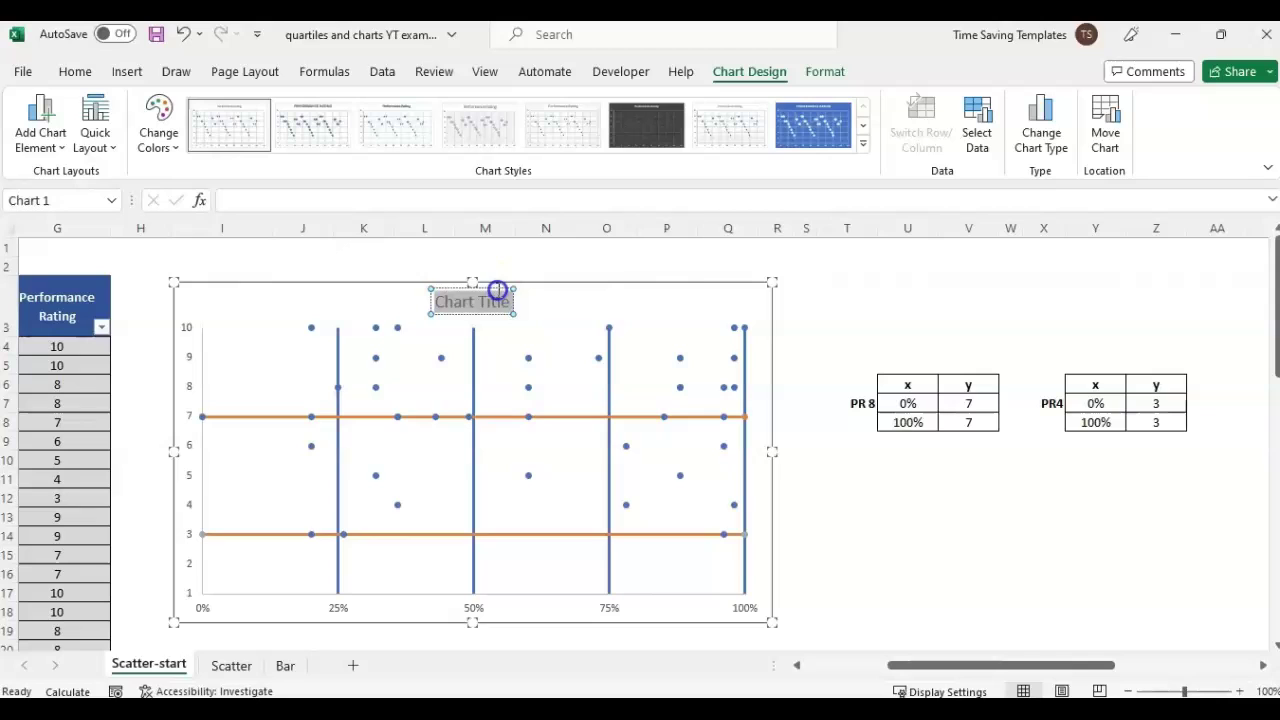
pyautogui.write('Qu')
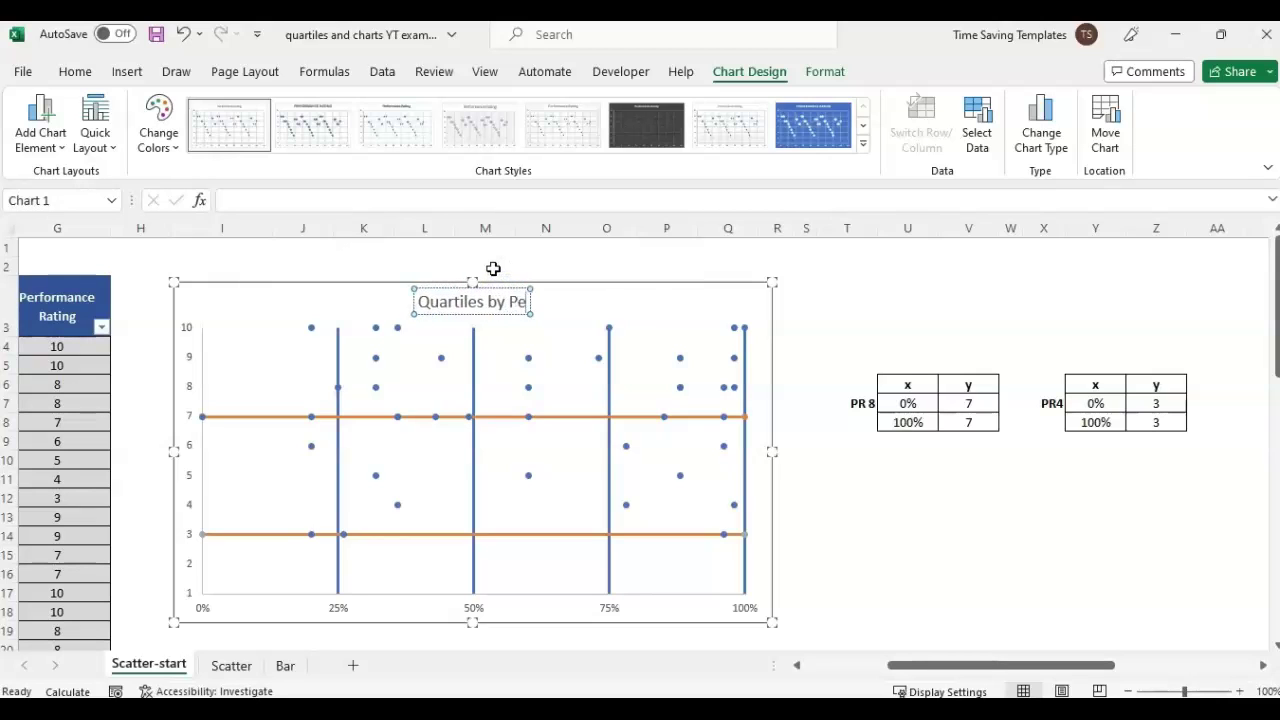
pyautogui.write('artiles by Performance Rati')
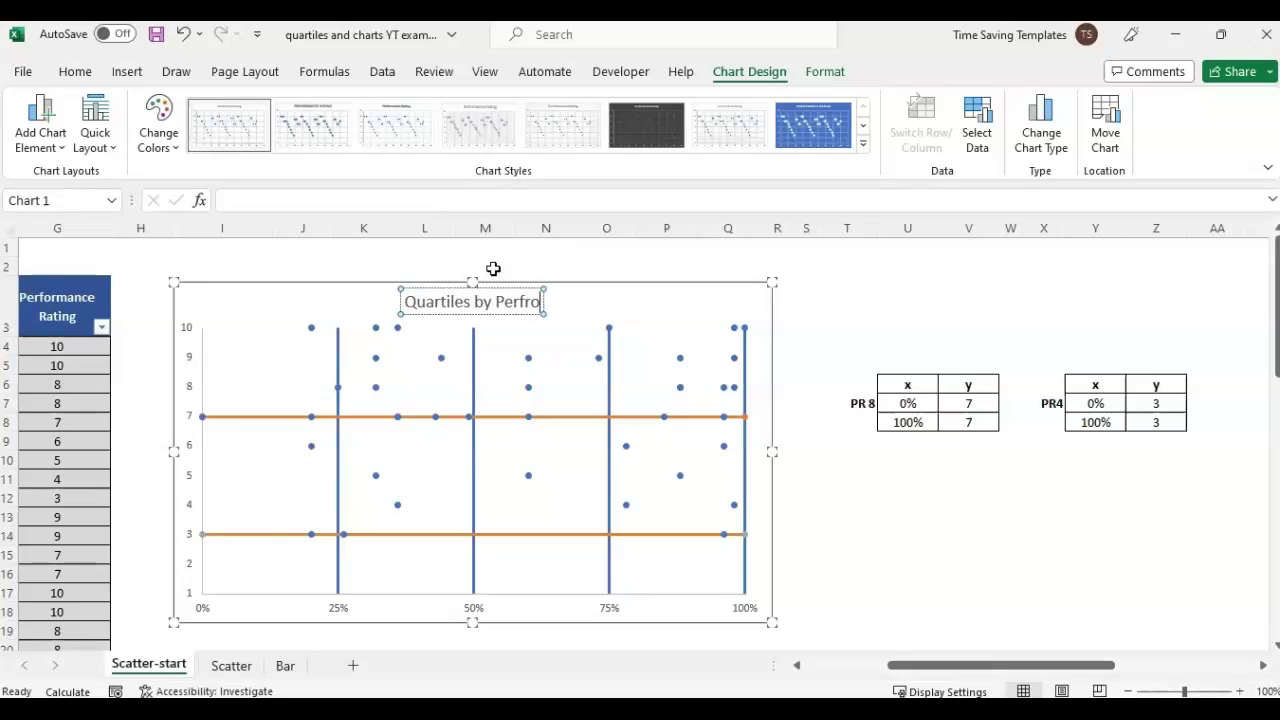
pyautogui.write('ng')
pyautogui.click(836, 422)
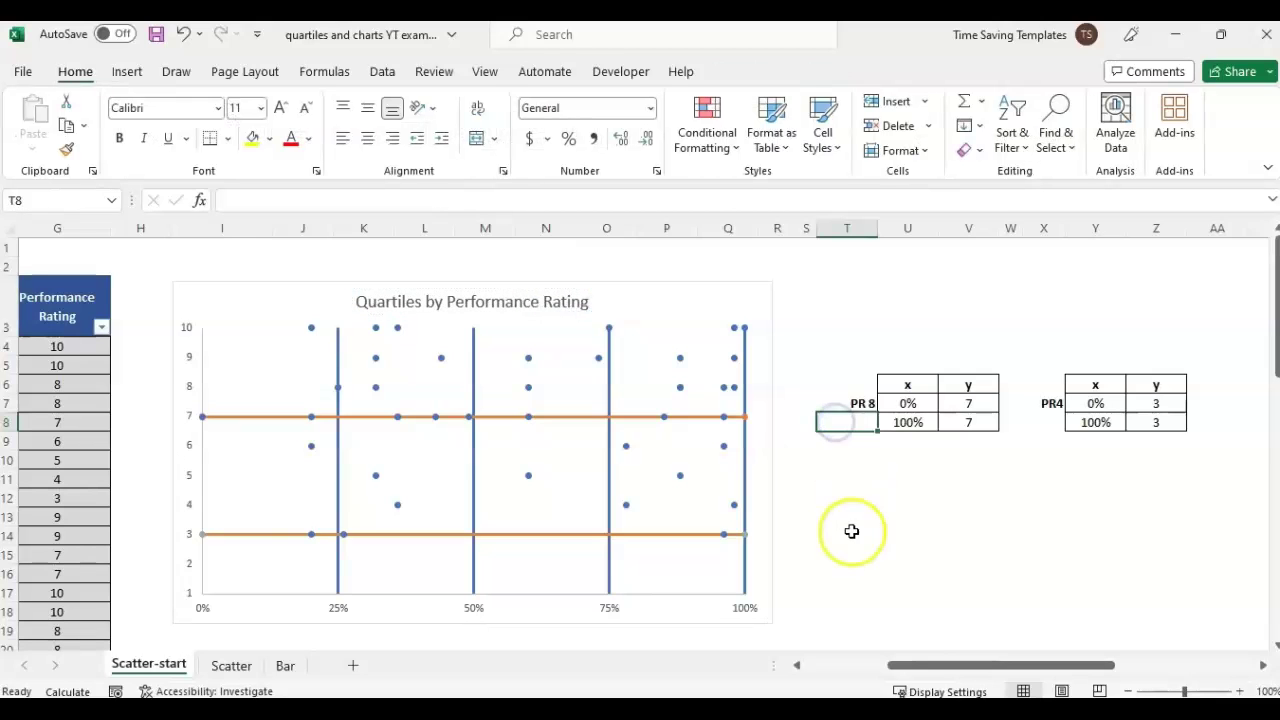
# Back on Scatter-start, inspect the Quartile column's IFS formula in cell B8.
pyautogui.click(958, 535)
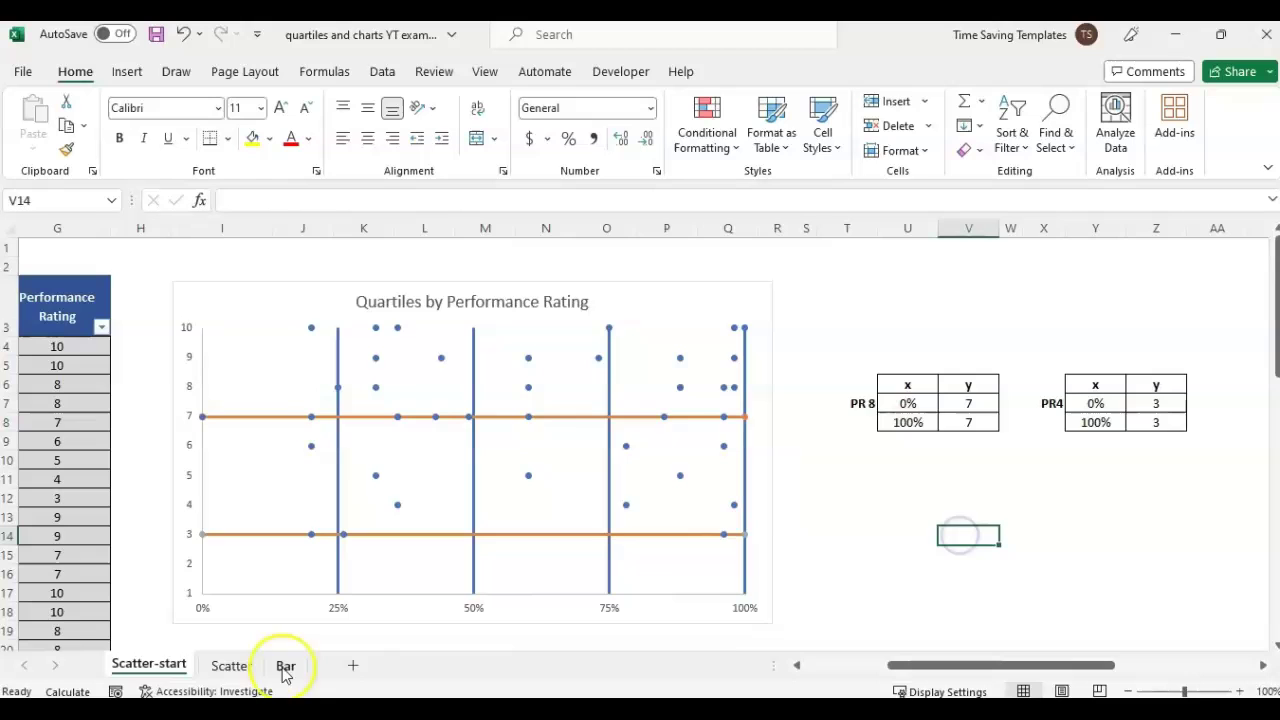
pyautogui.click(231, 665)
pyautogui.click(180, 668)
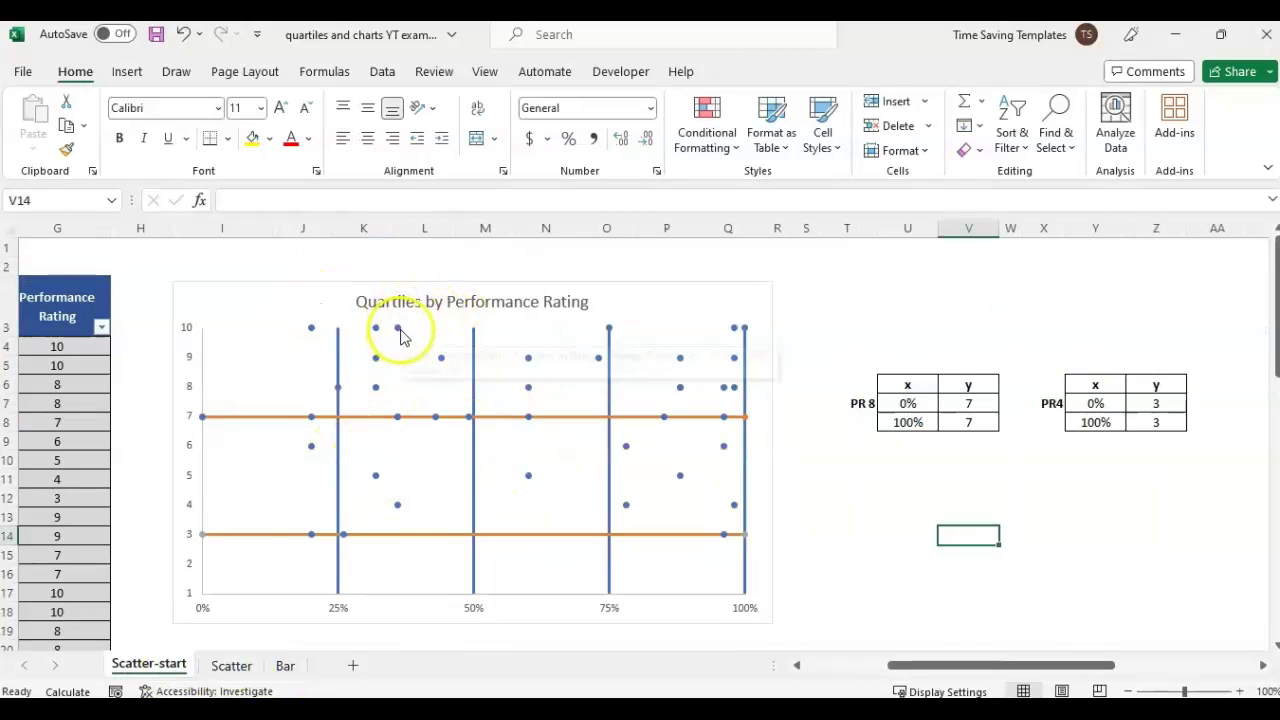
pyautogui.click(818, 646)
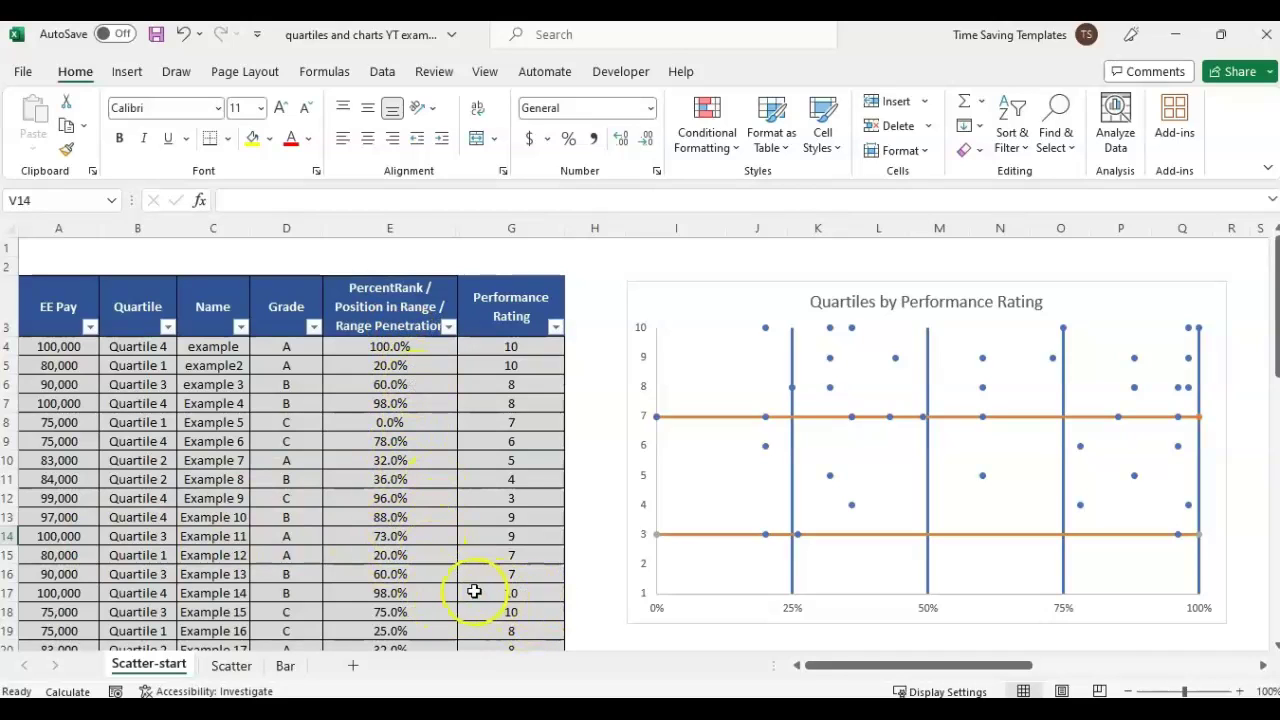
pyautogui.click(142, 298)
pyautogui.click(149, 224)
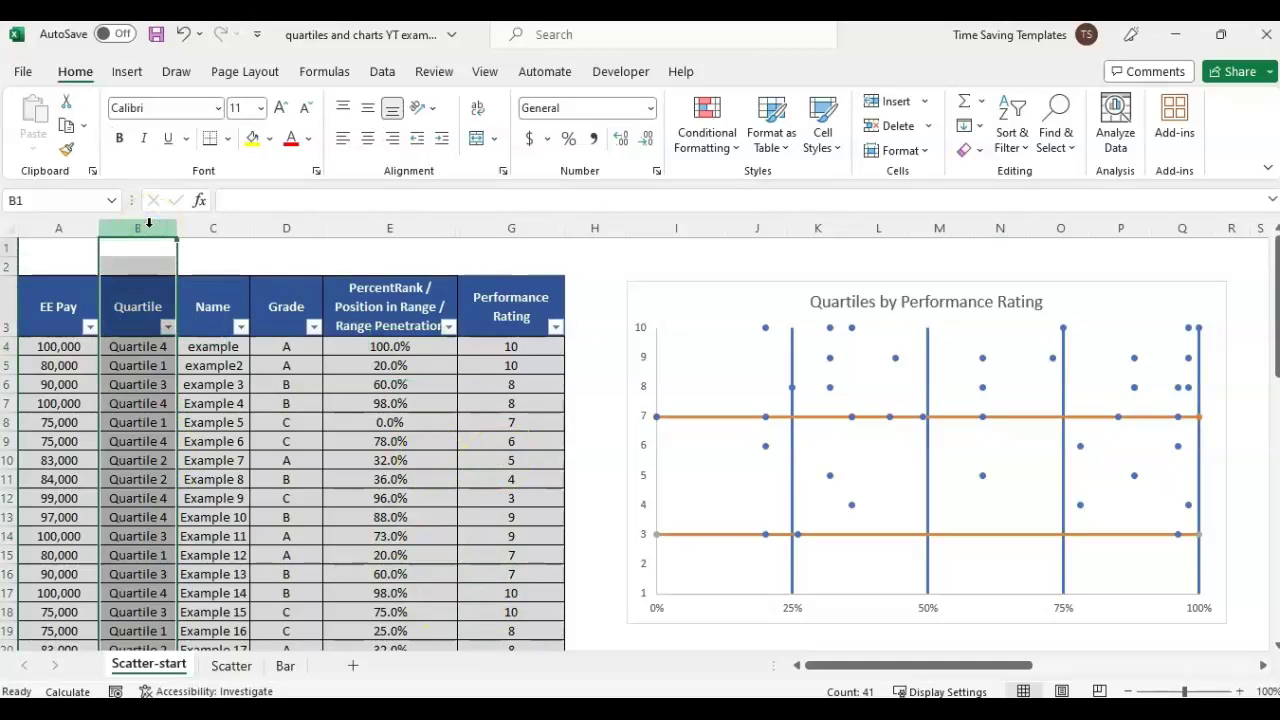
pyautogui.click(121, 426)
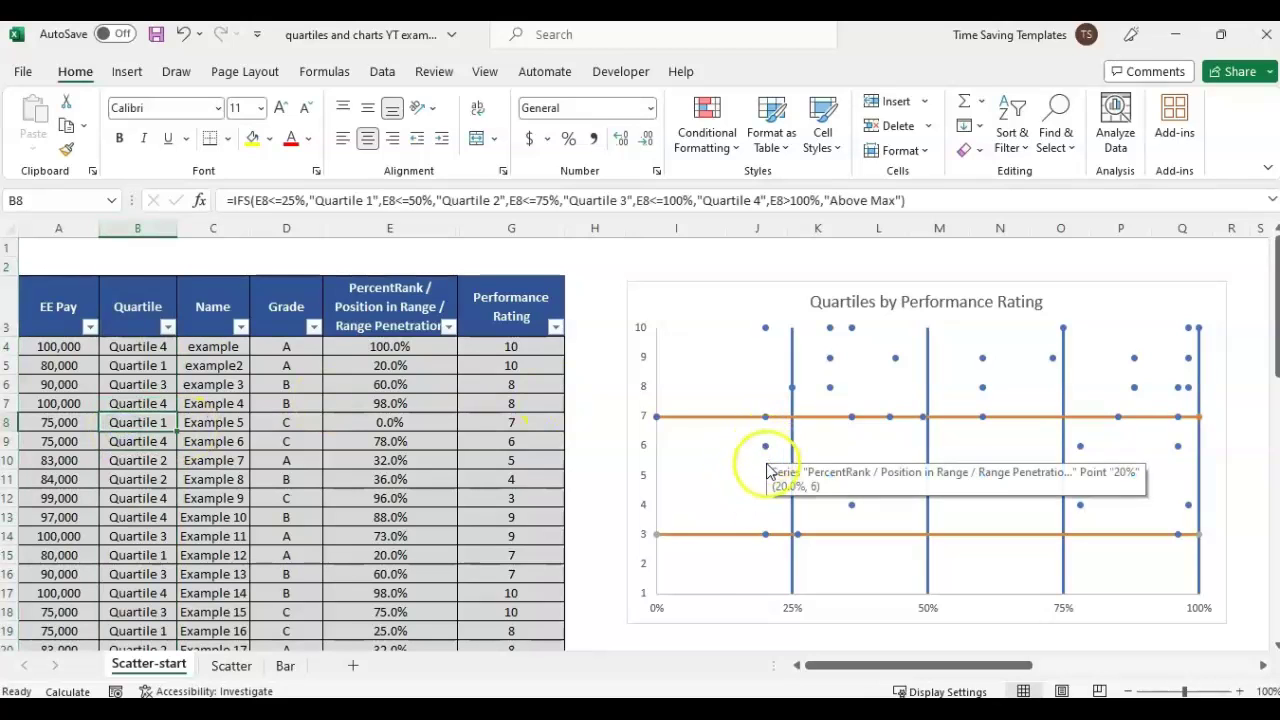
pyautogui.click(145, 228)
# Compare the chart's 20% data point with cell E15, then select the series and chart.
pyautogui.moveTo(766, 452)
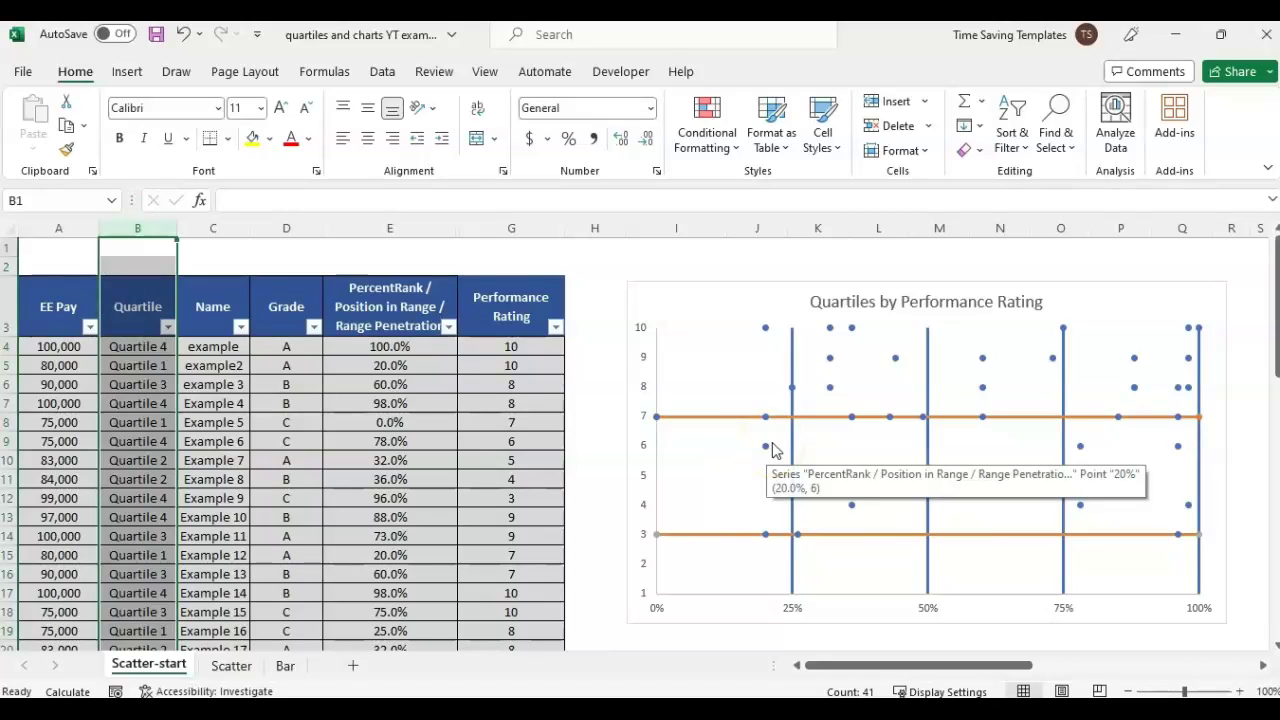
pyautogui.click(766, 448)
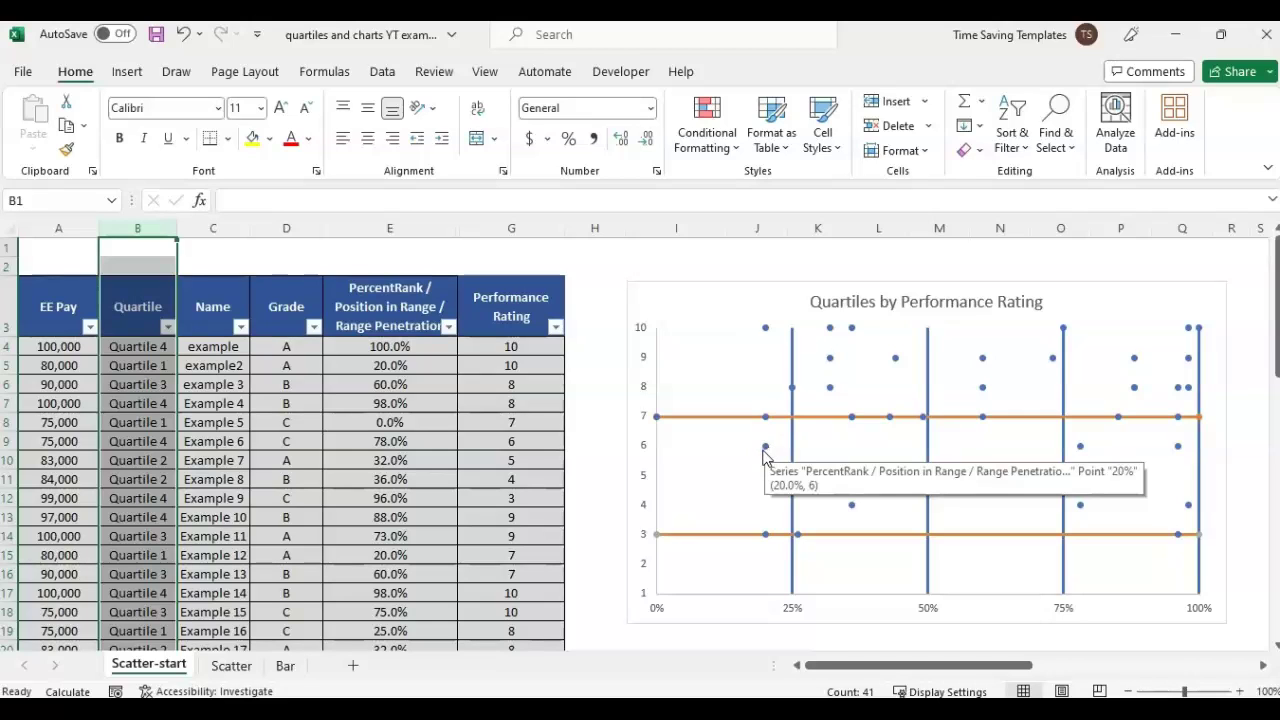
pyautogui.click(400, 550)
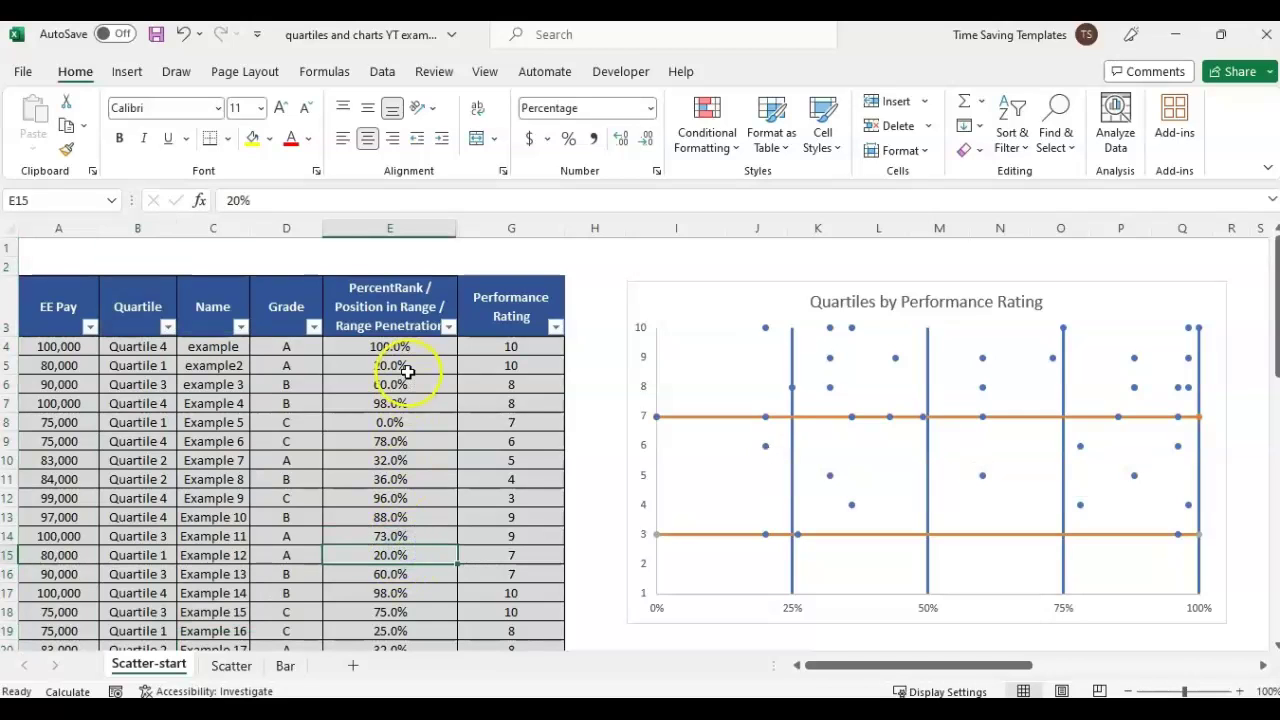
pyautogui.scroll(-7, 440, 535)
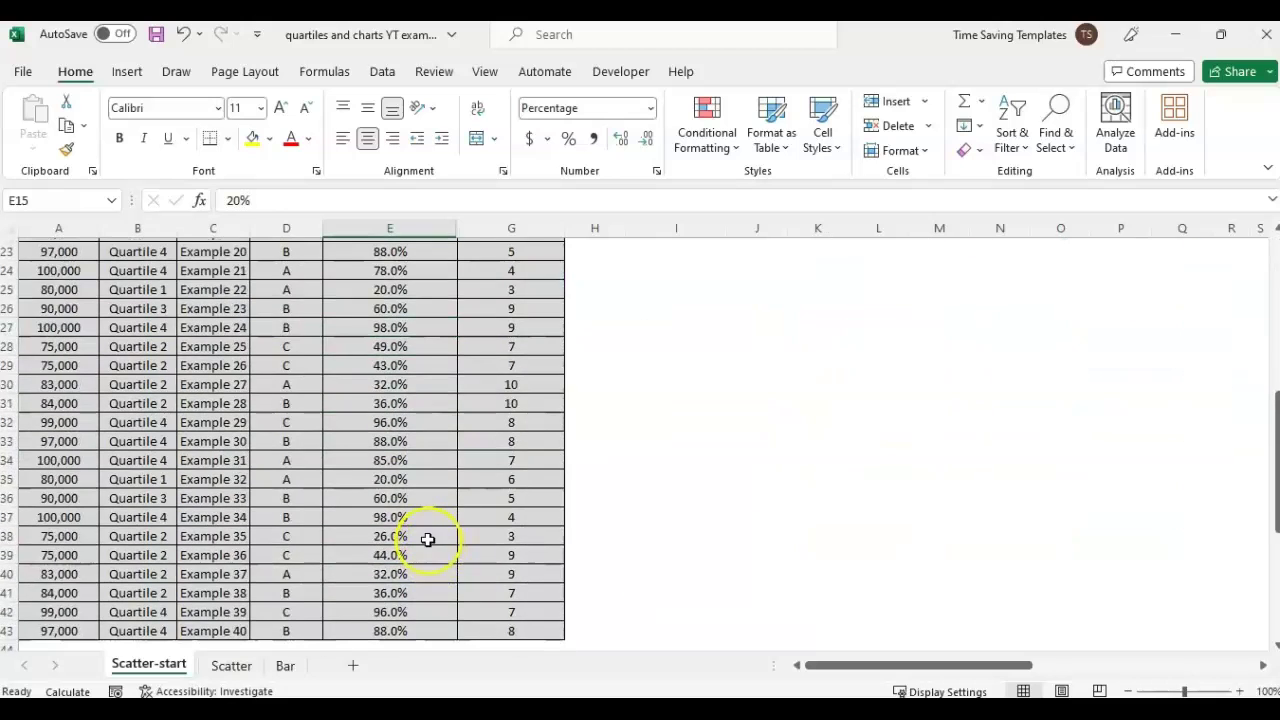
pyautogui.scroll(7, 416, 410)
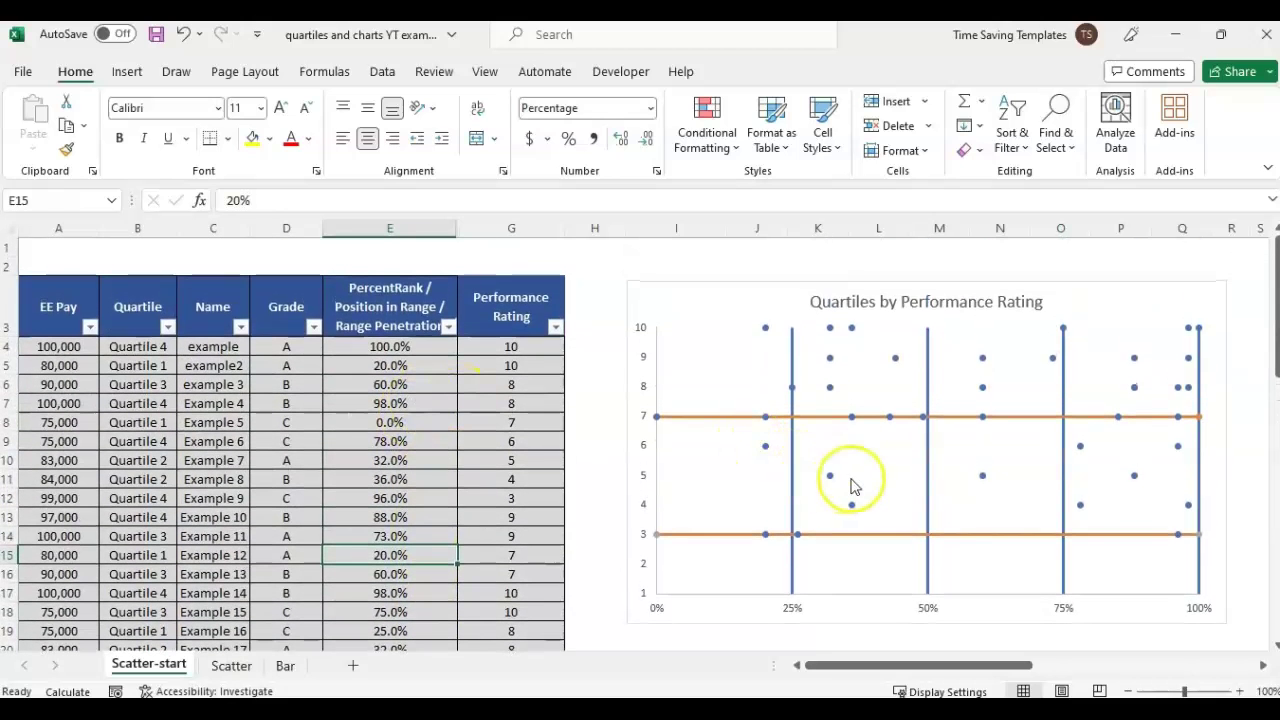
pyautogui.click(830, 358)
pyautogui.moveTo(767, 453)
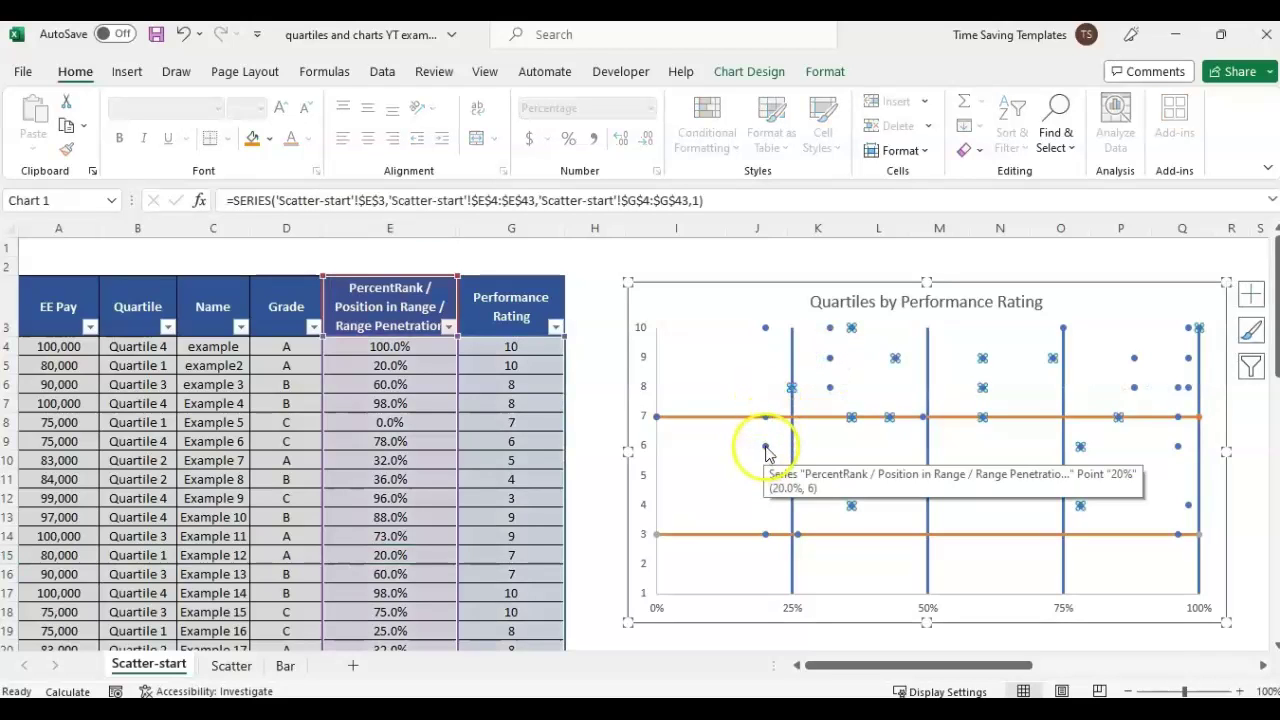
pyautogui.click(971, 372)
pyautogui.click(1131, 306)
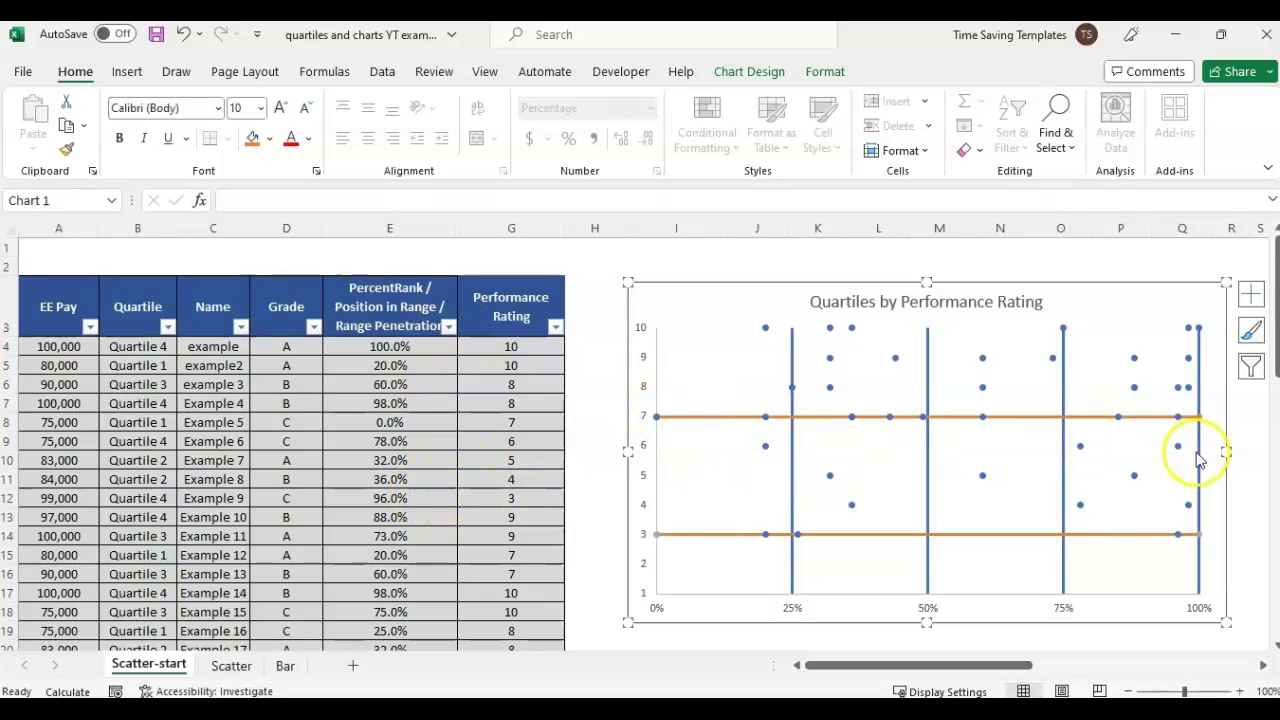
# On the Bar sheet, drag the Headcount by Quartile and Grade Level chart larger.
pyautogui.click(287, 666)
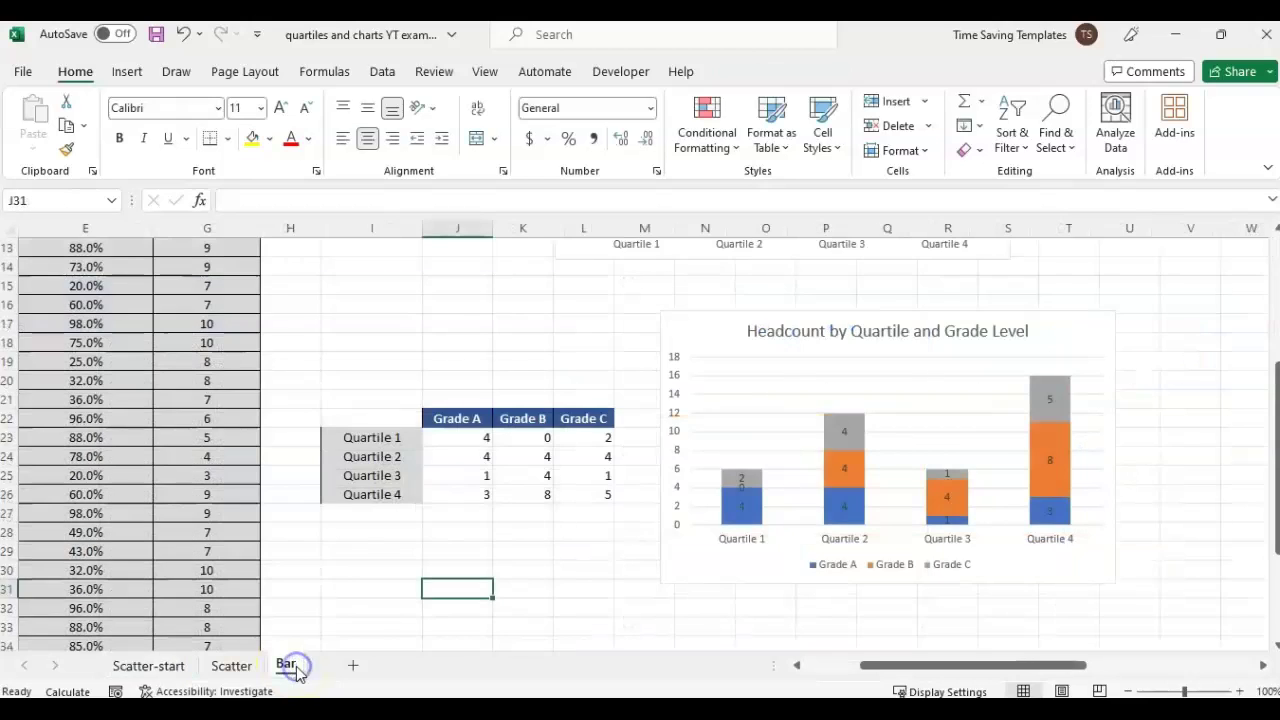
pyautogui.click(1050, 560)
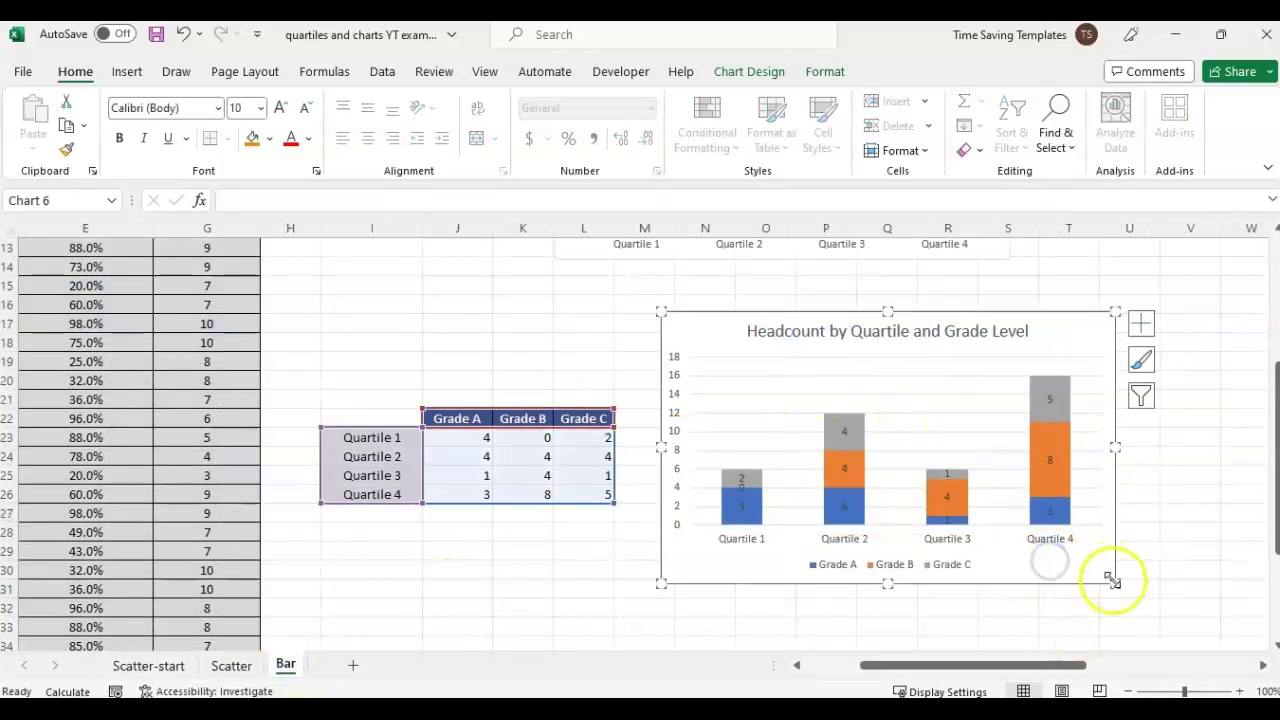
pyautogui.moveTo(1113, 582); pyautogui.dragTo(1216, 616)
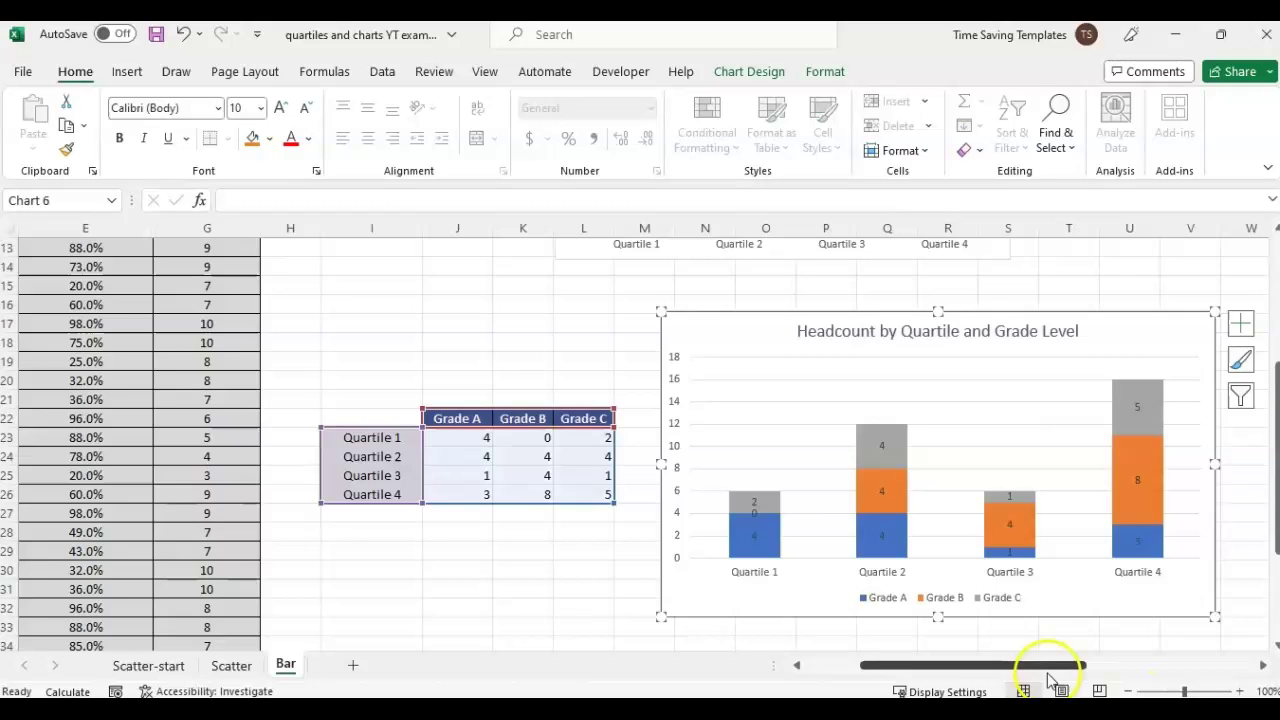
pyautogui.moveTo(1042, 667); pyautogui.dragTo(1090, 666)
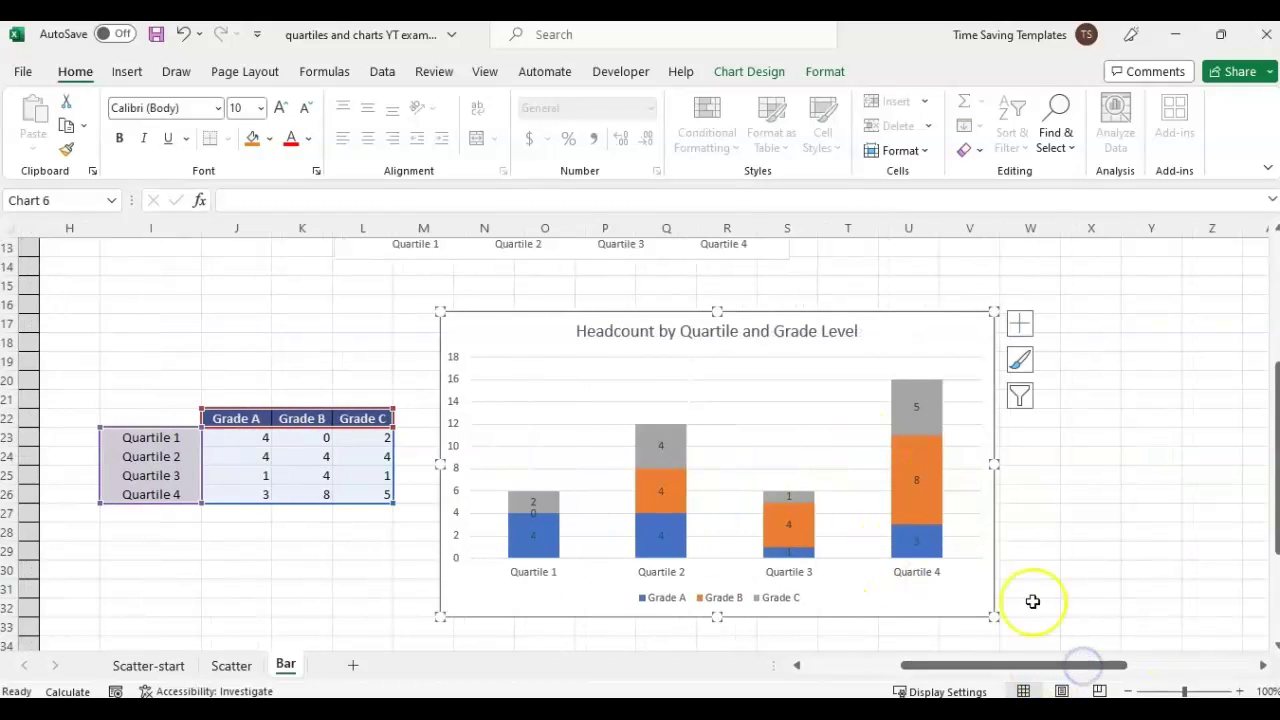
pyautogui.click(1035, 642)
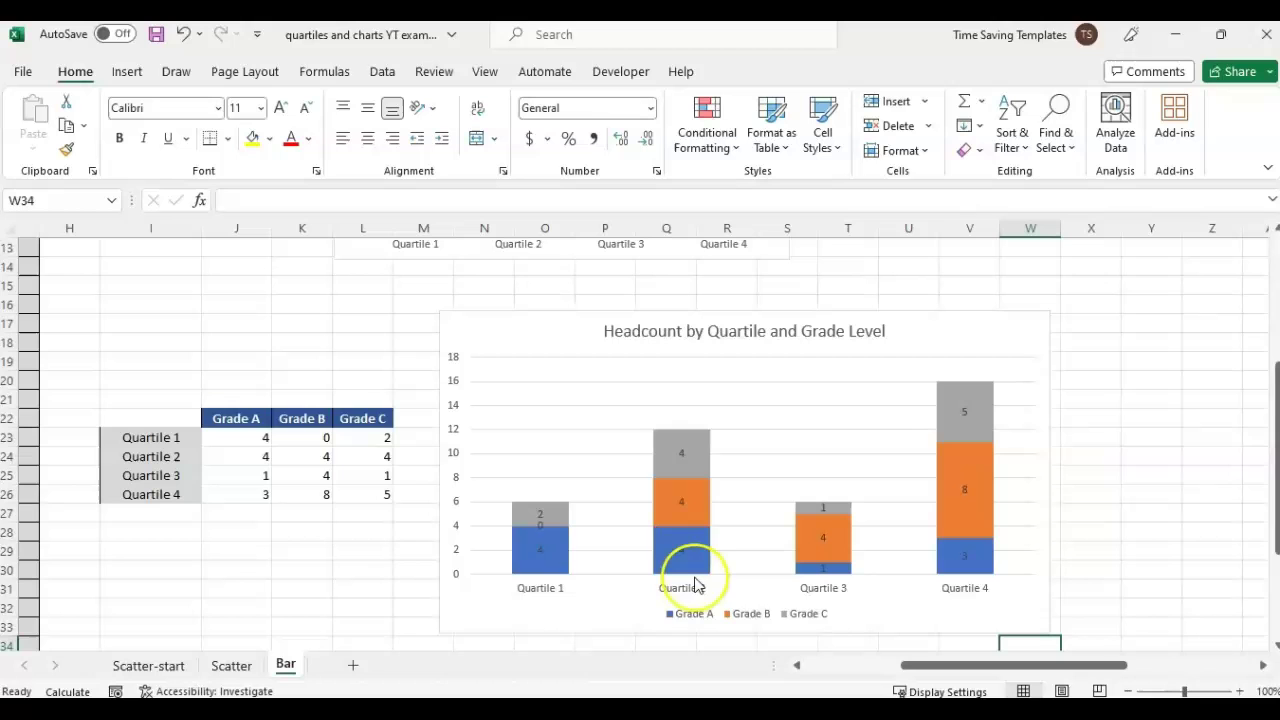
pyautogui.scroll(-1, 886, 524)
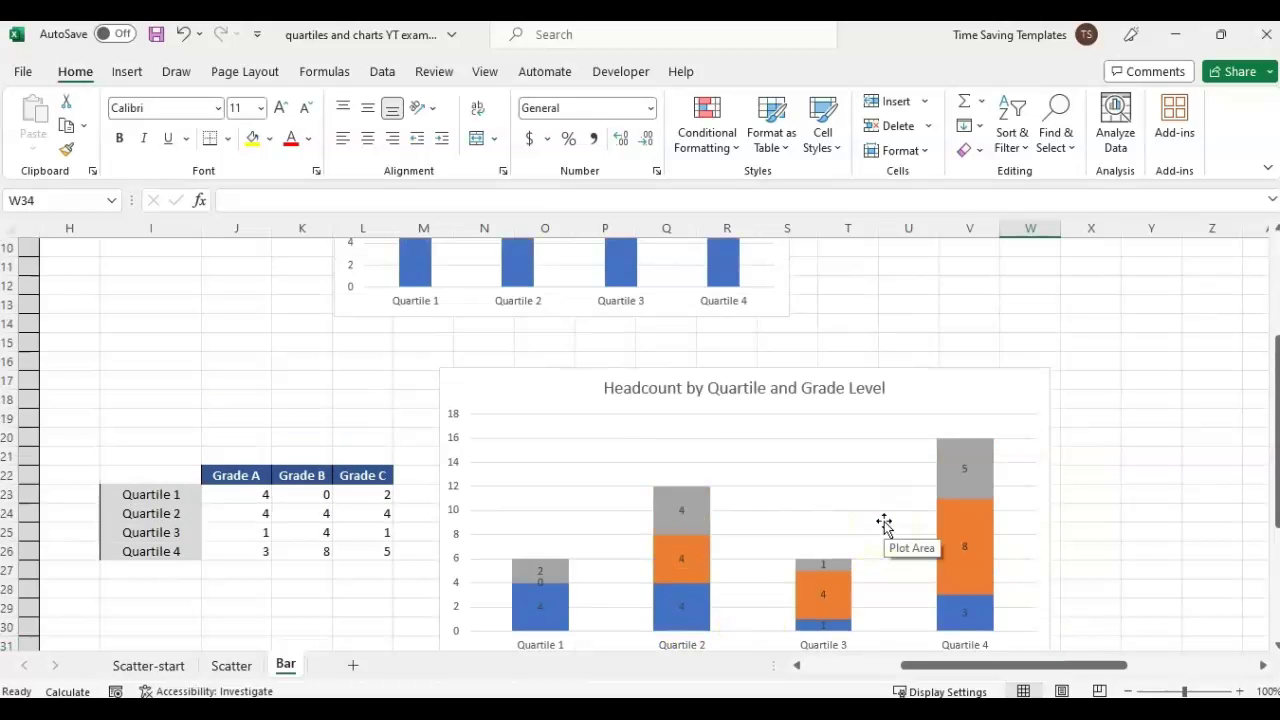
pyautogui.scroll(1, 886, 530)
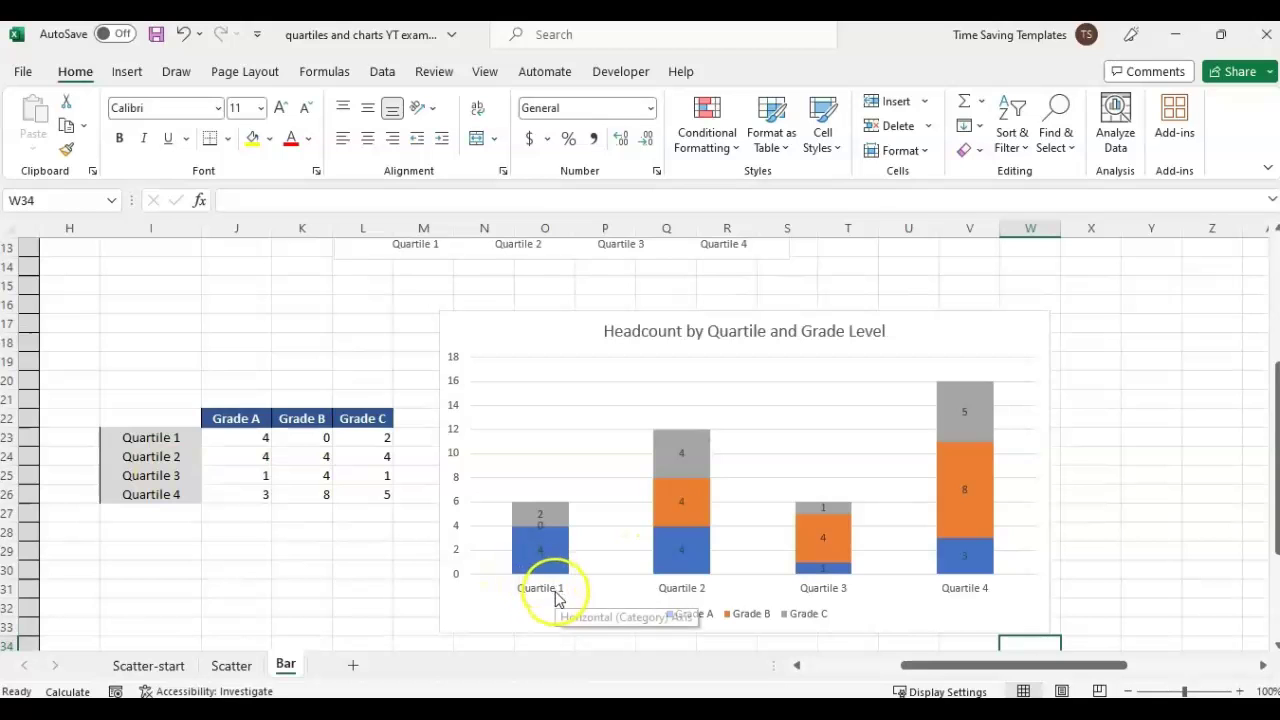
# Review the Scatter-start chart and the Bar sheet, ending back on Scatter-start.
pyautogui.click(150, 664)
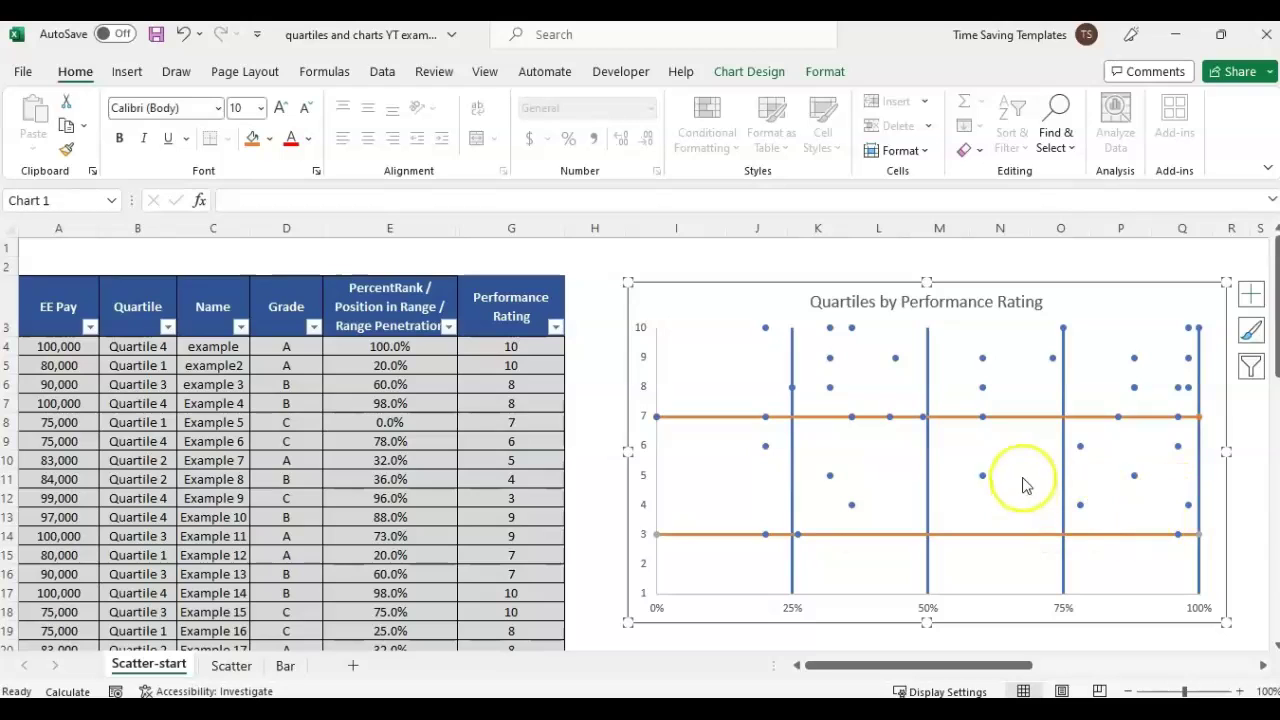
pyautogui.moveTo(1020, 666); pyautogui.dragTo(1060, 676)
pyautogui.click(858, 503)
pyautogui.scroll(1, 915, 541)
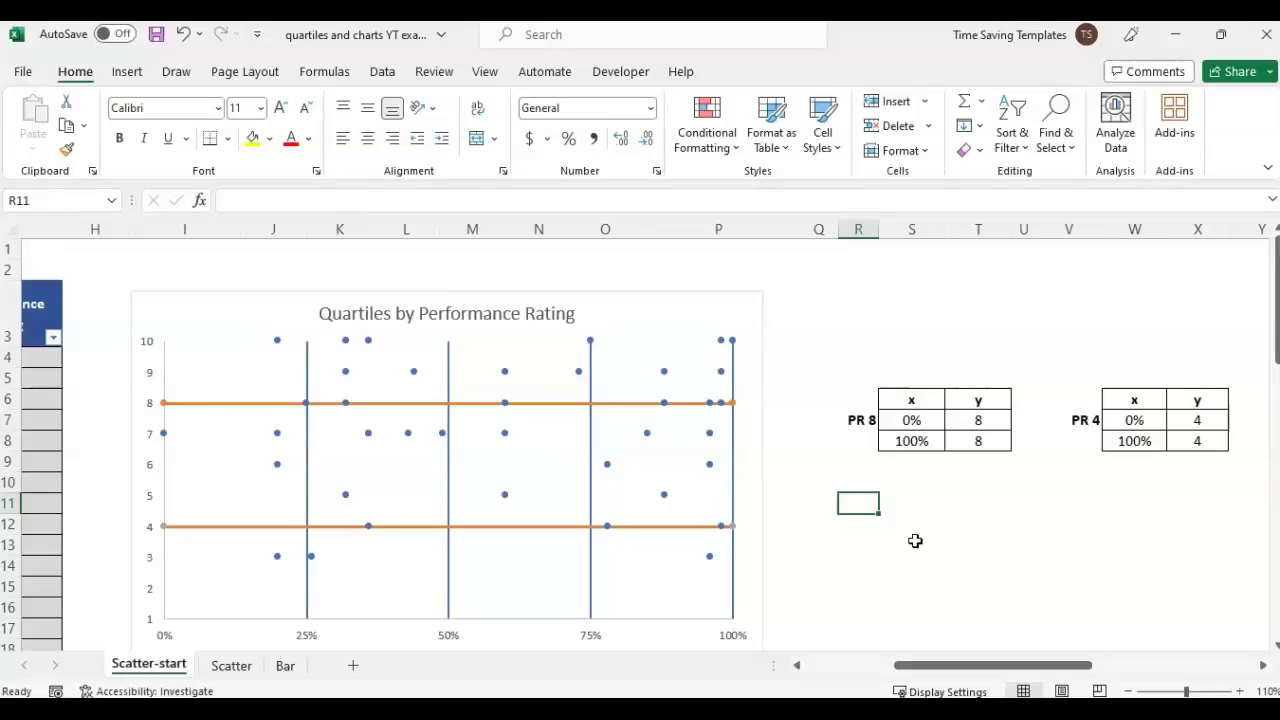
pyautogui.click(286, 667)
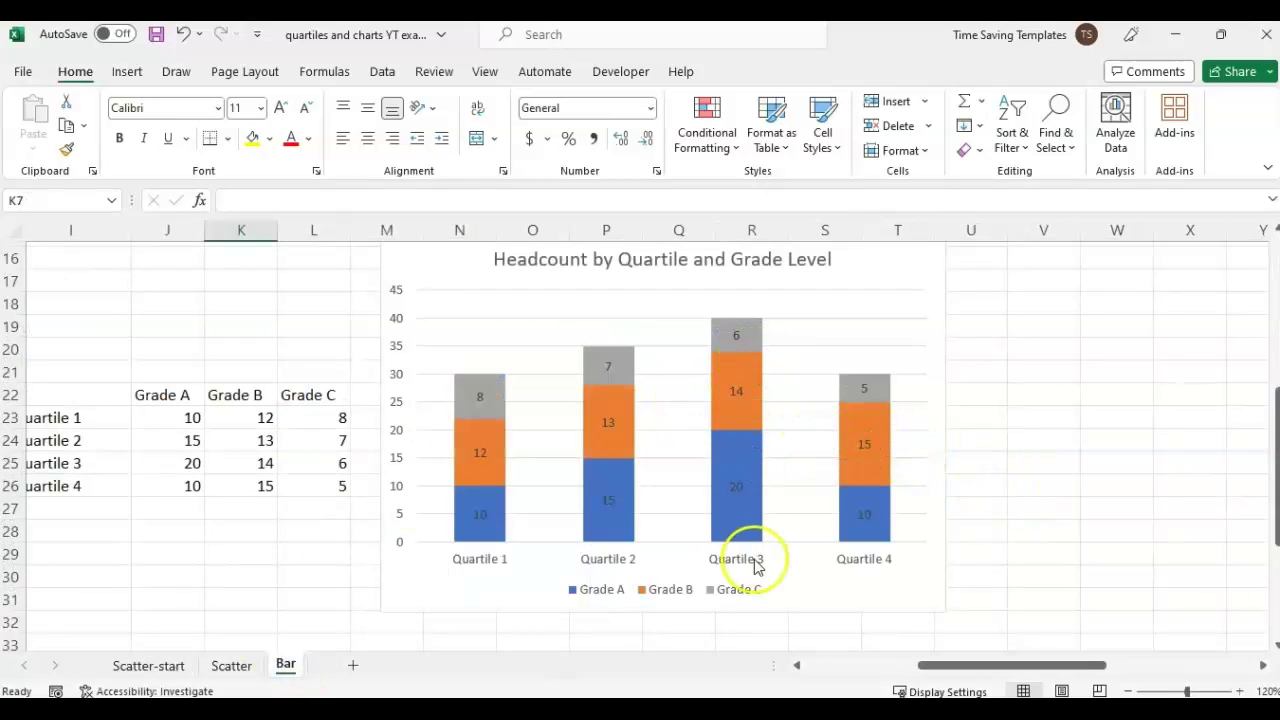
pyautogui.click(150, 666)
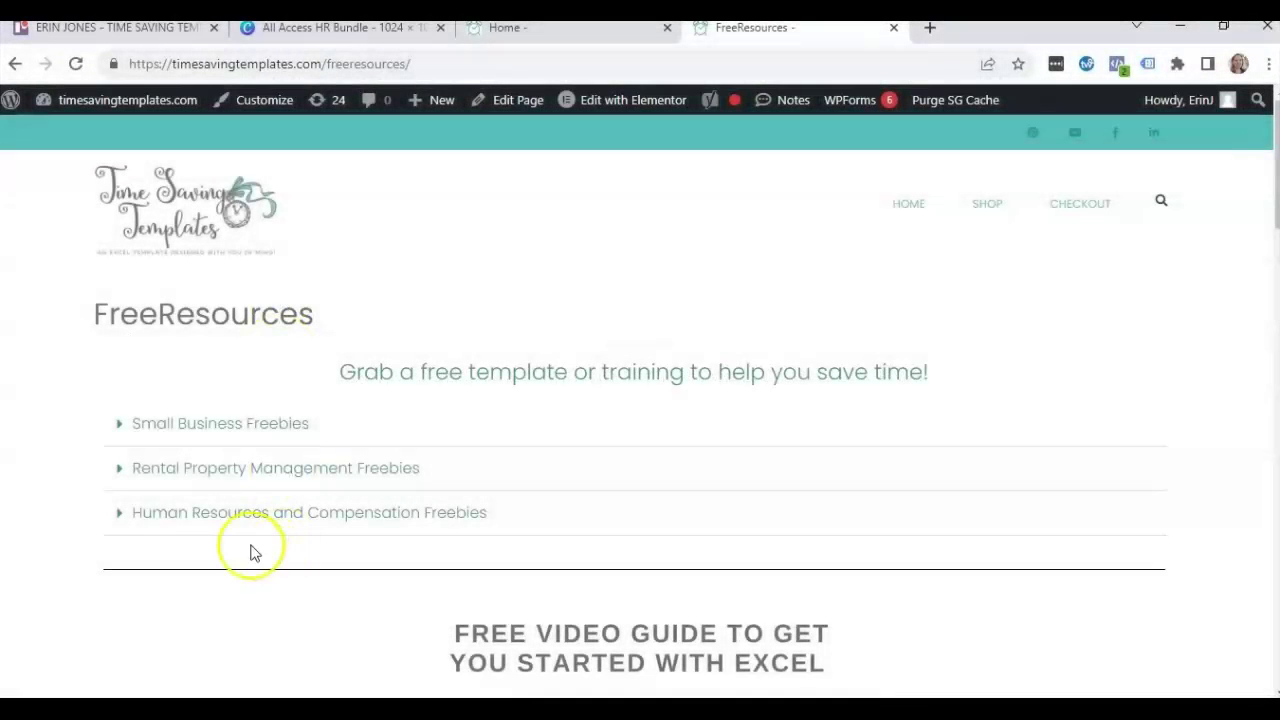
# Expand the Human Resources and Compensation Freebies section and scroll down to the Watch Excel Video Guide offer.
pyautogui.click(126, 516)
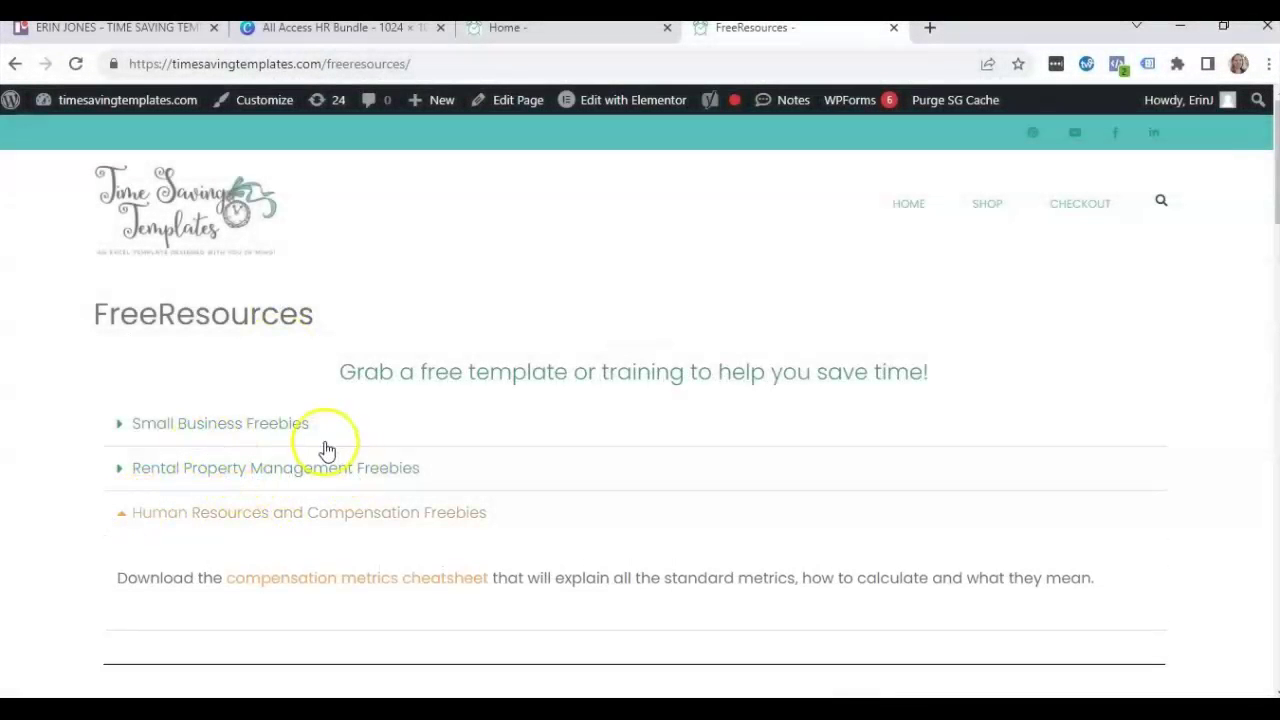
pyautogui.scroll(-5, 790, 530)
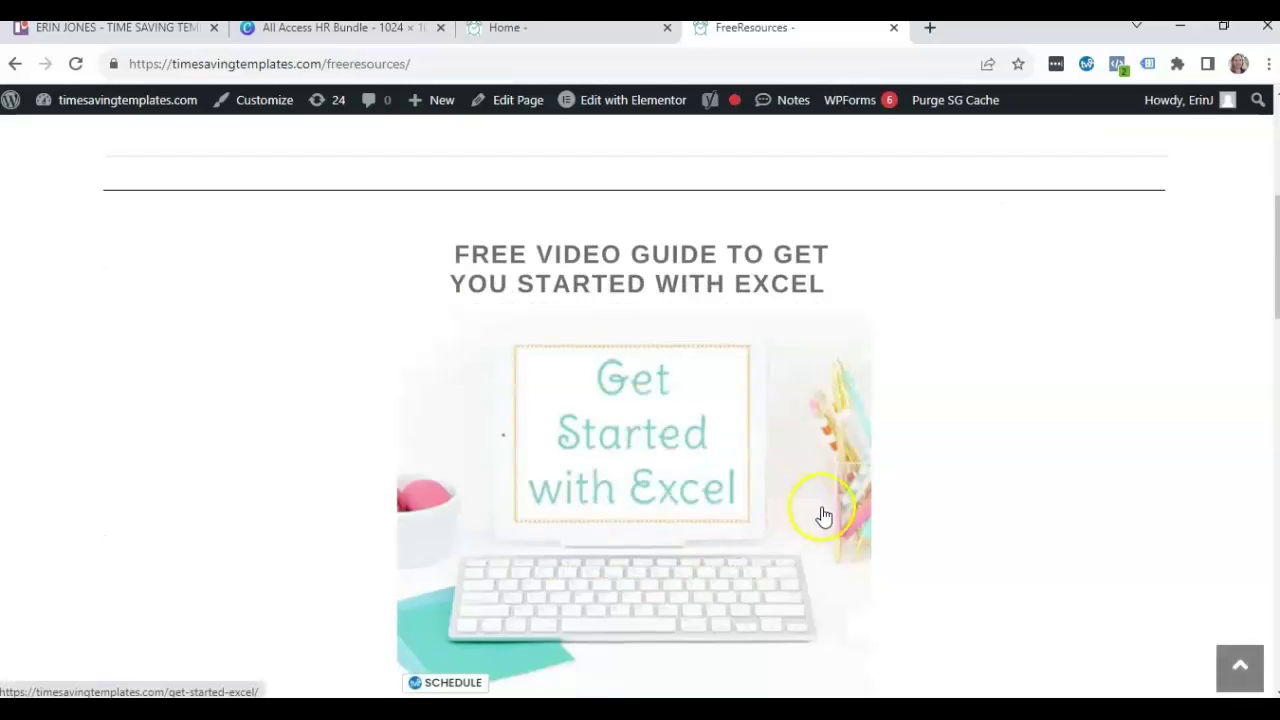
pyautogui.scroll(-3, 826, 518)
pyautogui.scroll(-3, 826, 518)
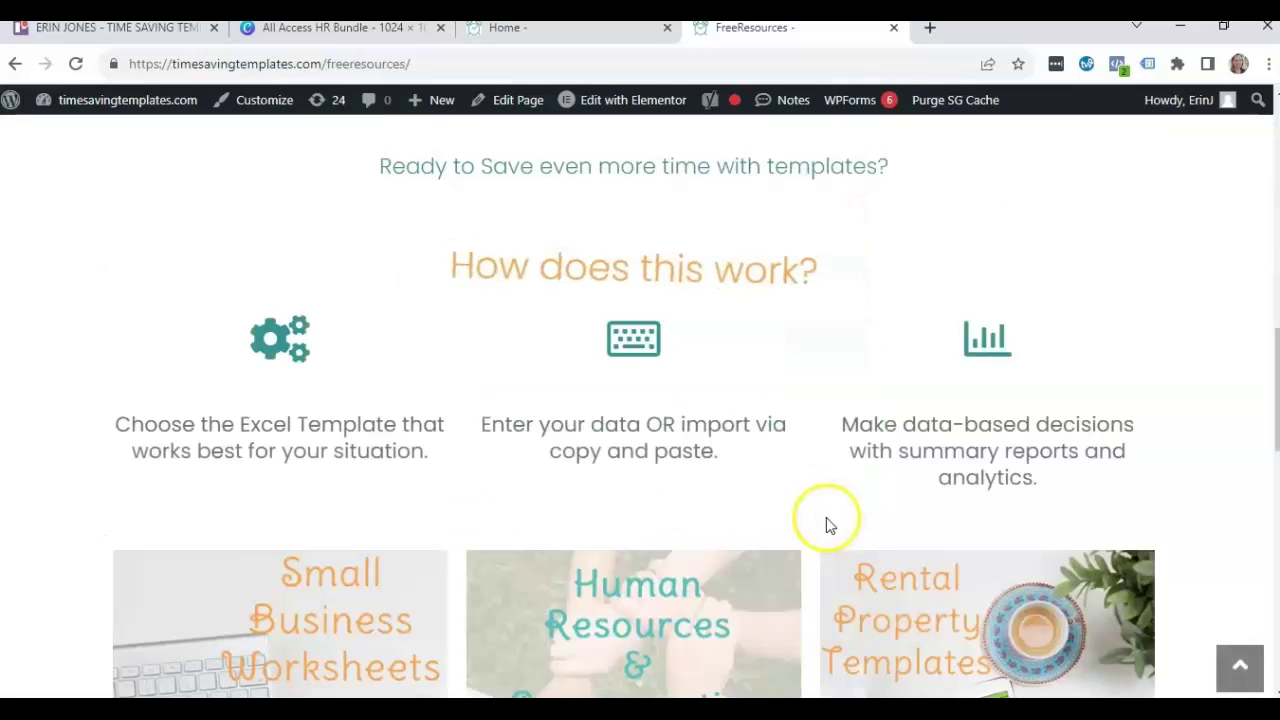
pyautogui.scroll(2, 830, 528)
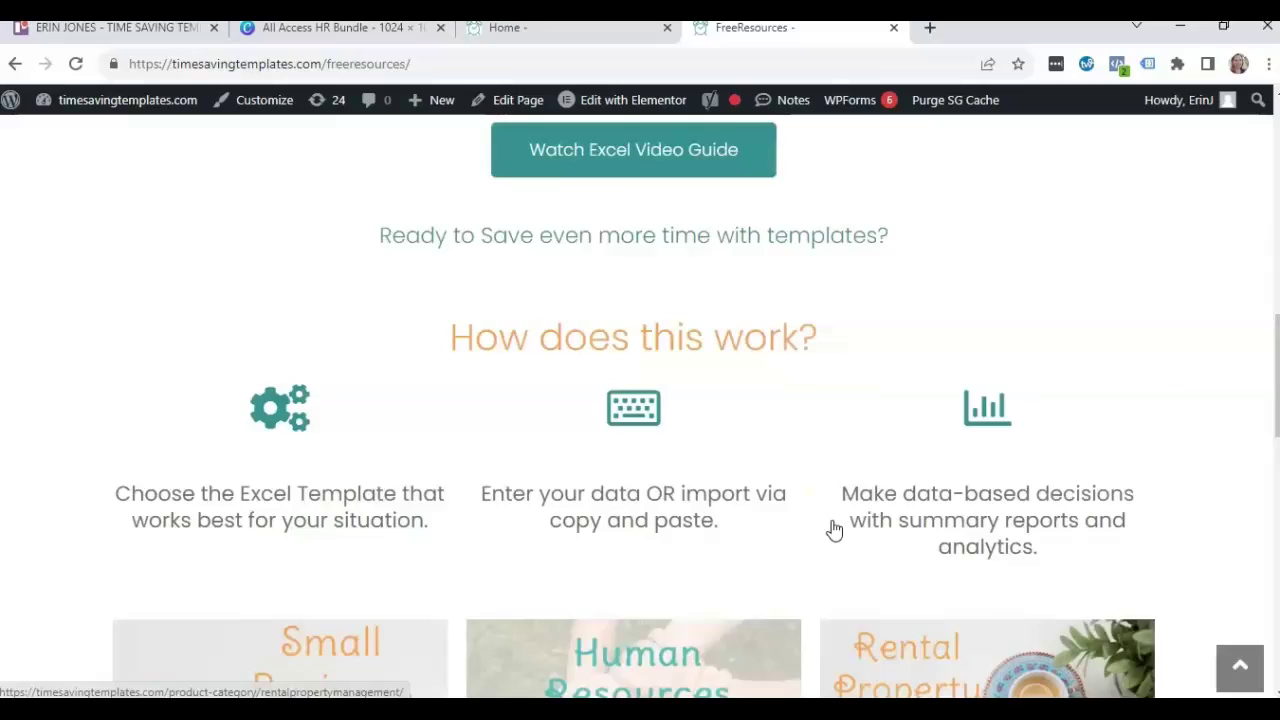
pyautogui.click(776, 495)
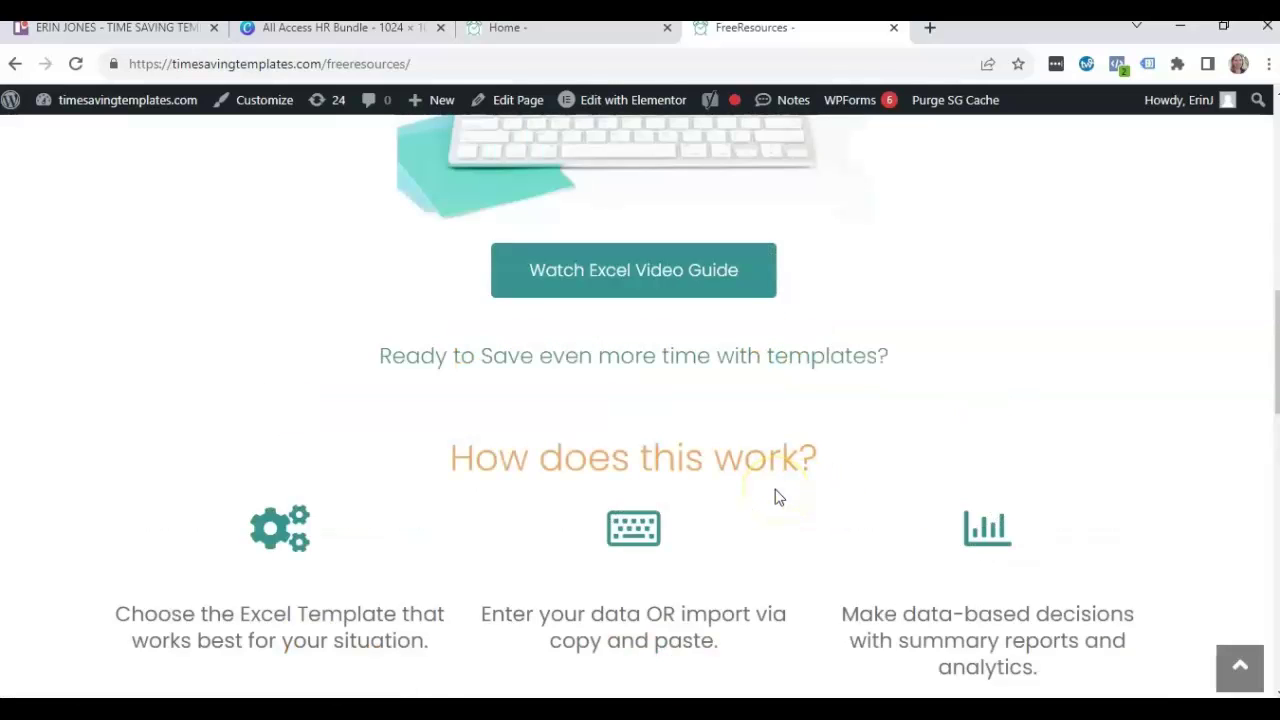